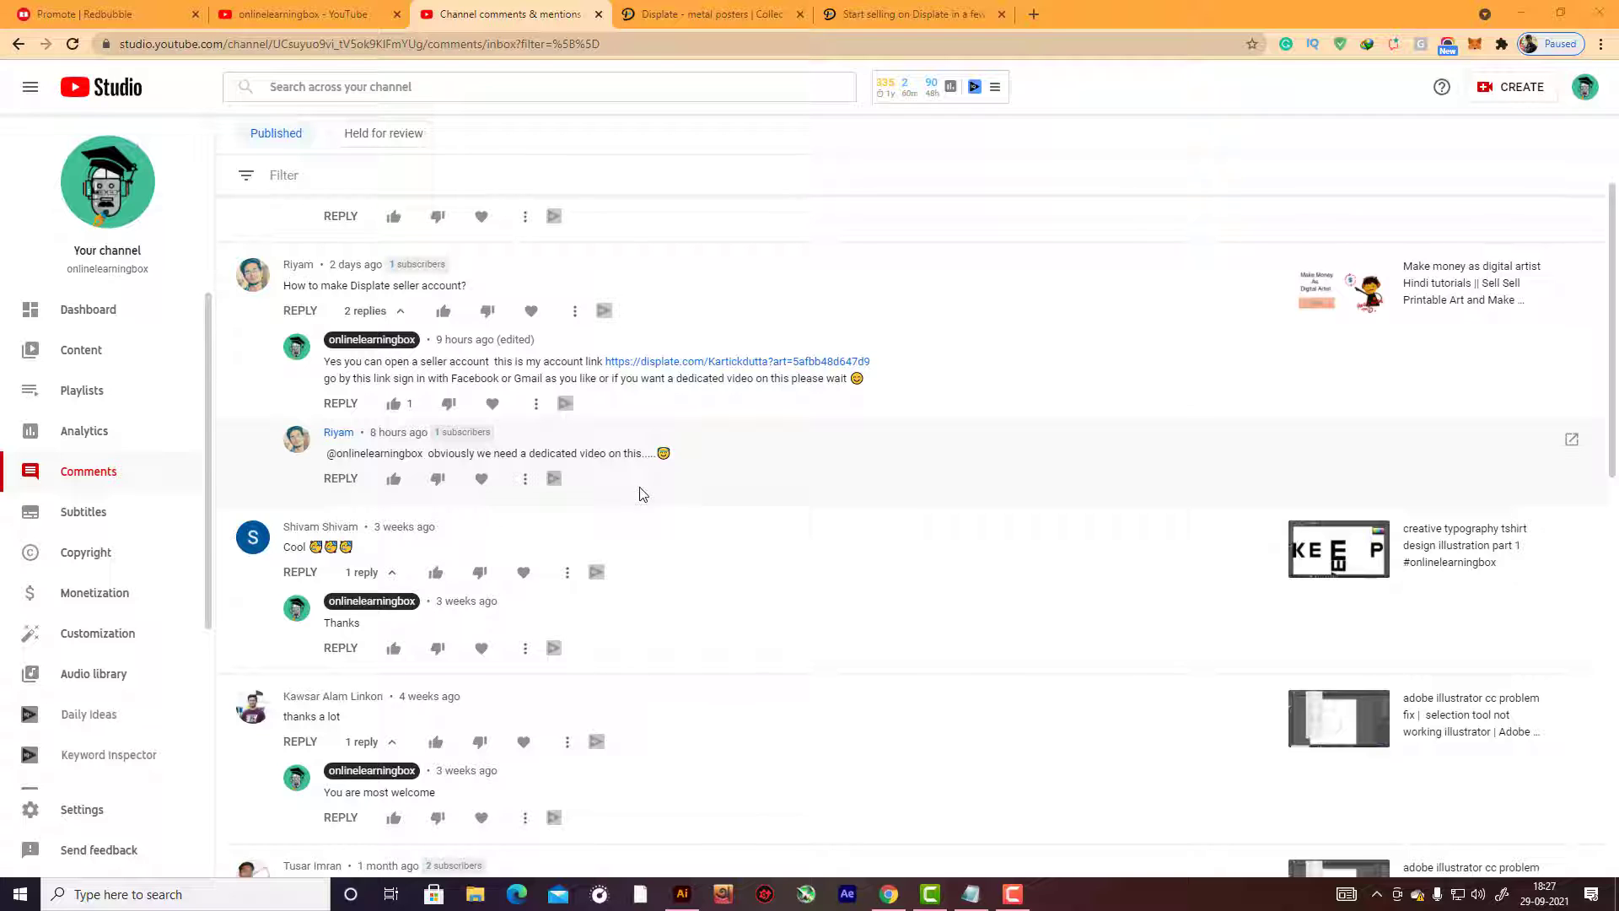
Switch to the Displate site and open My Profile from the avatar menu.
scroll(361, 567, down, 1)
scroll(361, 556, down, 1)
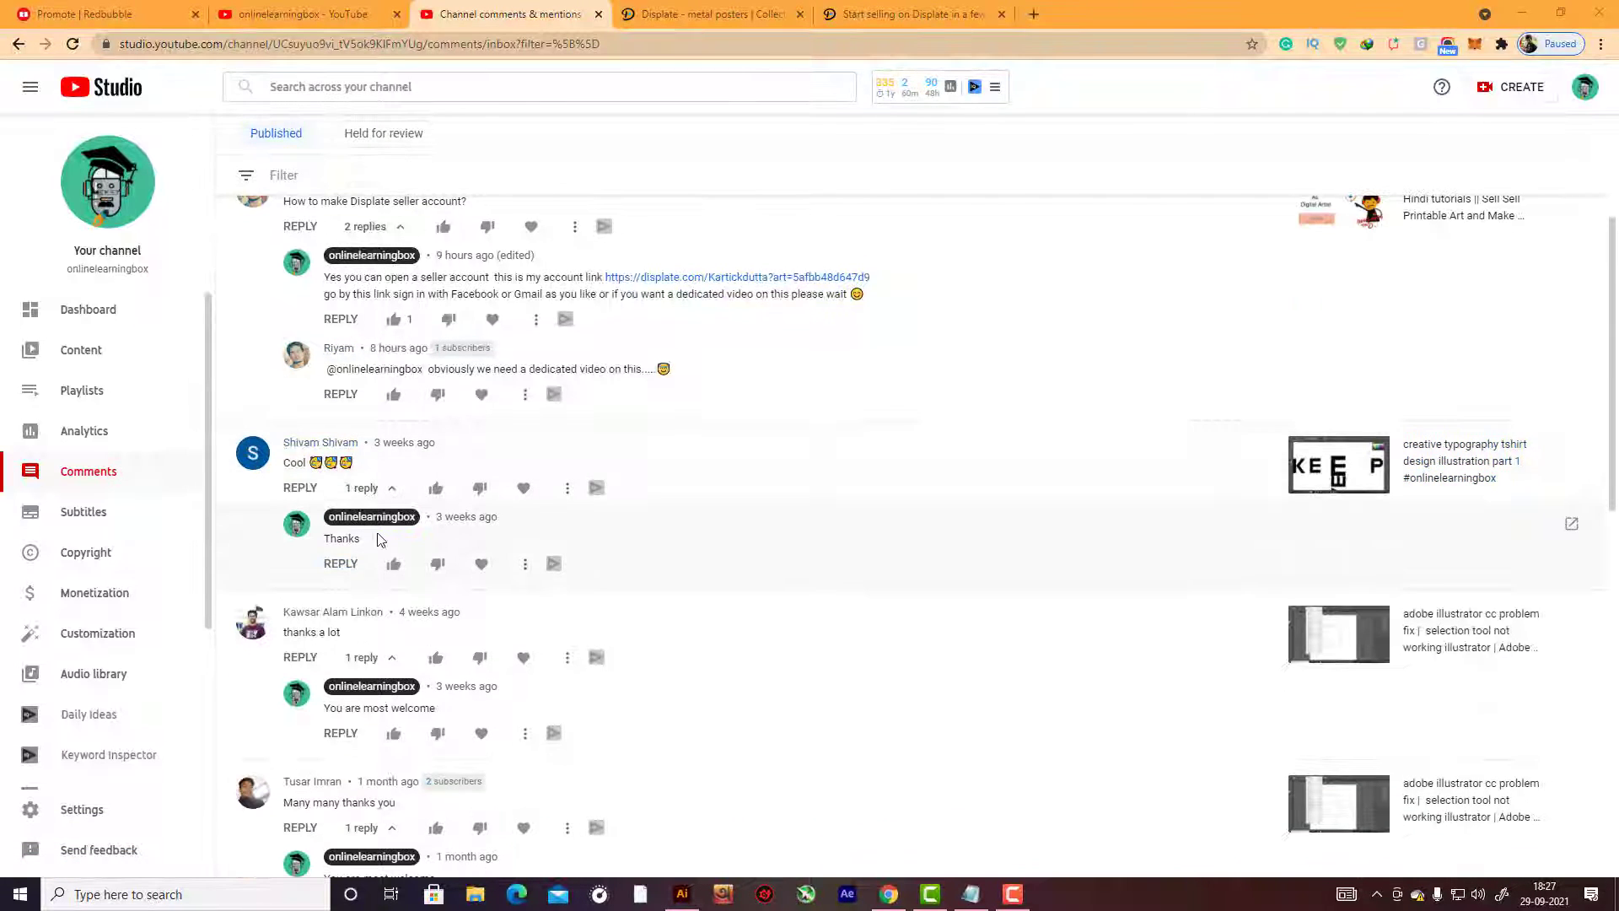
scroll(359, 473, up, 2)
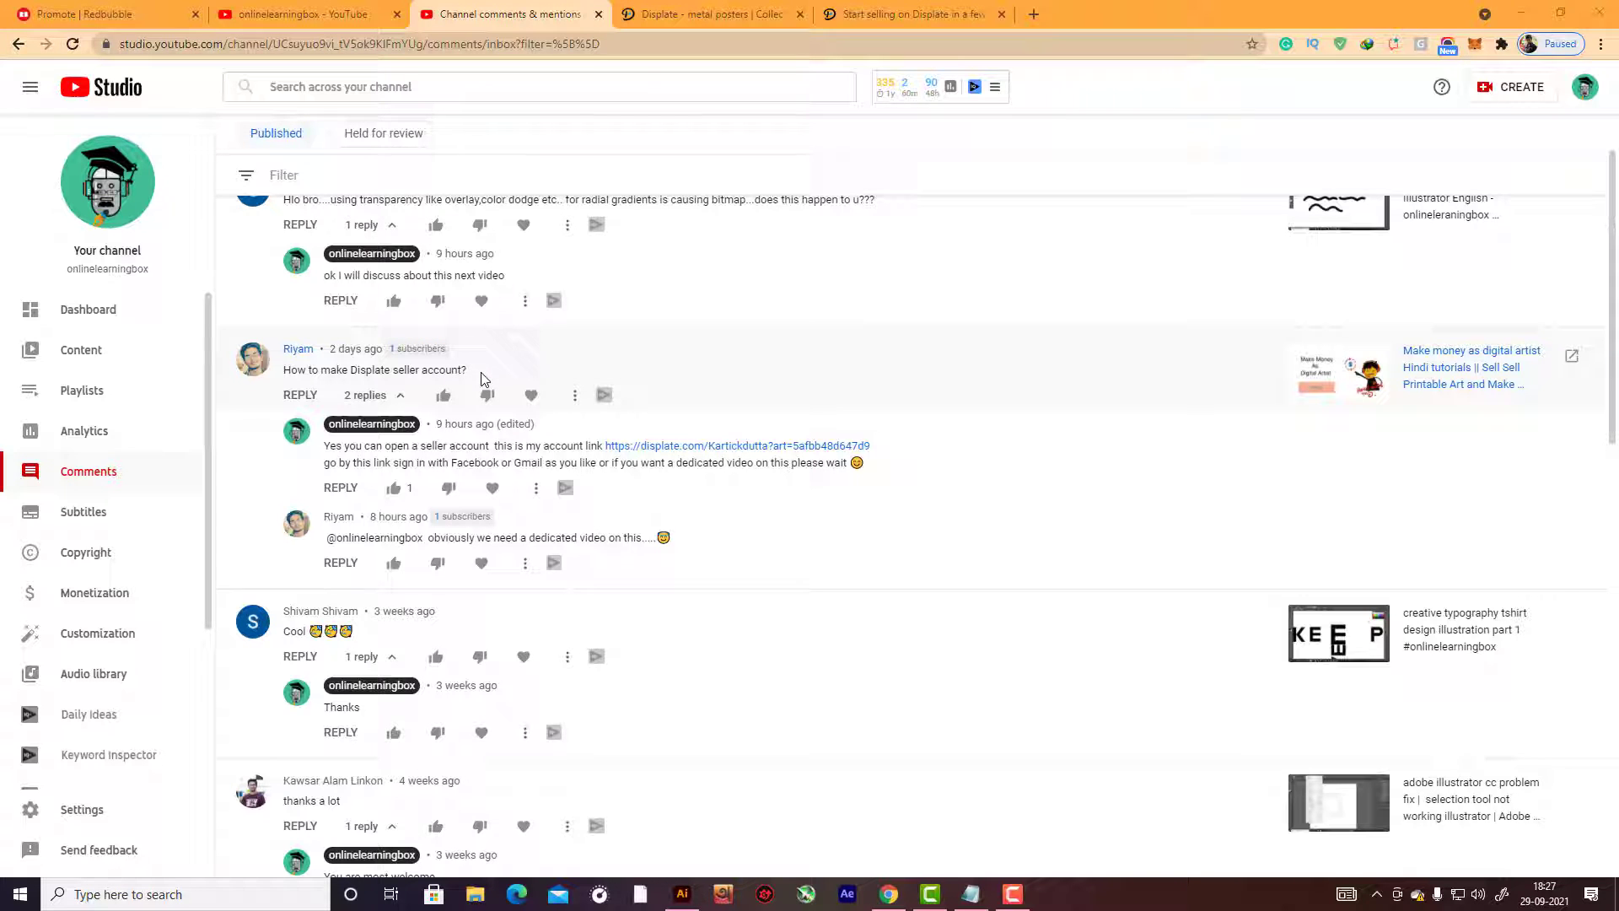
click(713, 14)
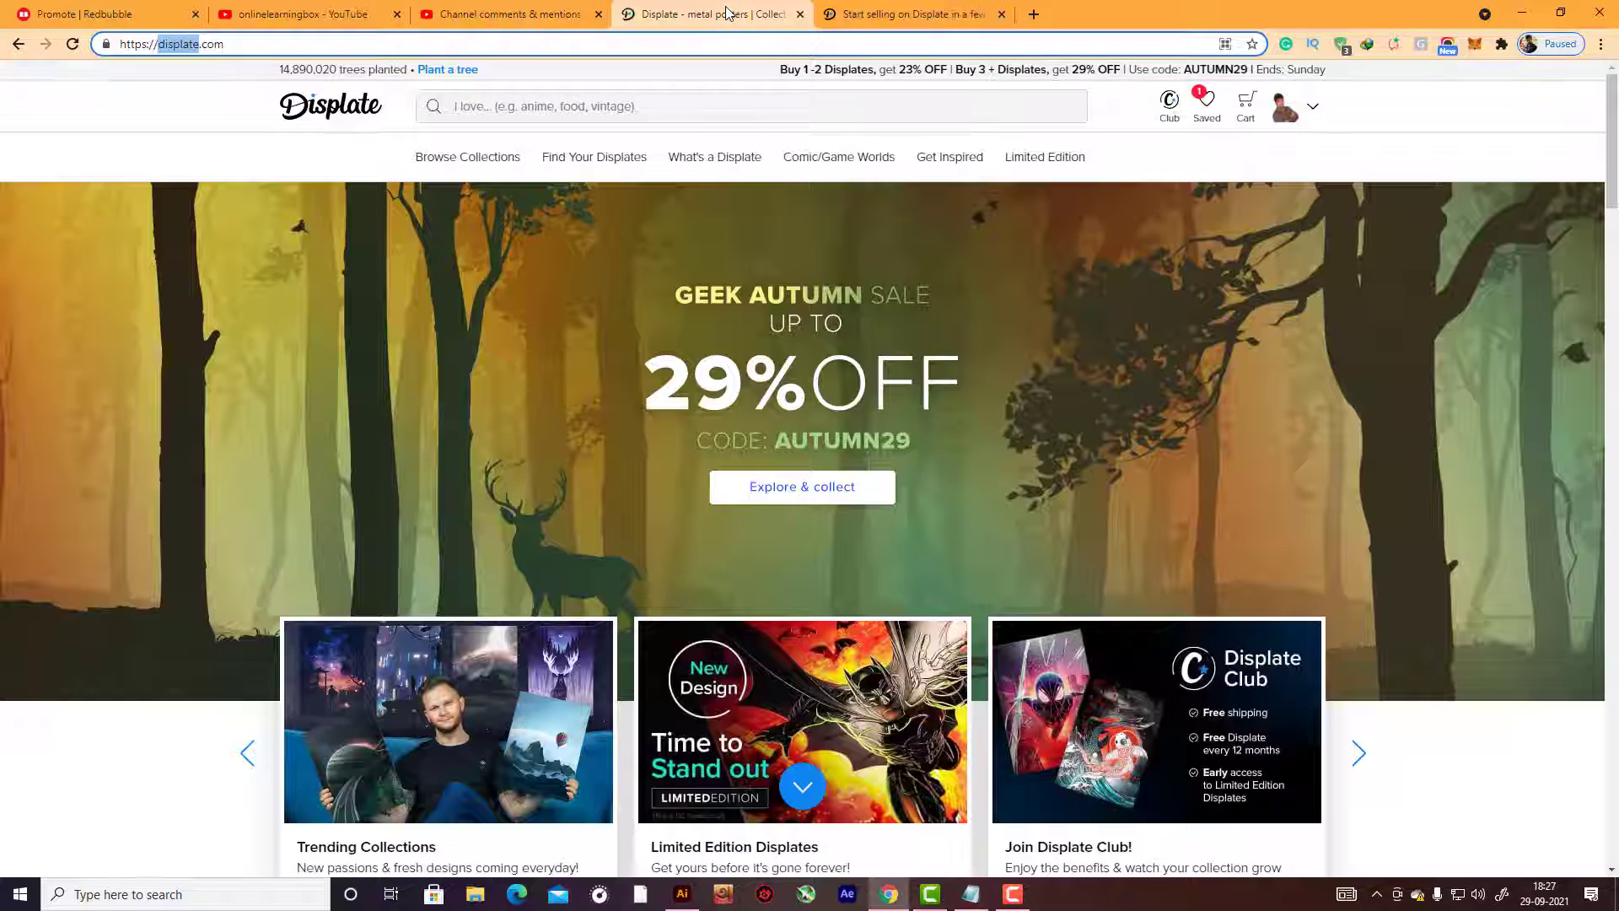
mouse_move(1311, 122)
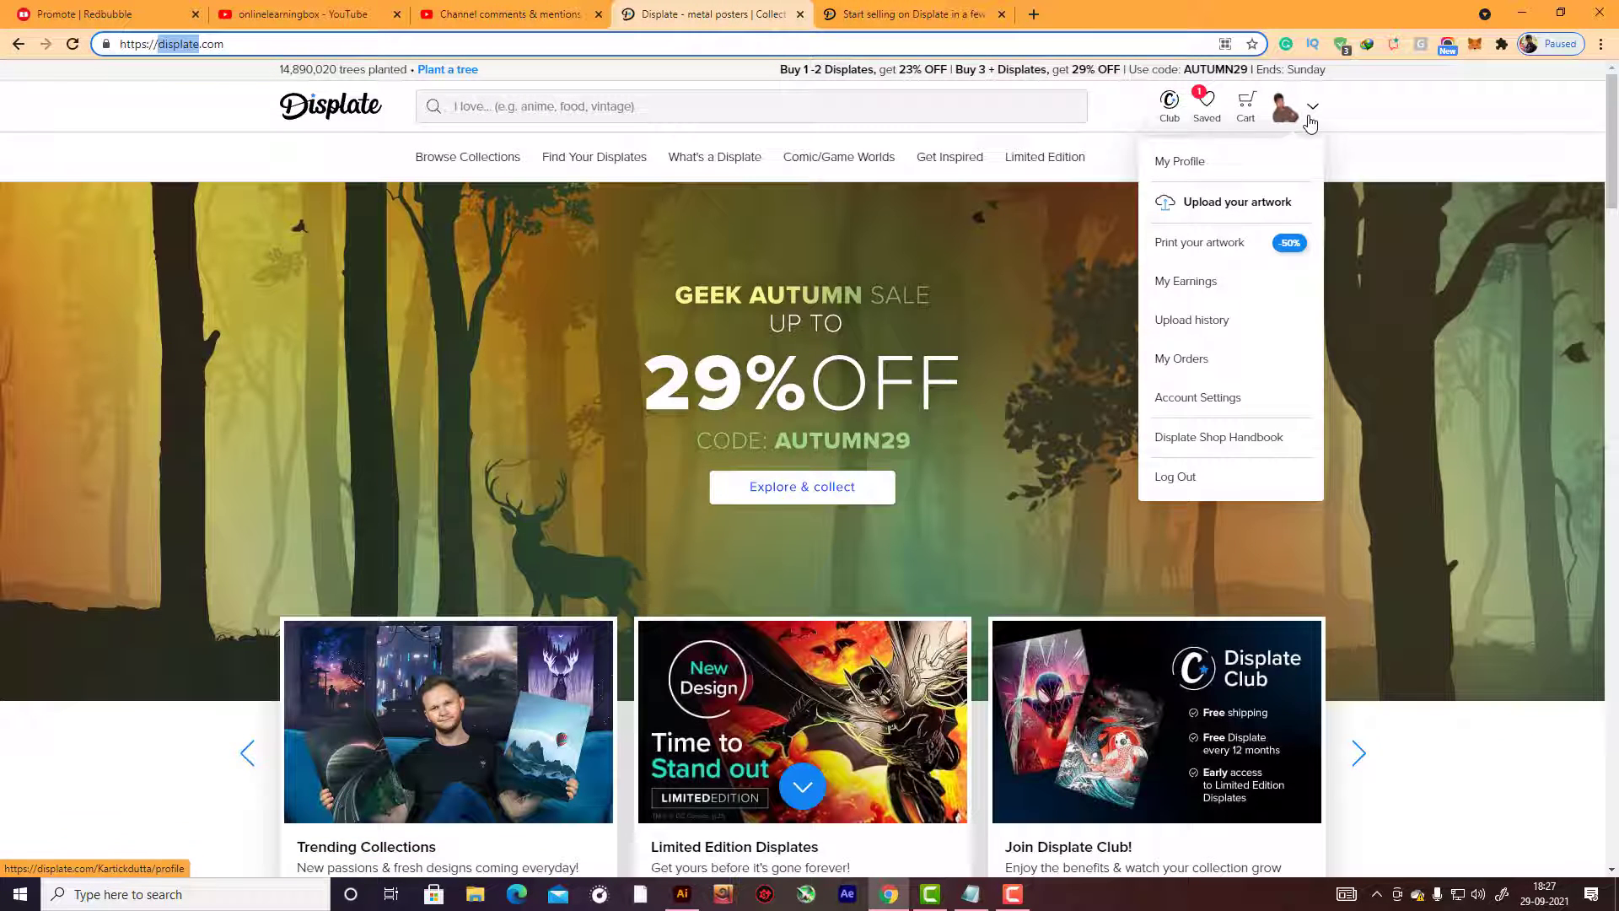
click(1181, 163)
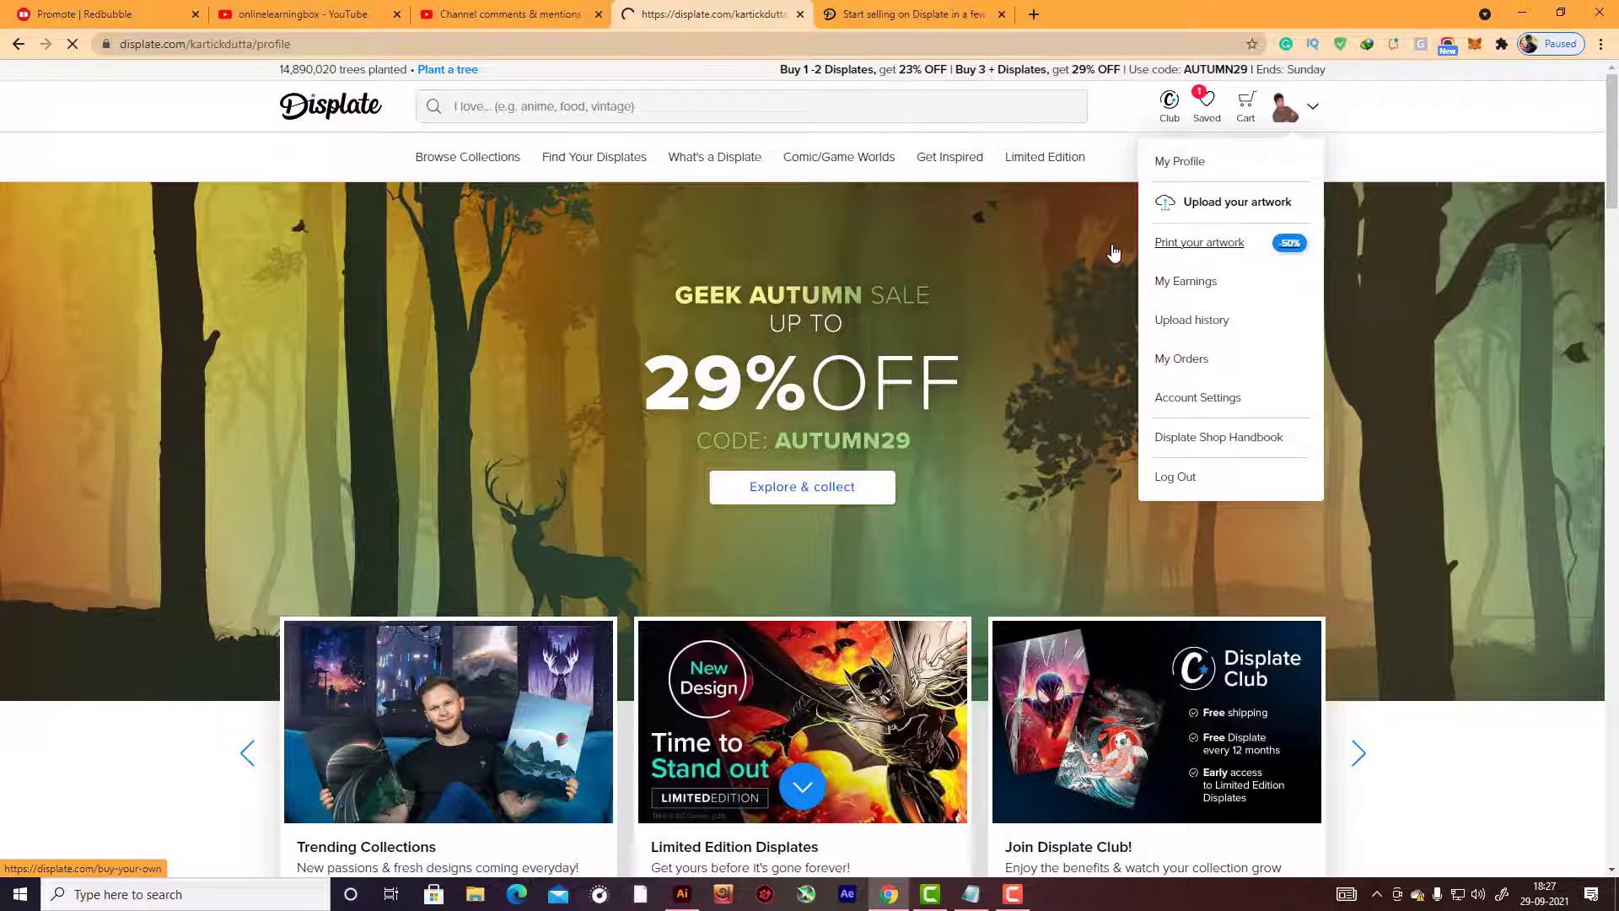
Show the profile's Displates tab listing collections like Contemporary Art and Religious Art.
scroll(1412, 573, down, 7)
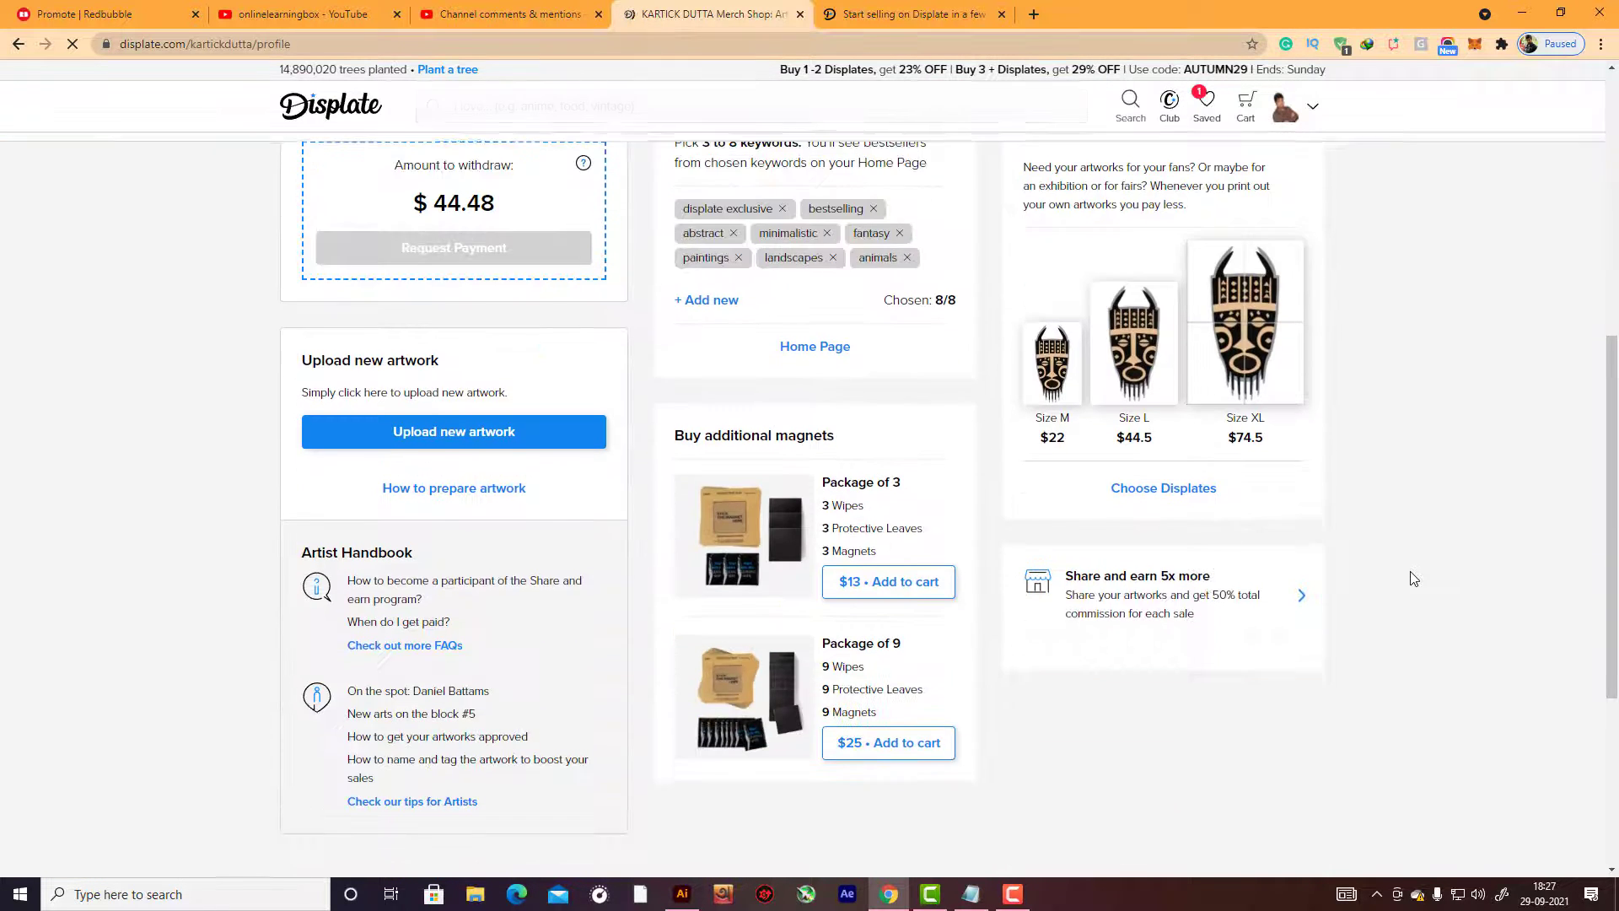
scroll(766, 640, up, 4)
scroll(851, 591, down, 4)
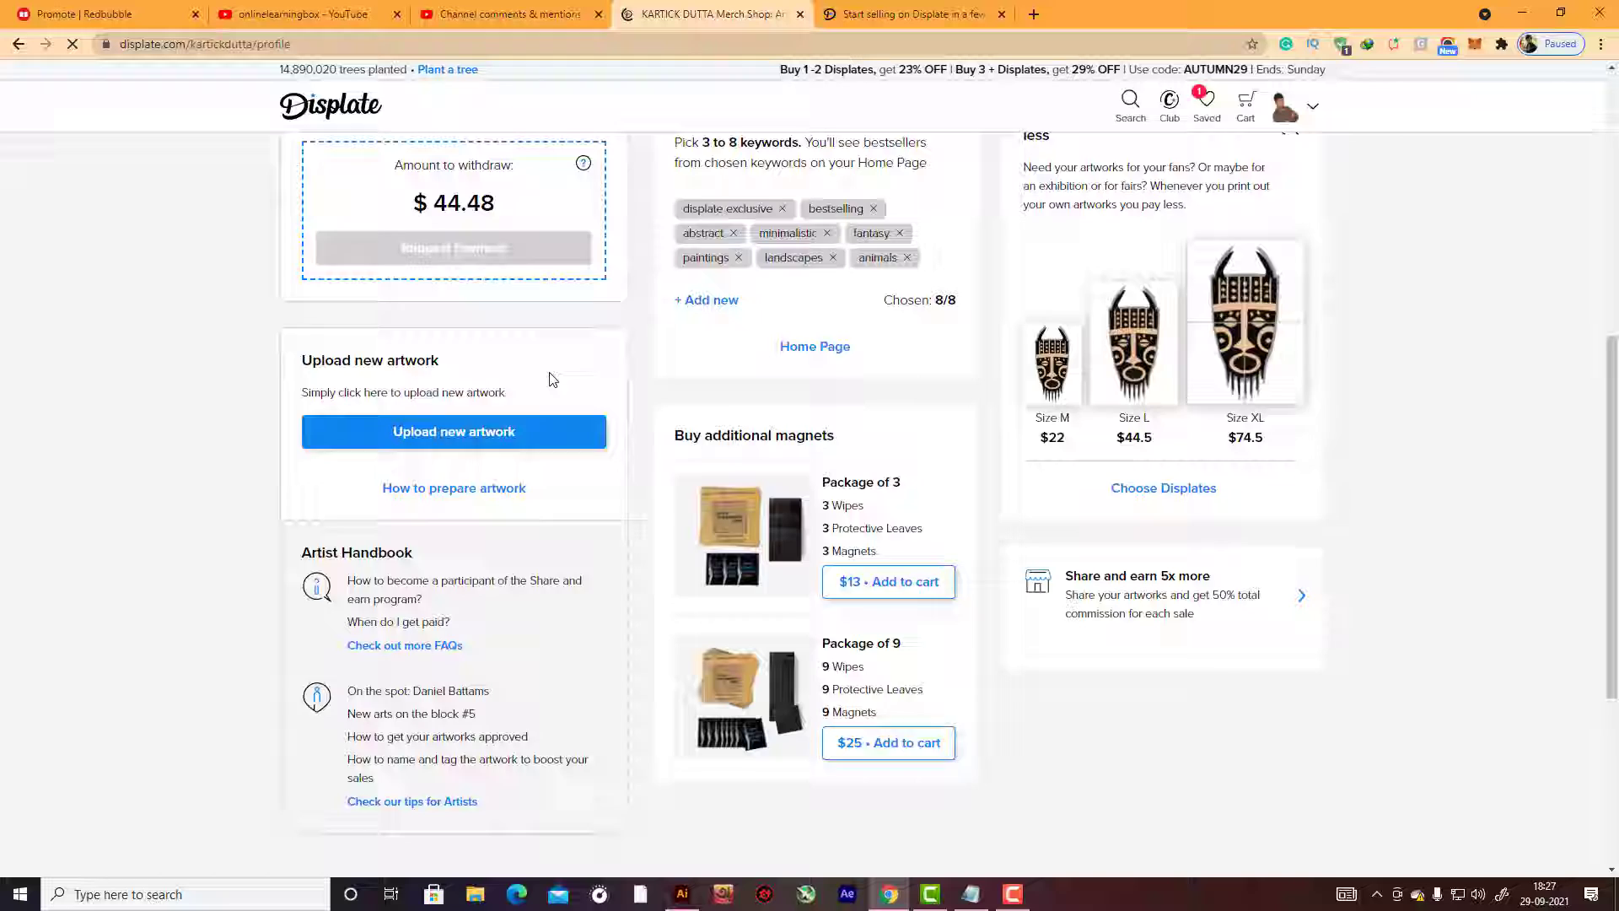
scroll(550, 391, up, 3)
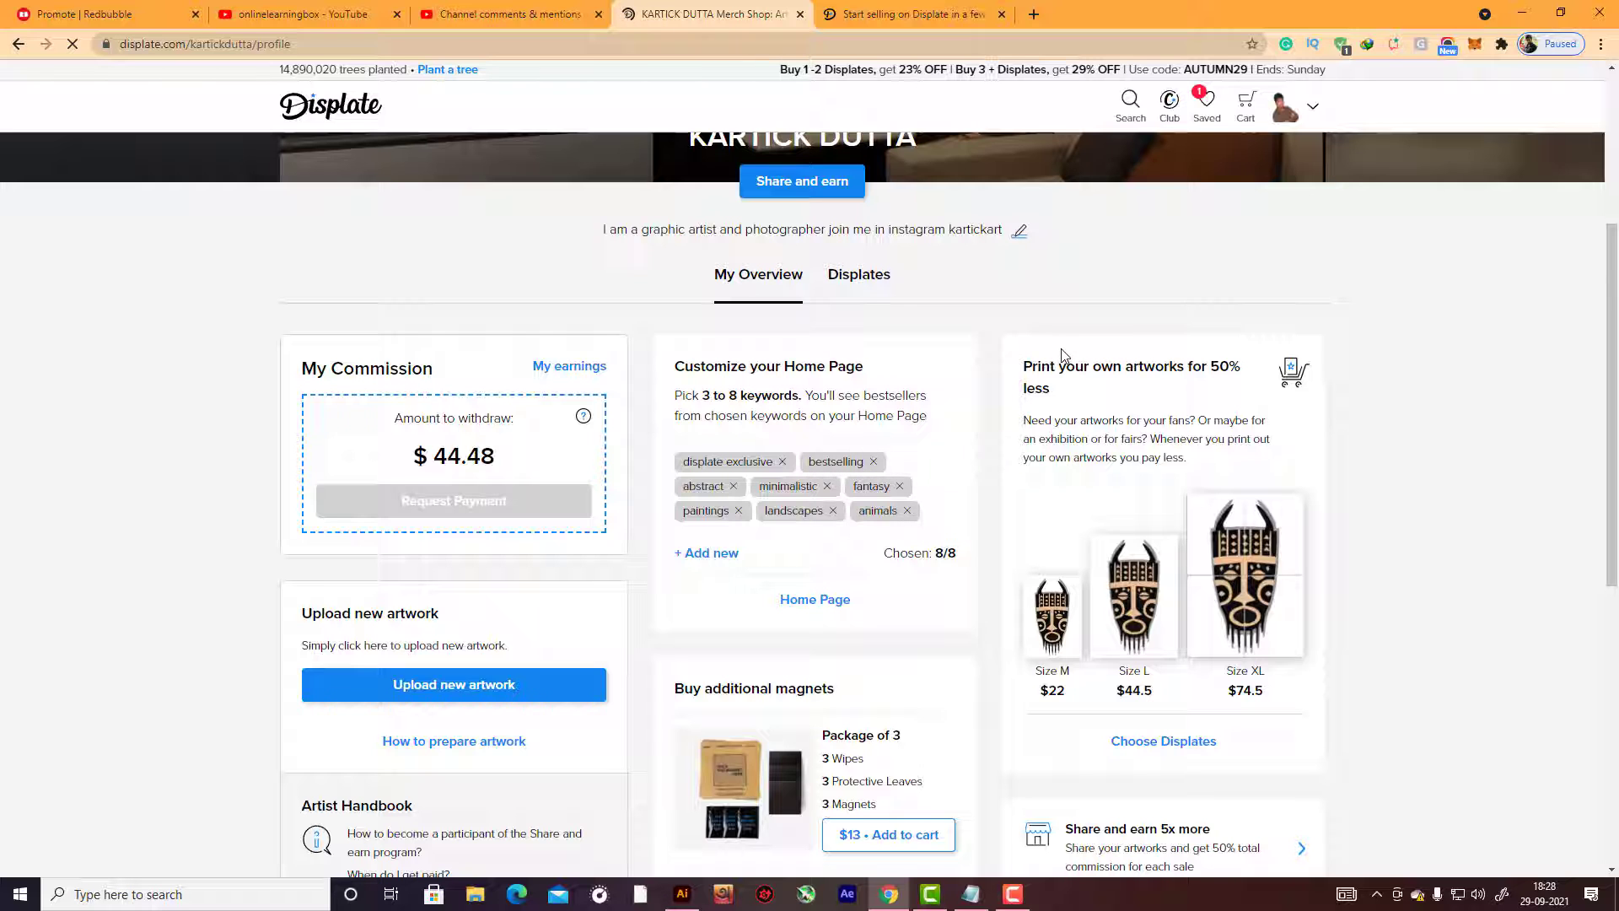
scroll(1290, 493, down, 2)
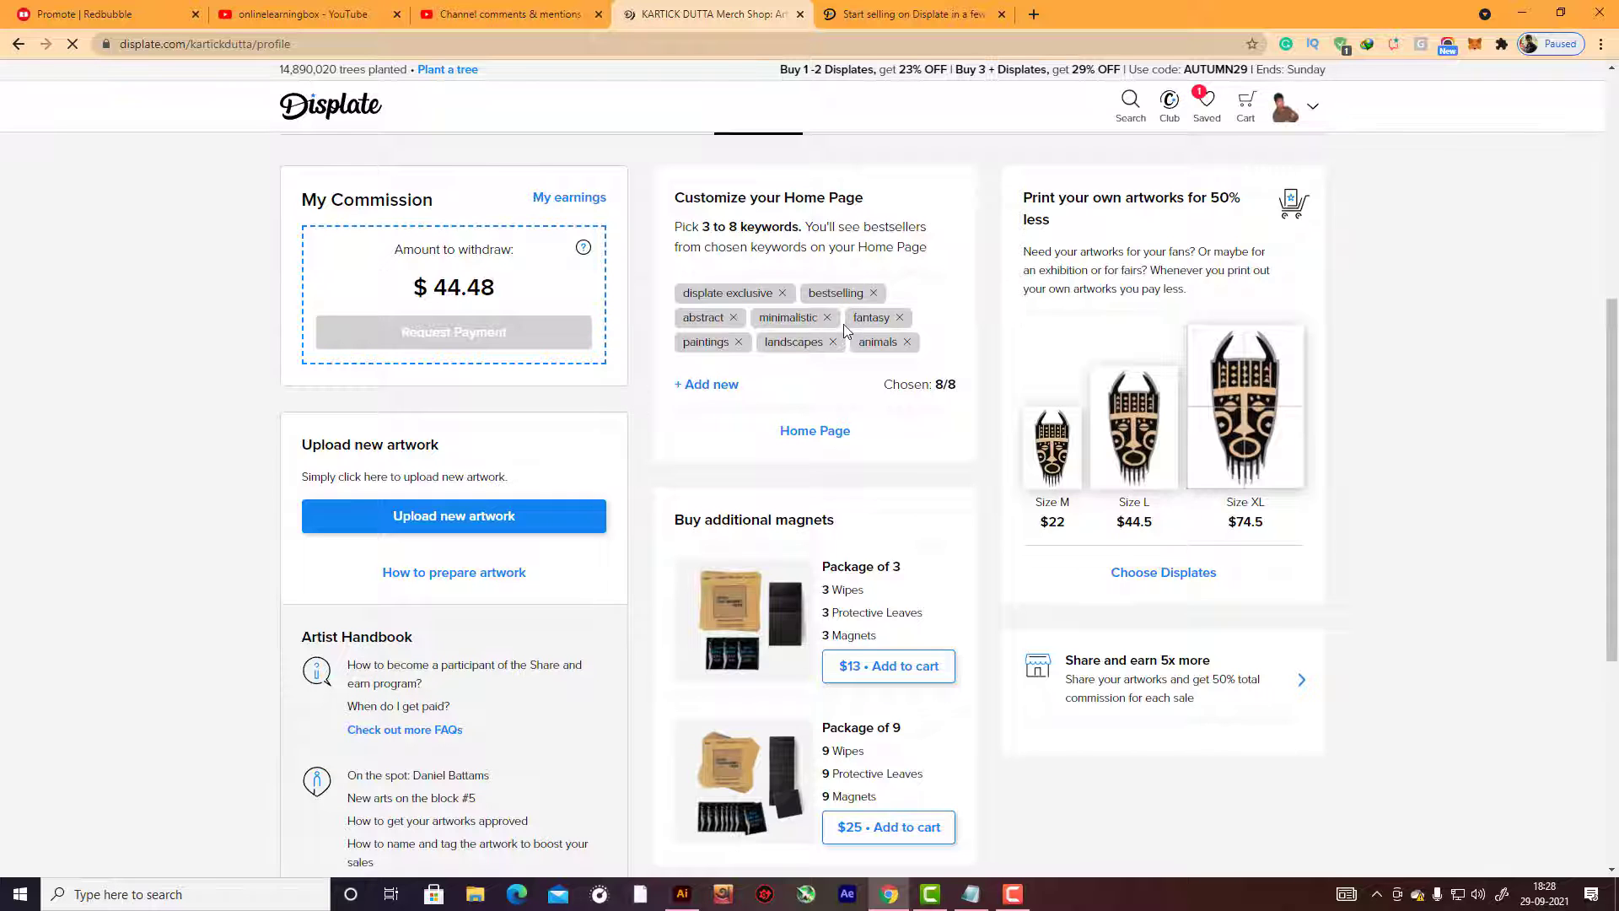
scroll(853, 395, up, 2)
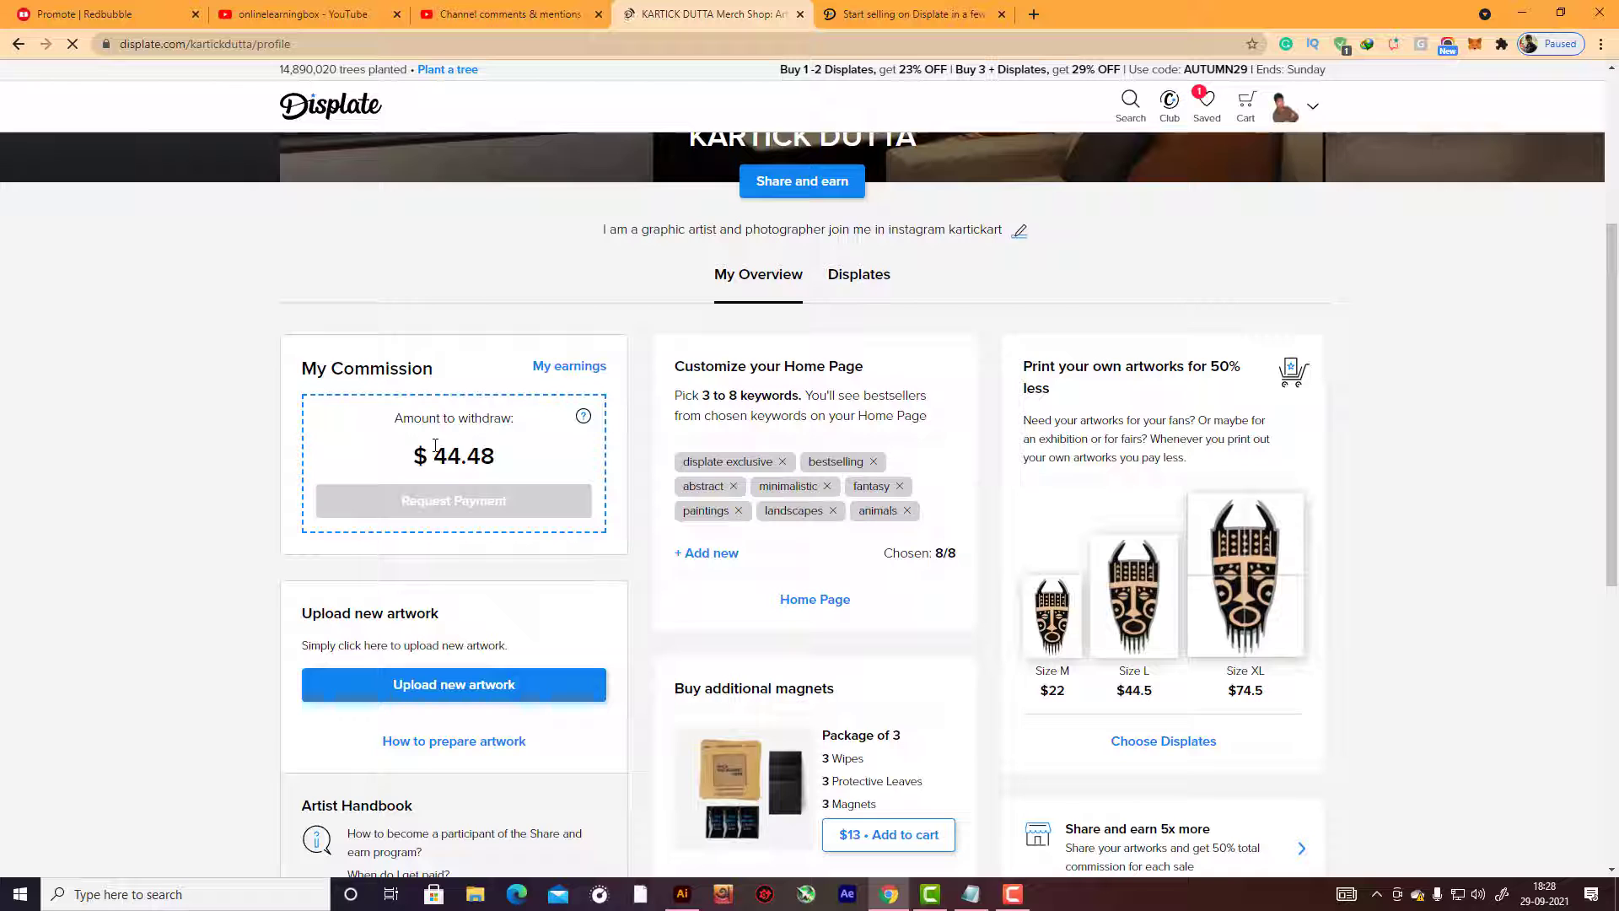
click(872, 288)
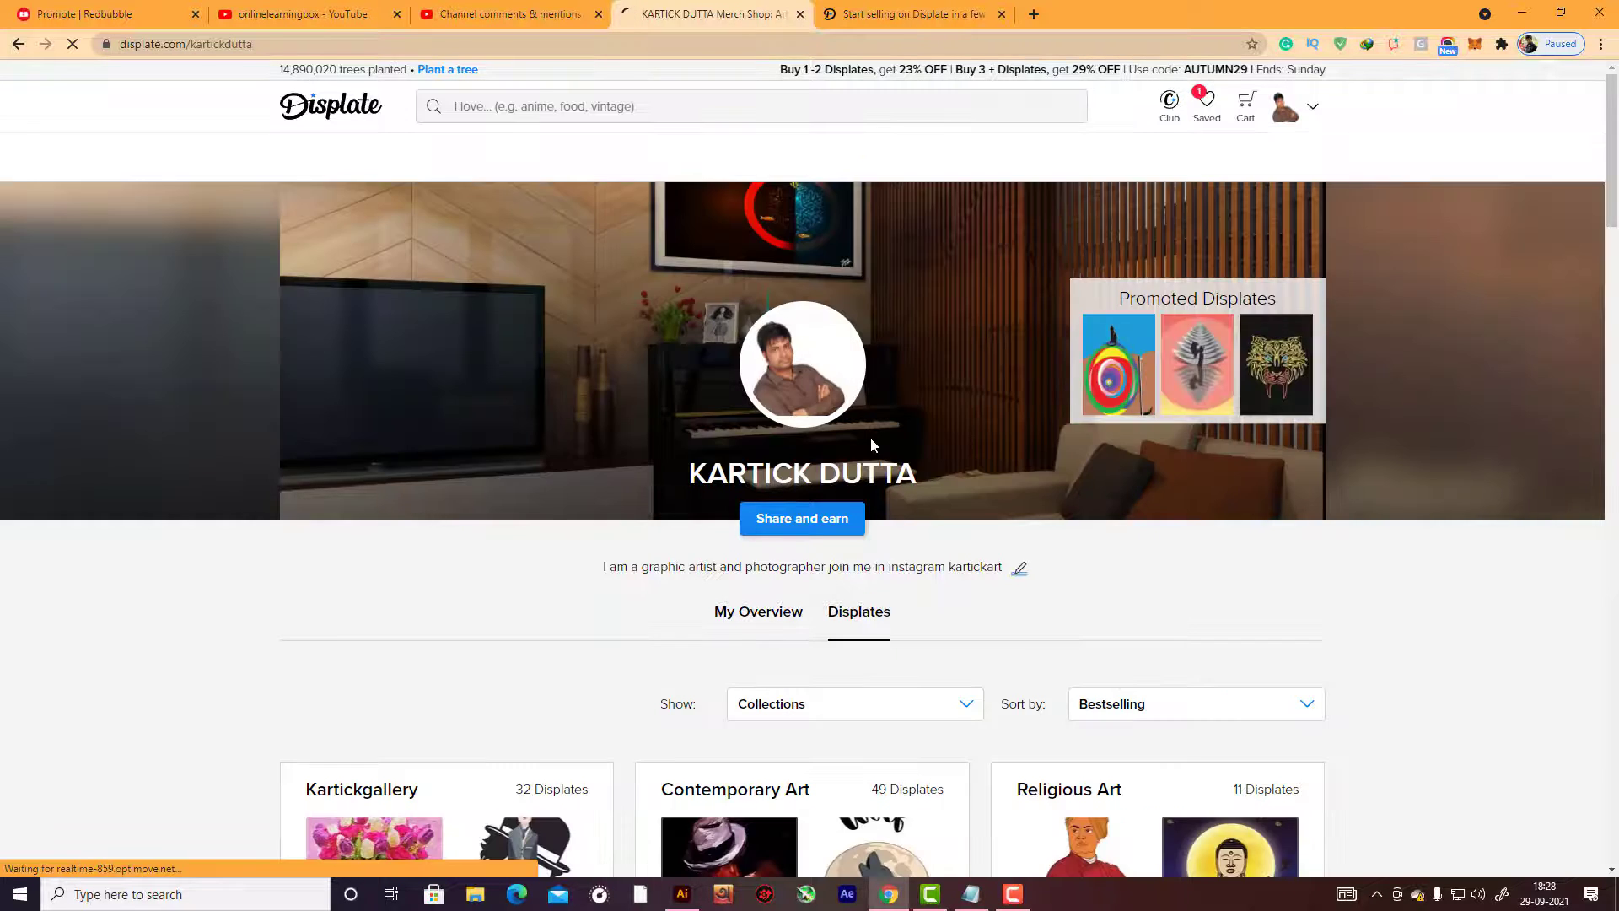
Browse collections such as Great People and Classic Art, then bring up the avatar's account menu.
scroll(872, 445, down, 9)
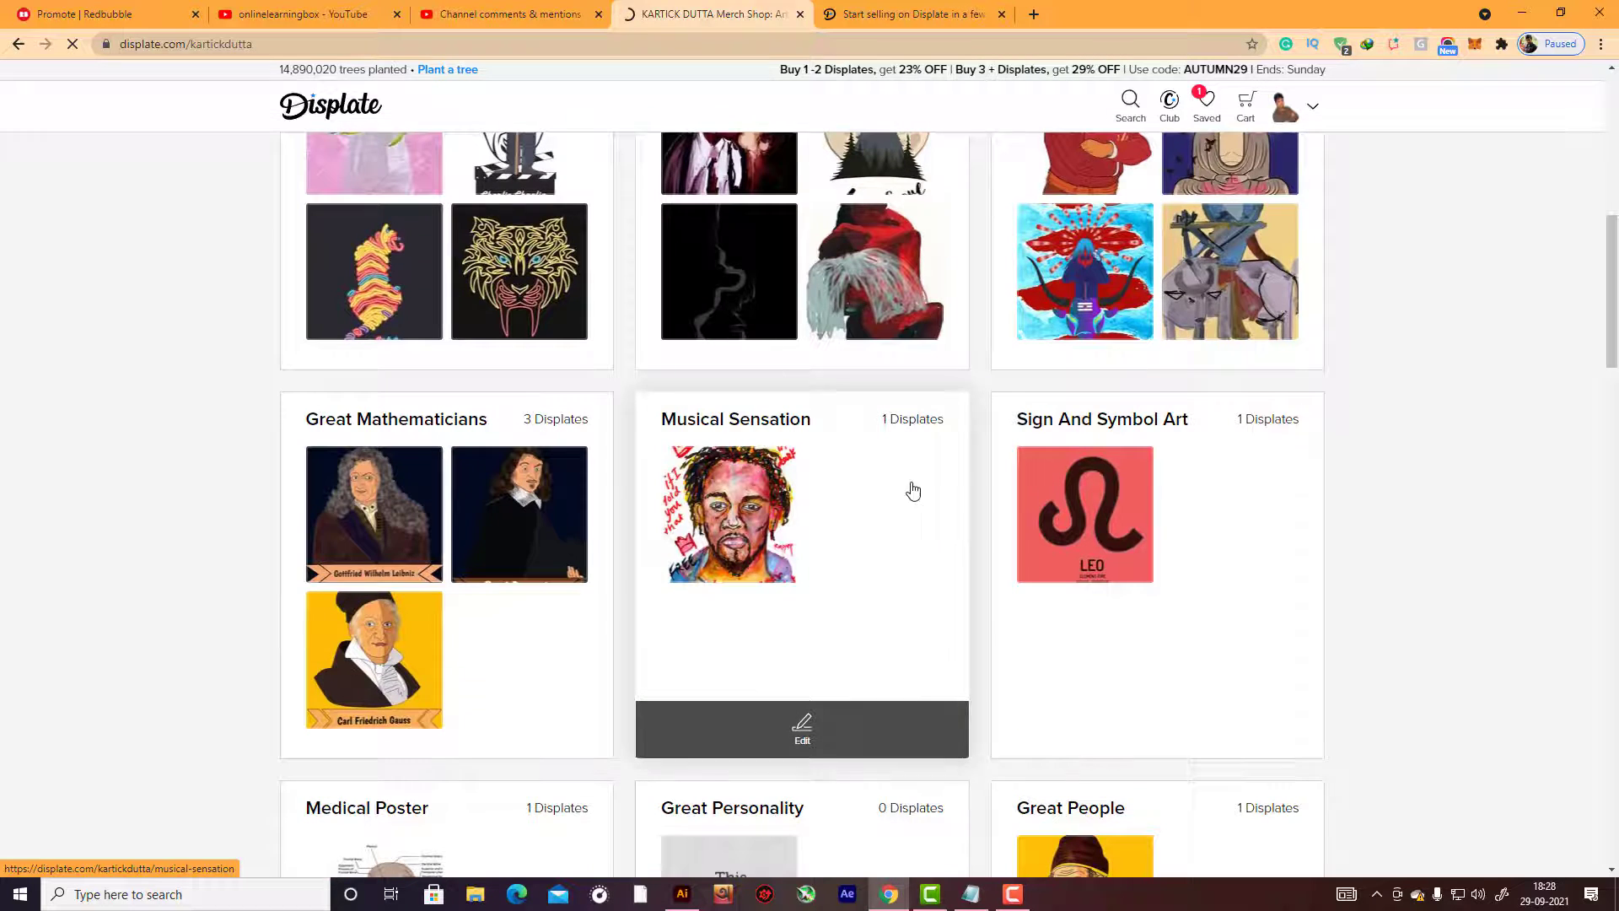
scroll(903, 509, up, 4)
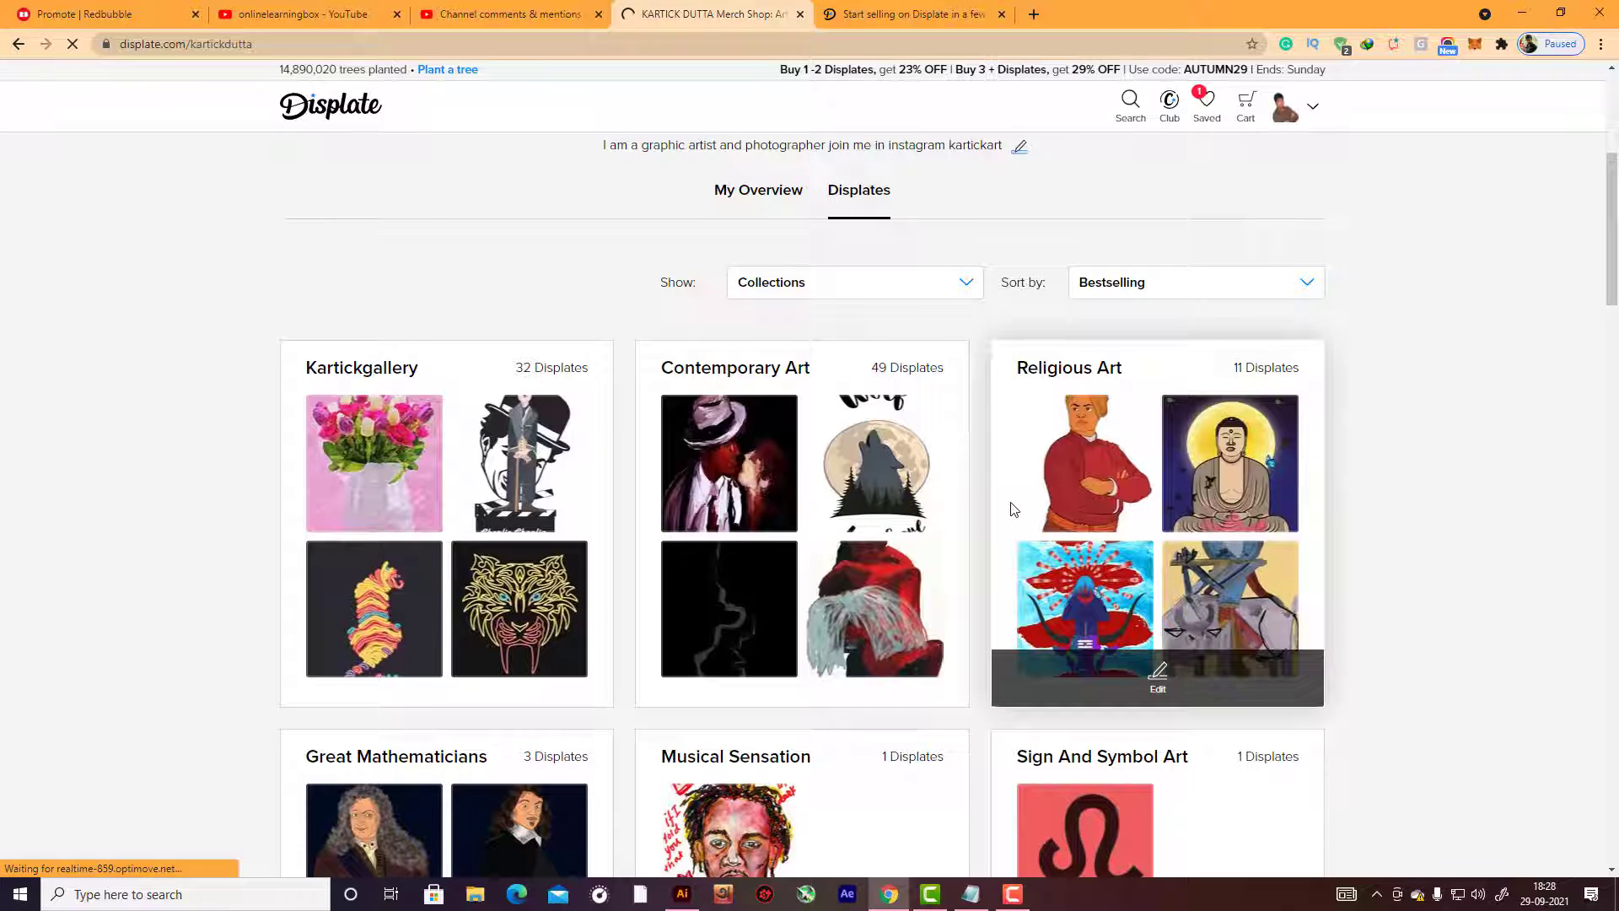
scroll(778, 409, down, 4)
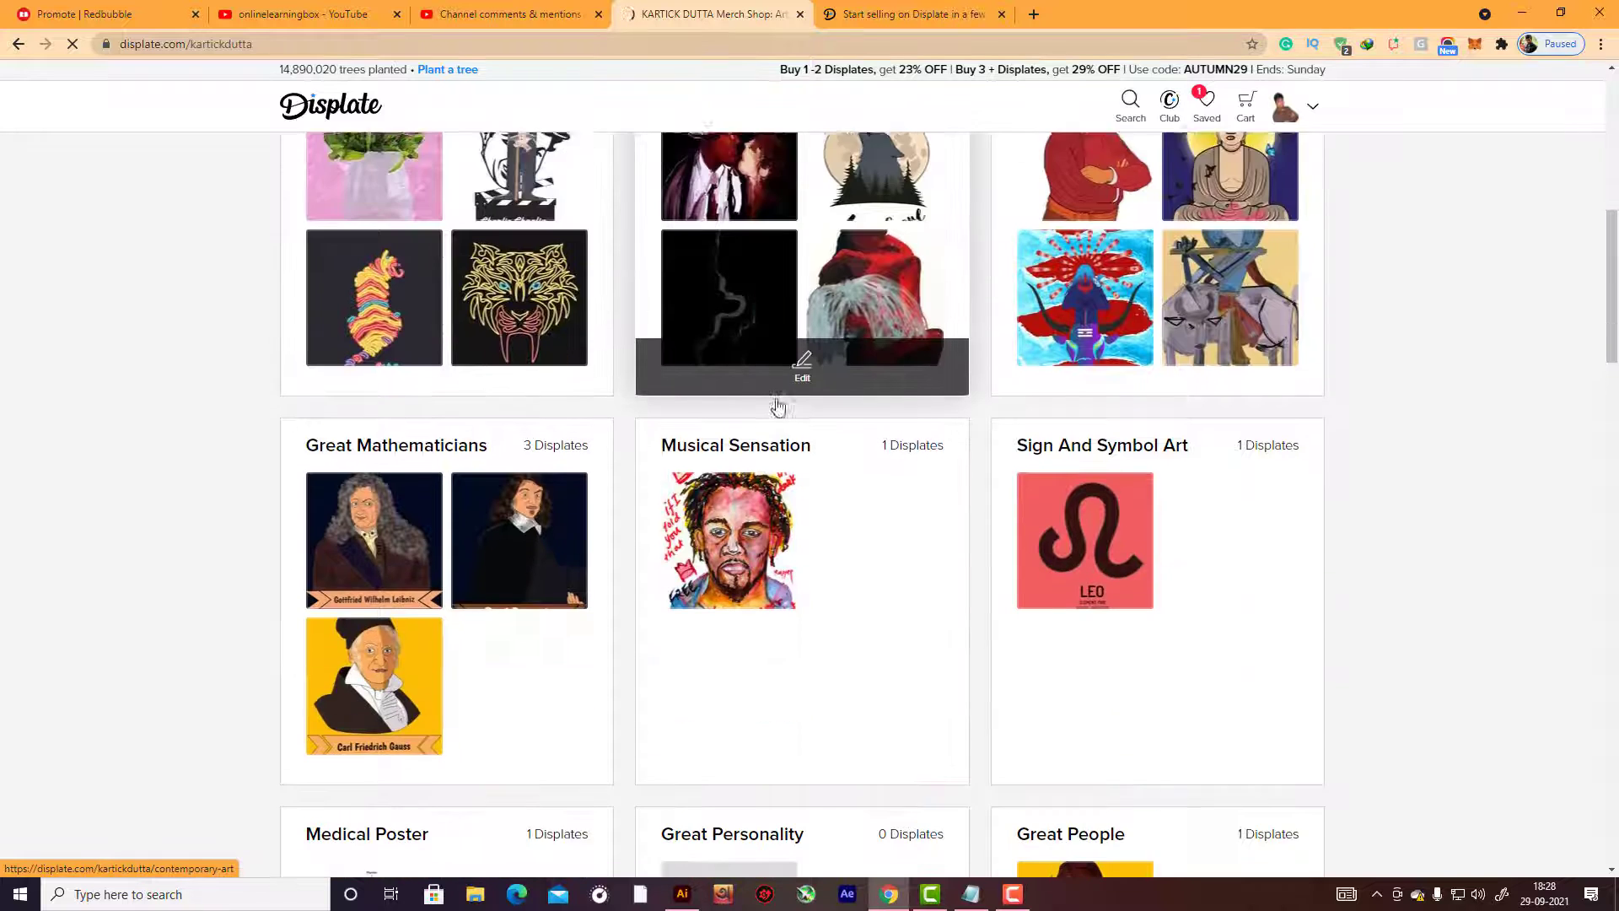
scroll(398, 447, down, 5)
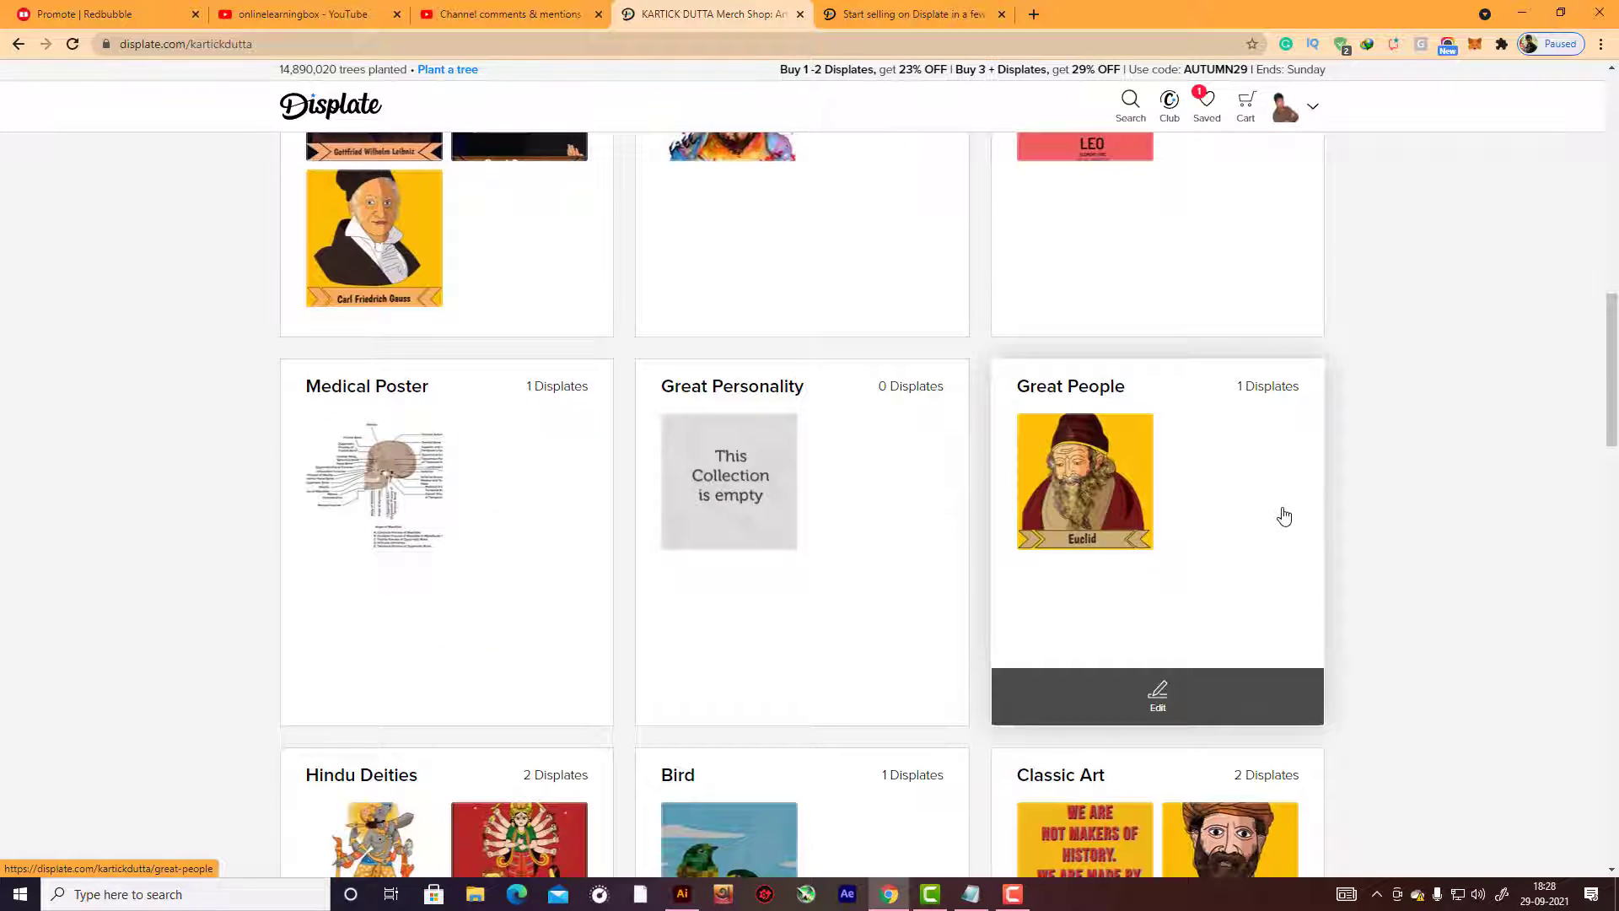
scroll(1227, 523, down, 5)
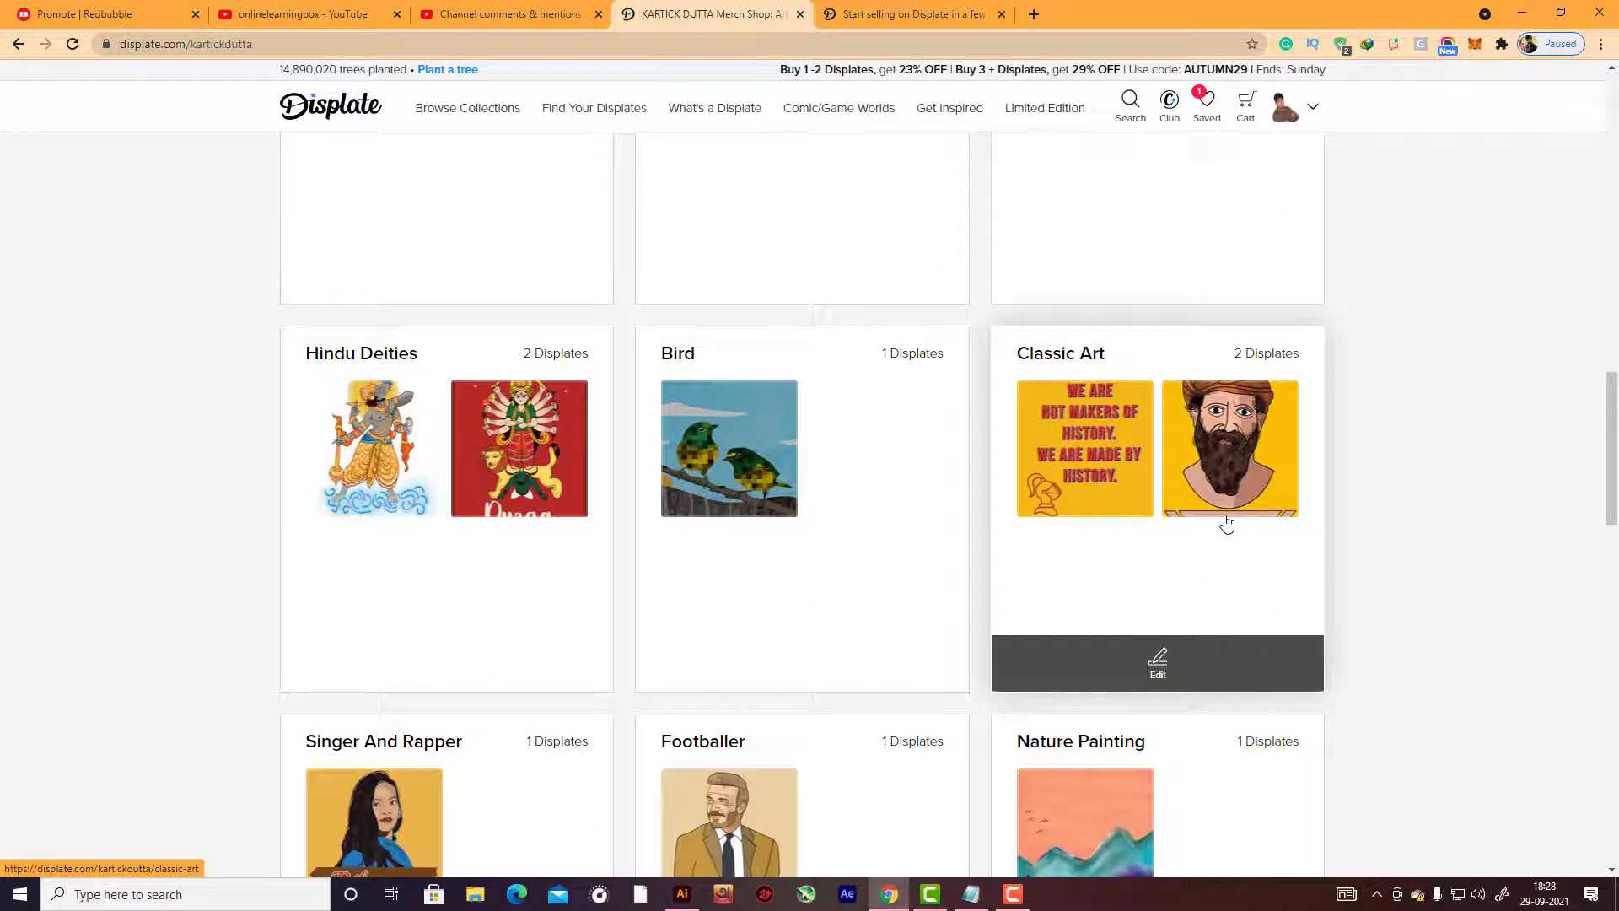
scroll(1227, 524, down, 1)
scroll(1227, 524, down, 6)
scroll(1227, 523, up, 18)
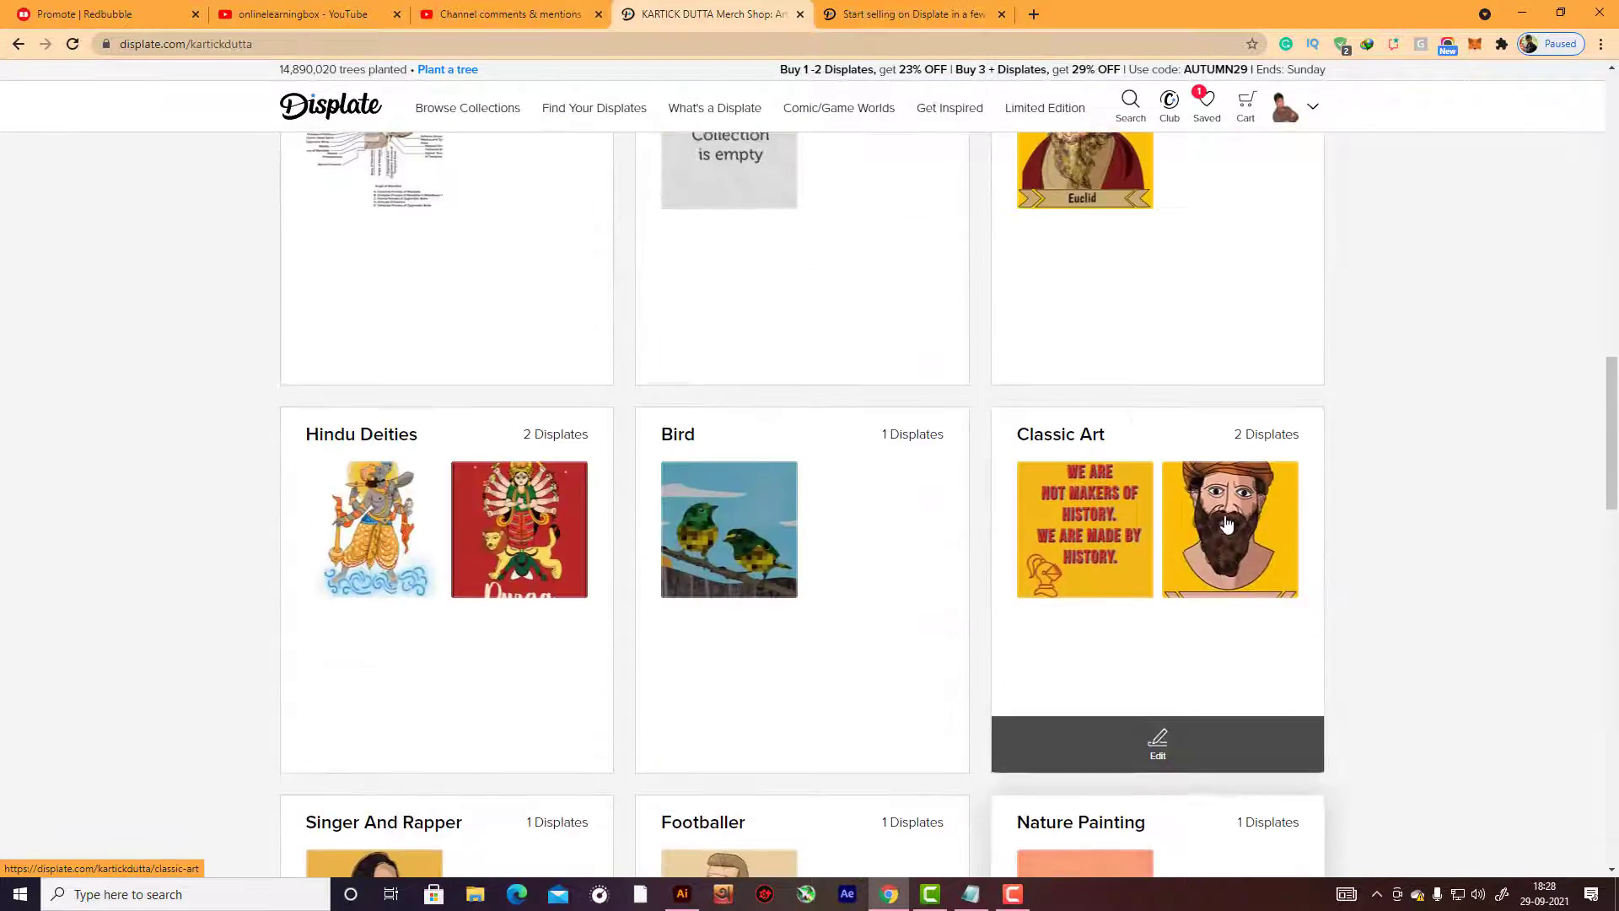
scroll(1227, 524, up, 3)
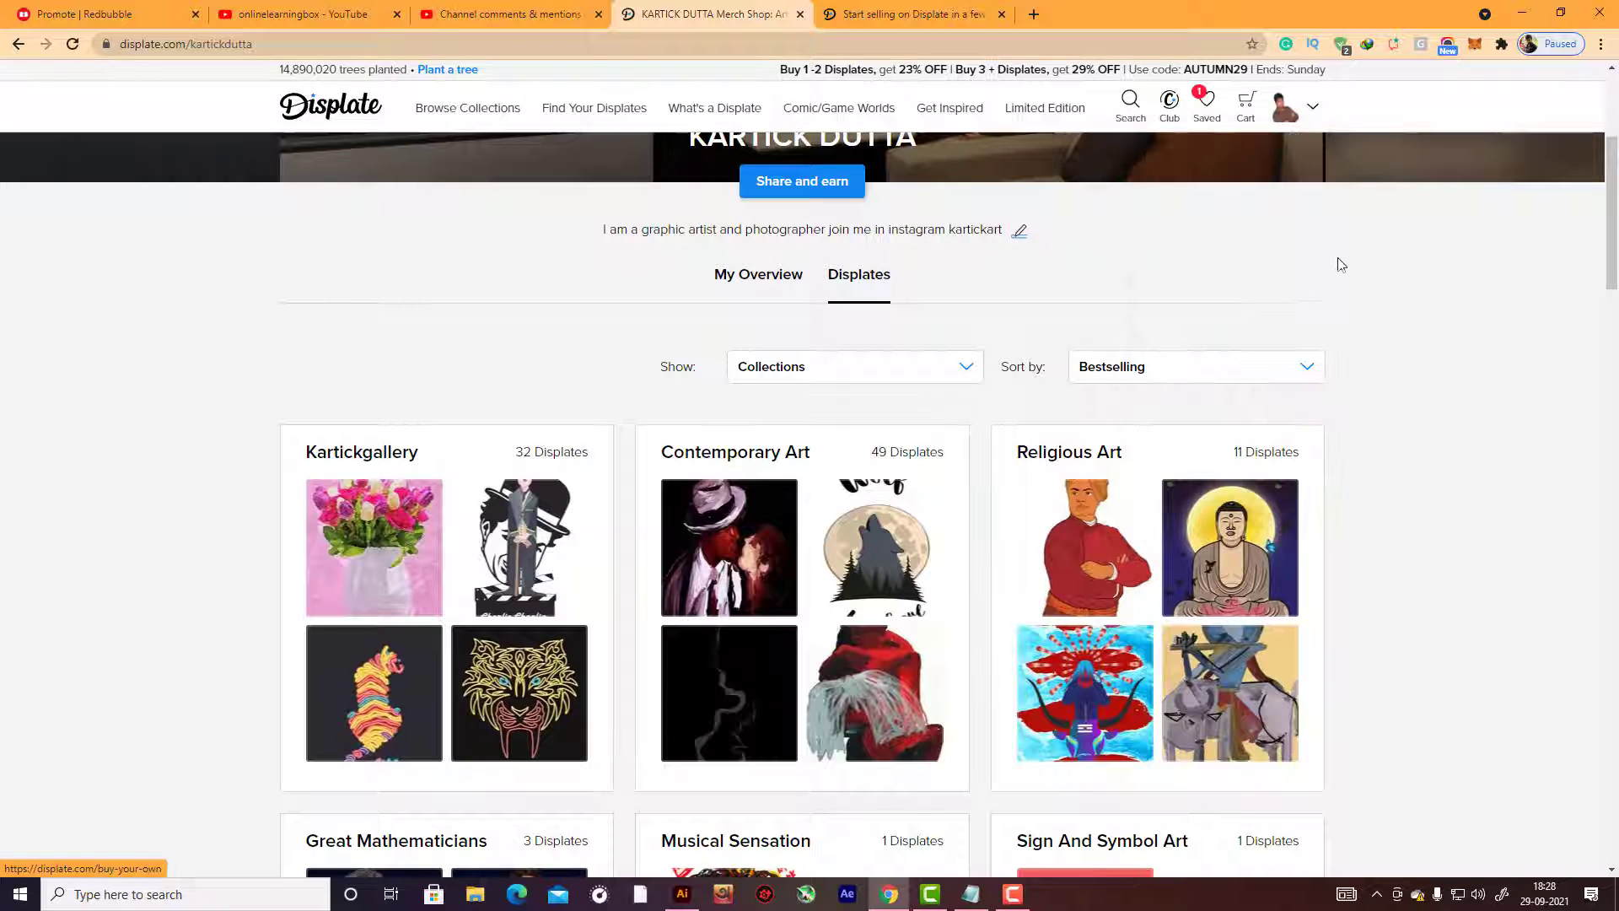
mouse_move(1310, 114)
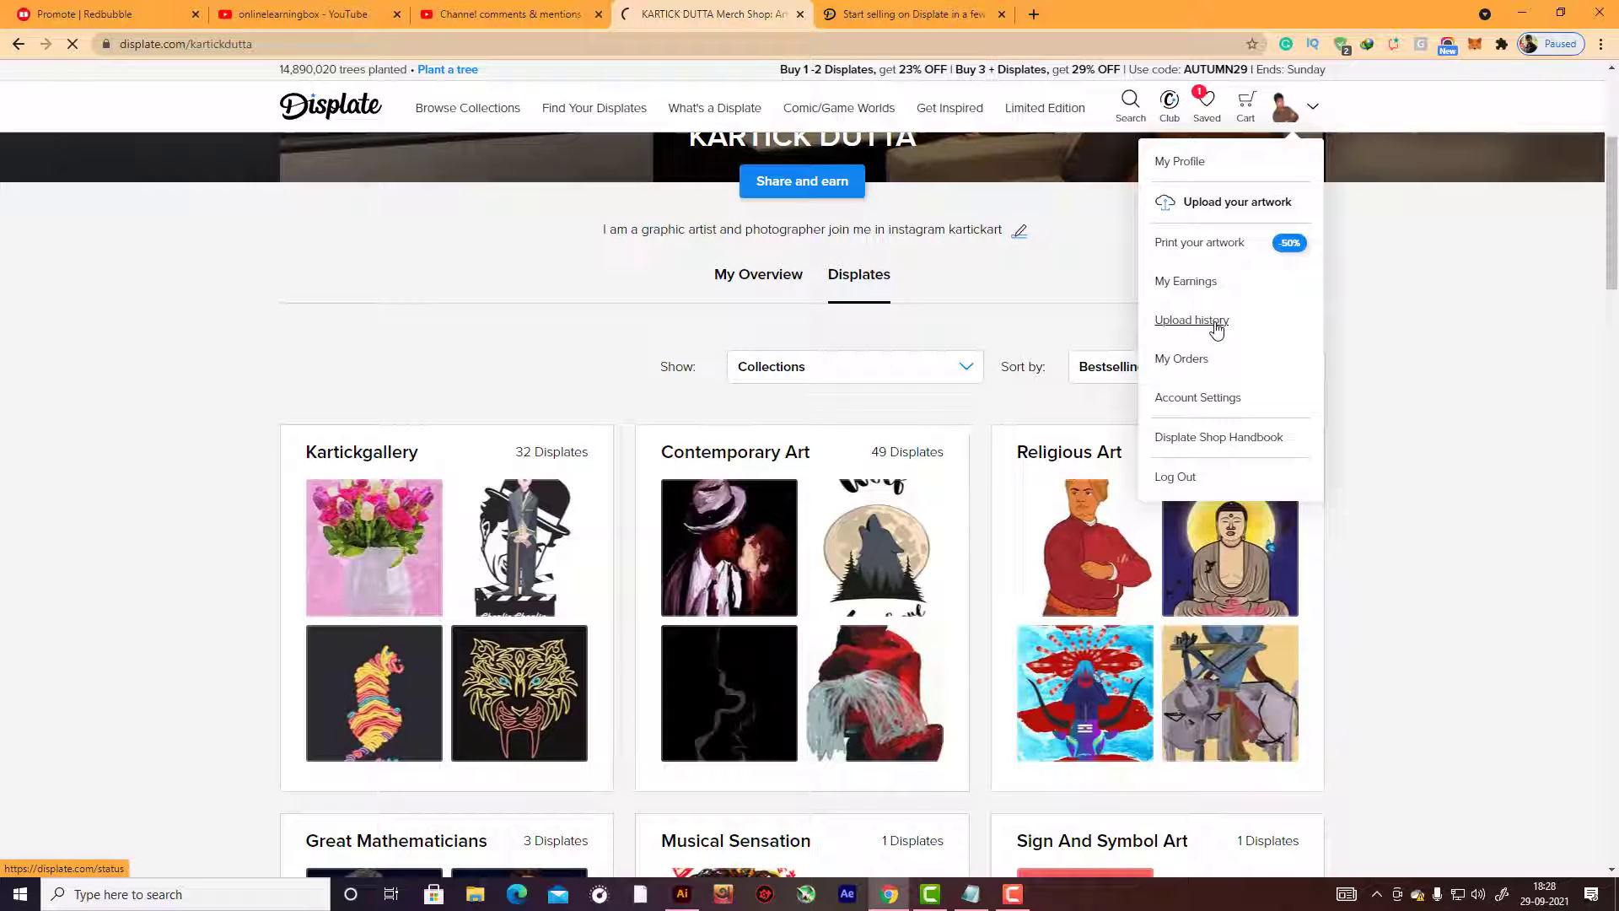
Open Upload history and scroll the grid of designs marked PUBLISHED, returning to the top.
click(1217, 327)
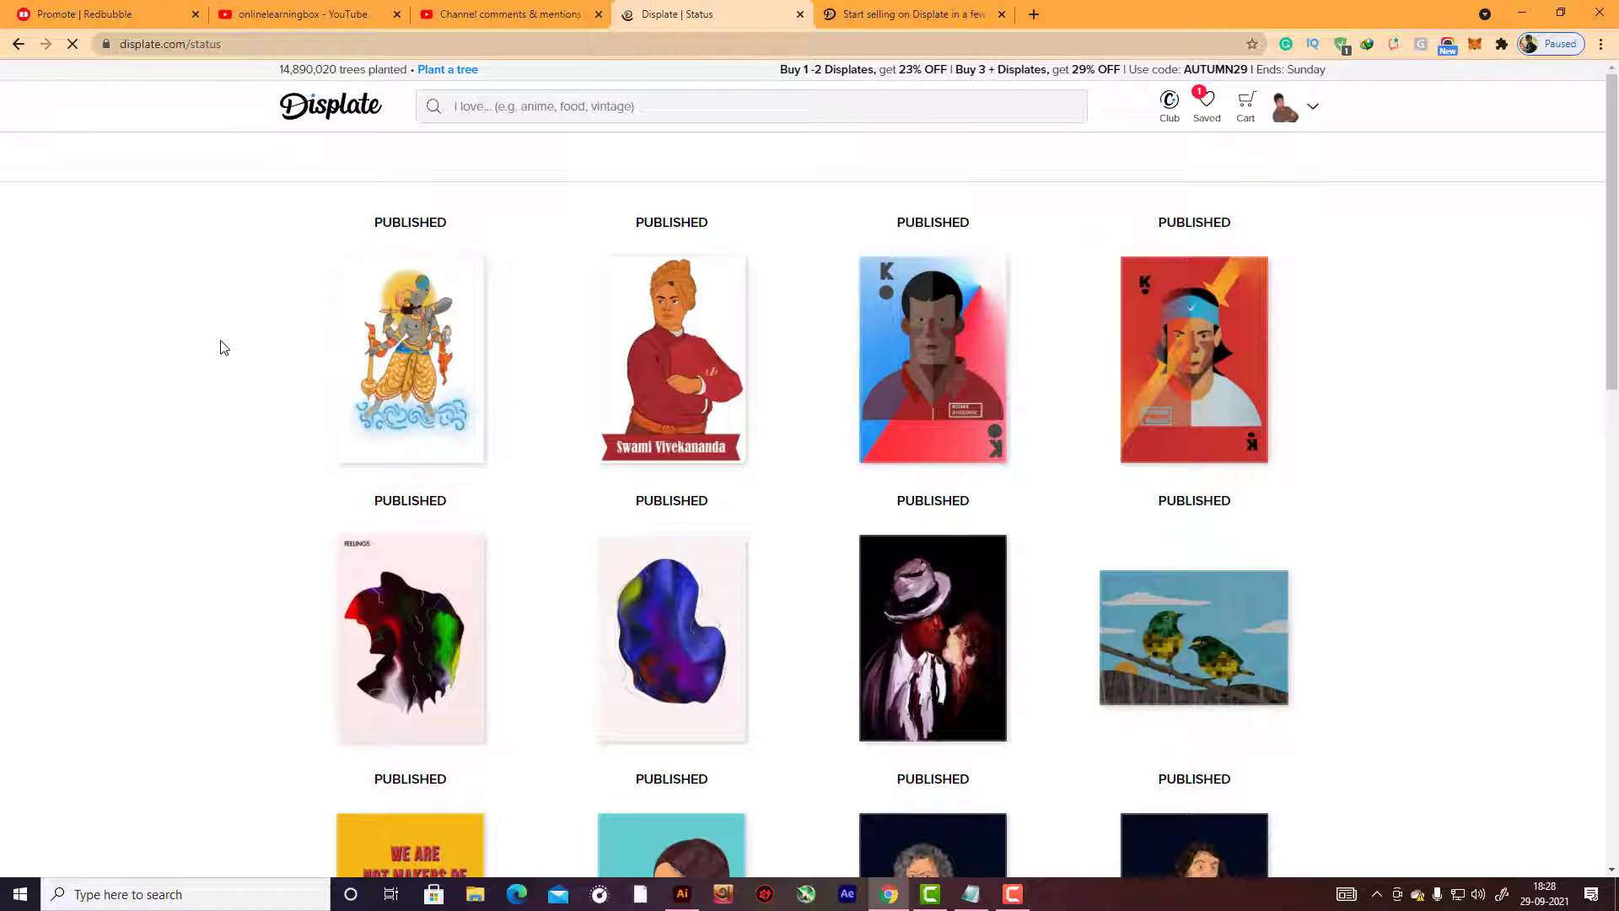
scroll(884, 490, down, 5)
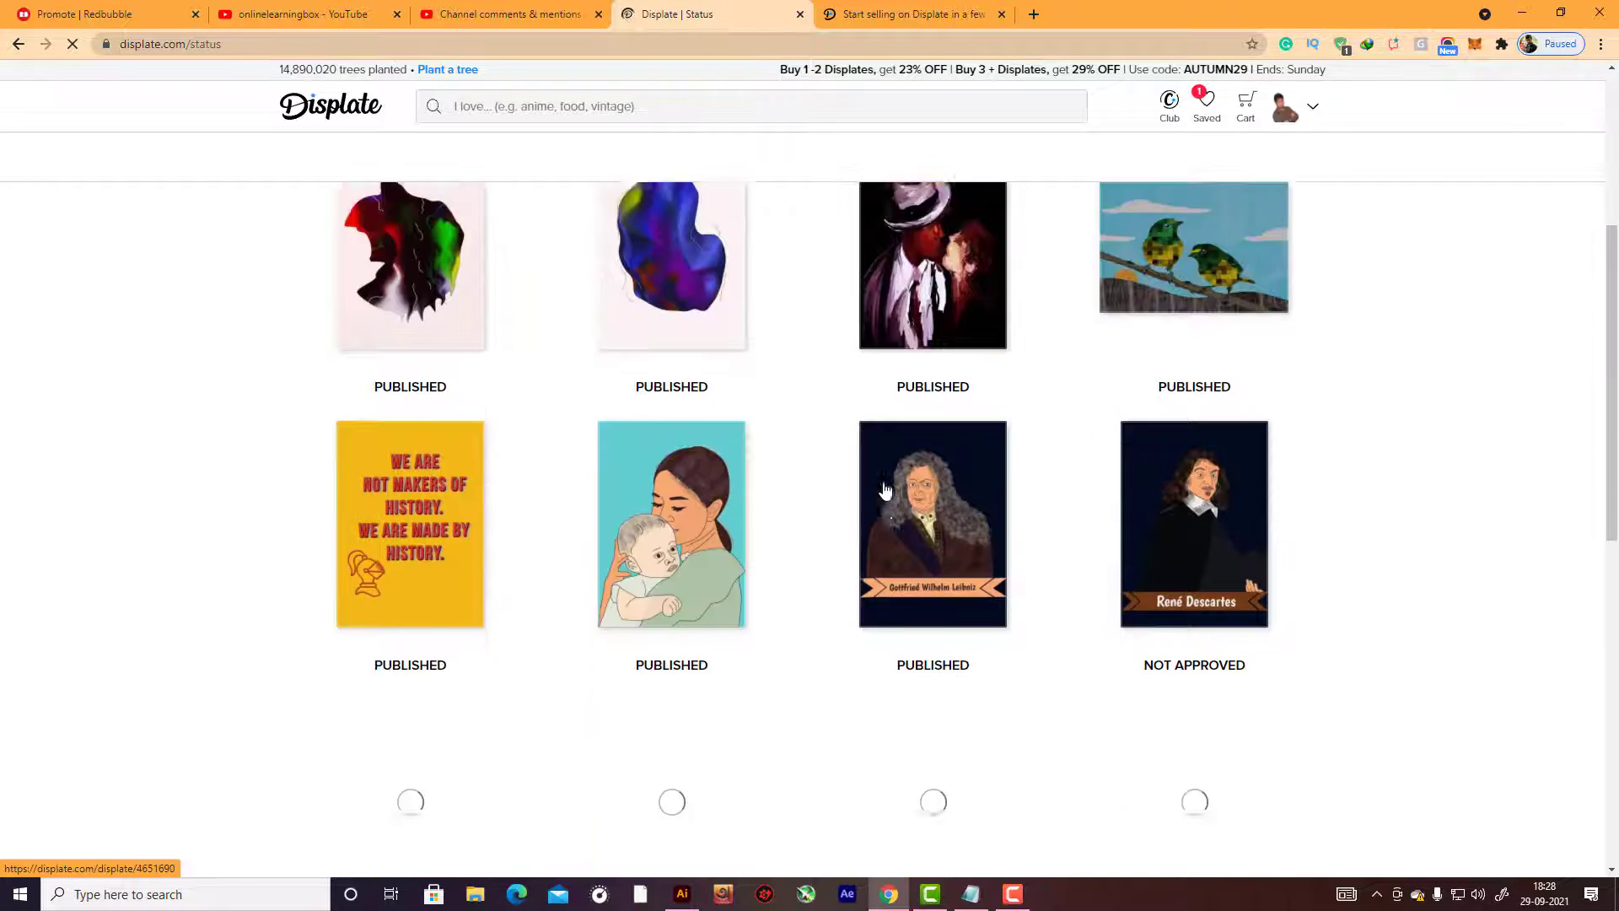
scroll(885, 490, down, 4)
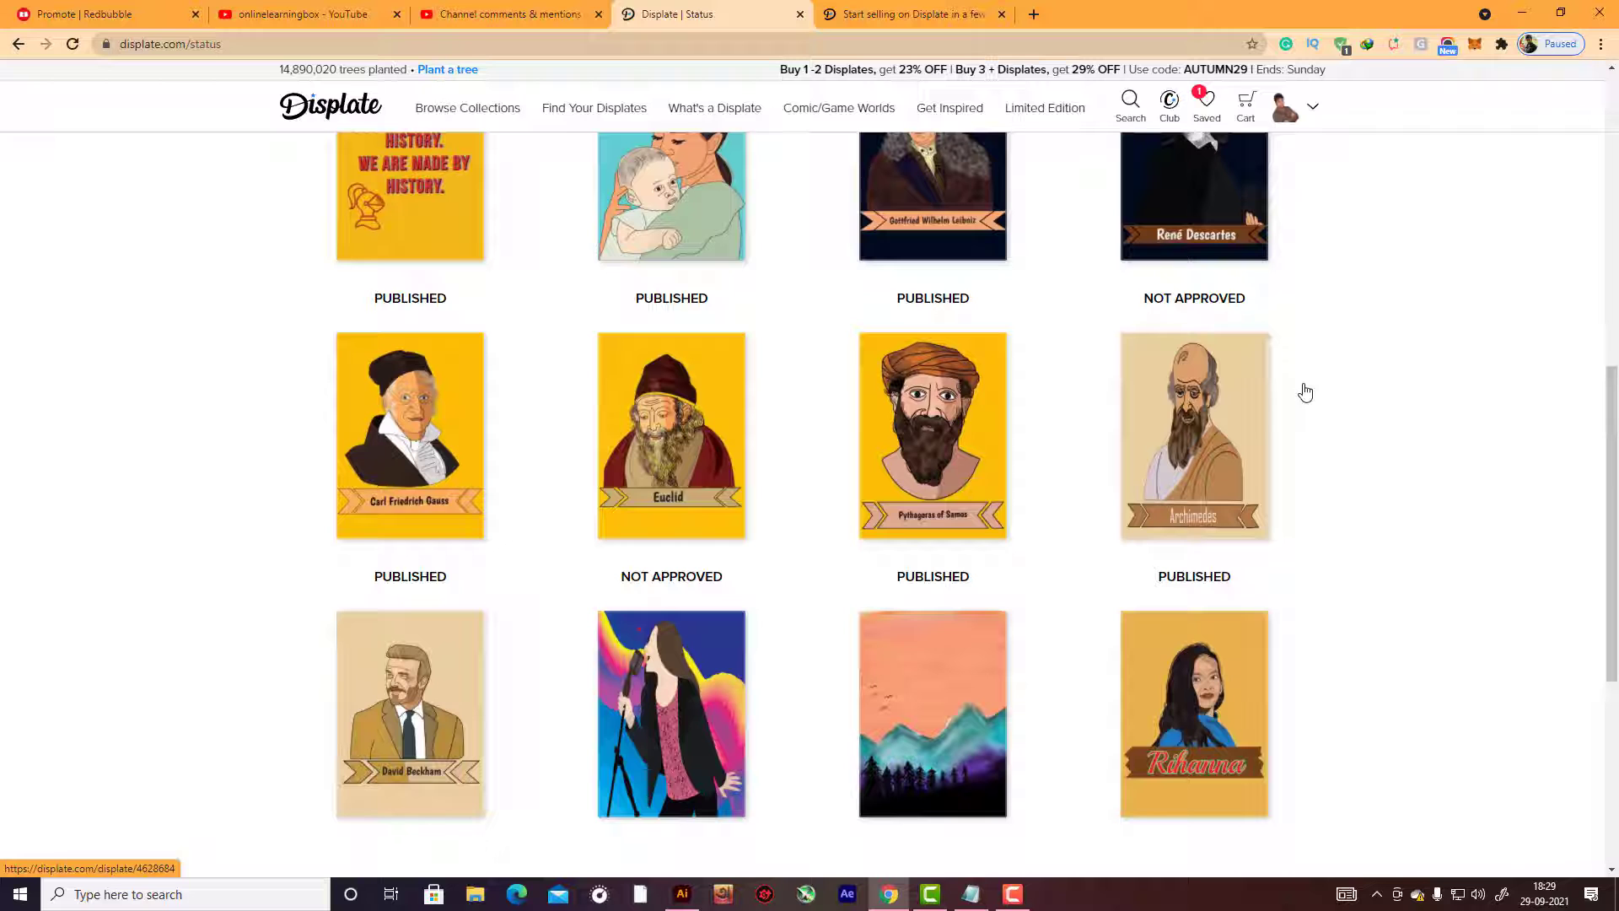
scroll(1297, 392, up, 5)
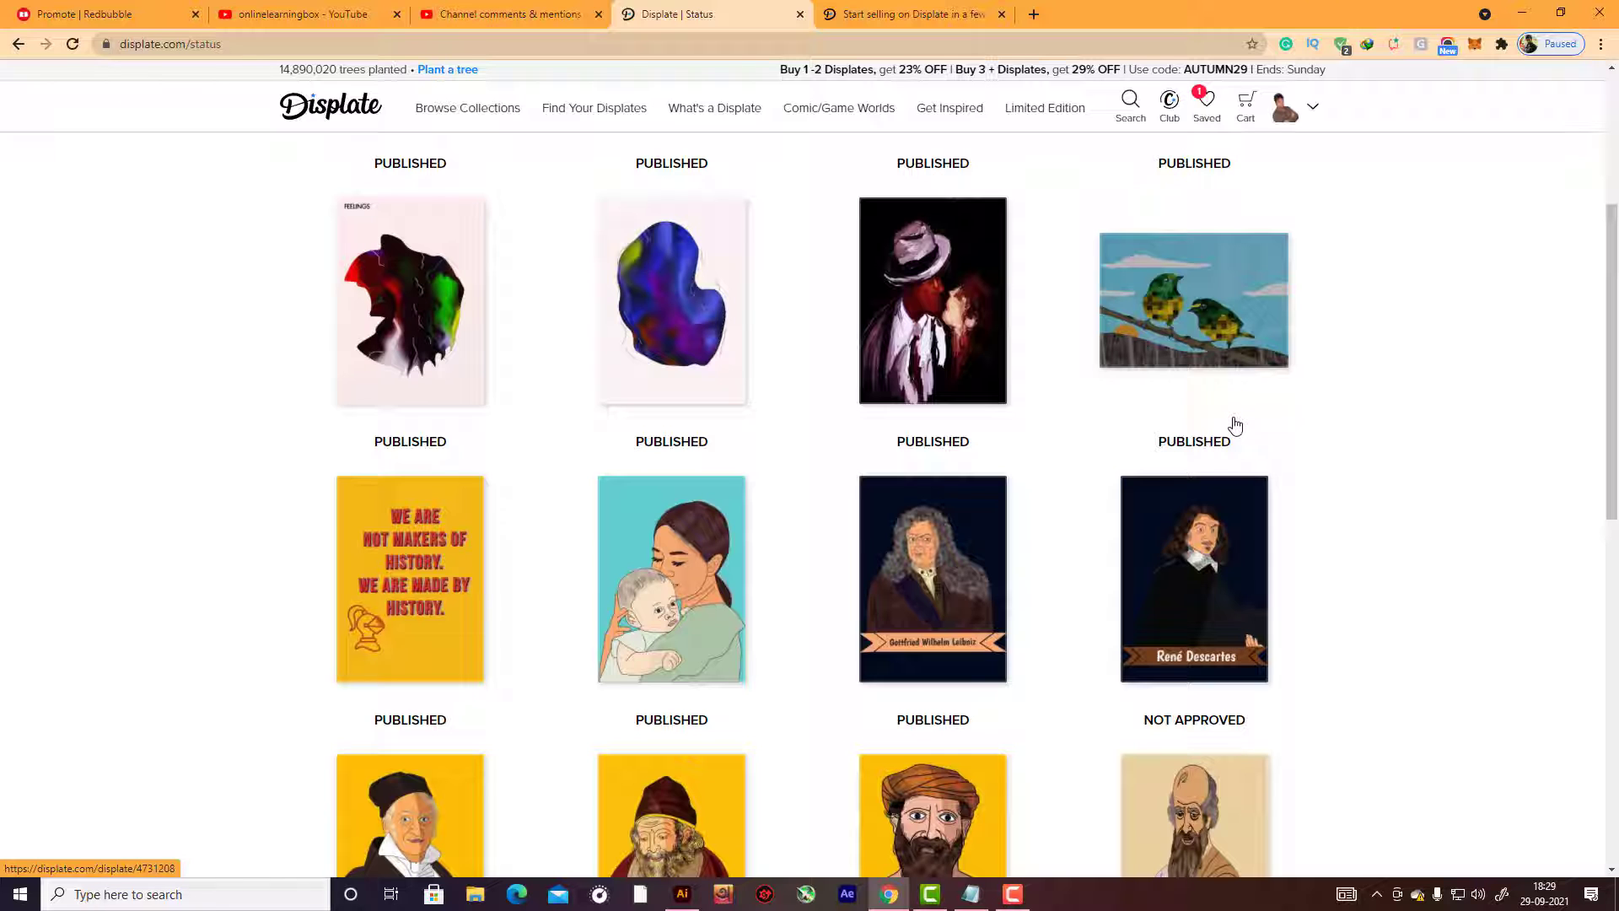
scroll(1235, 424, up, 4)
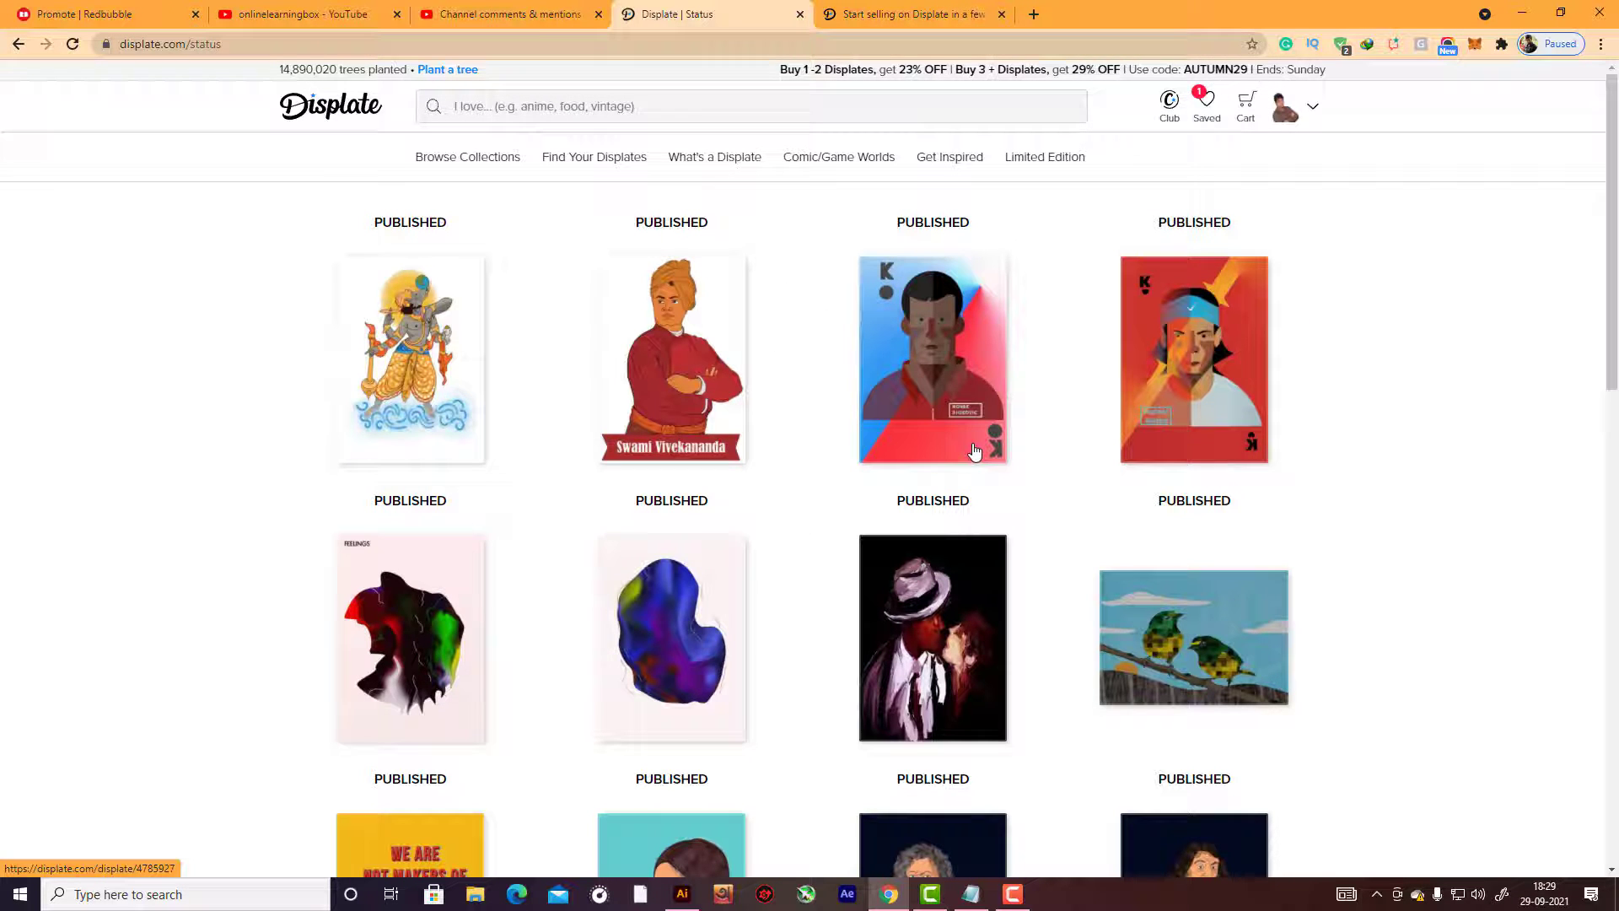
From the Start selling on Displate article, follow Join Us to the Open Shop page.
click(944, 10)
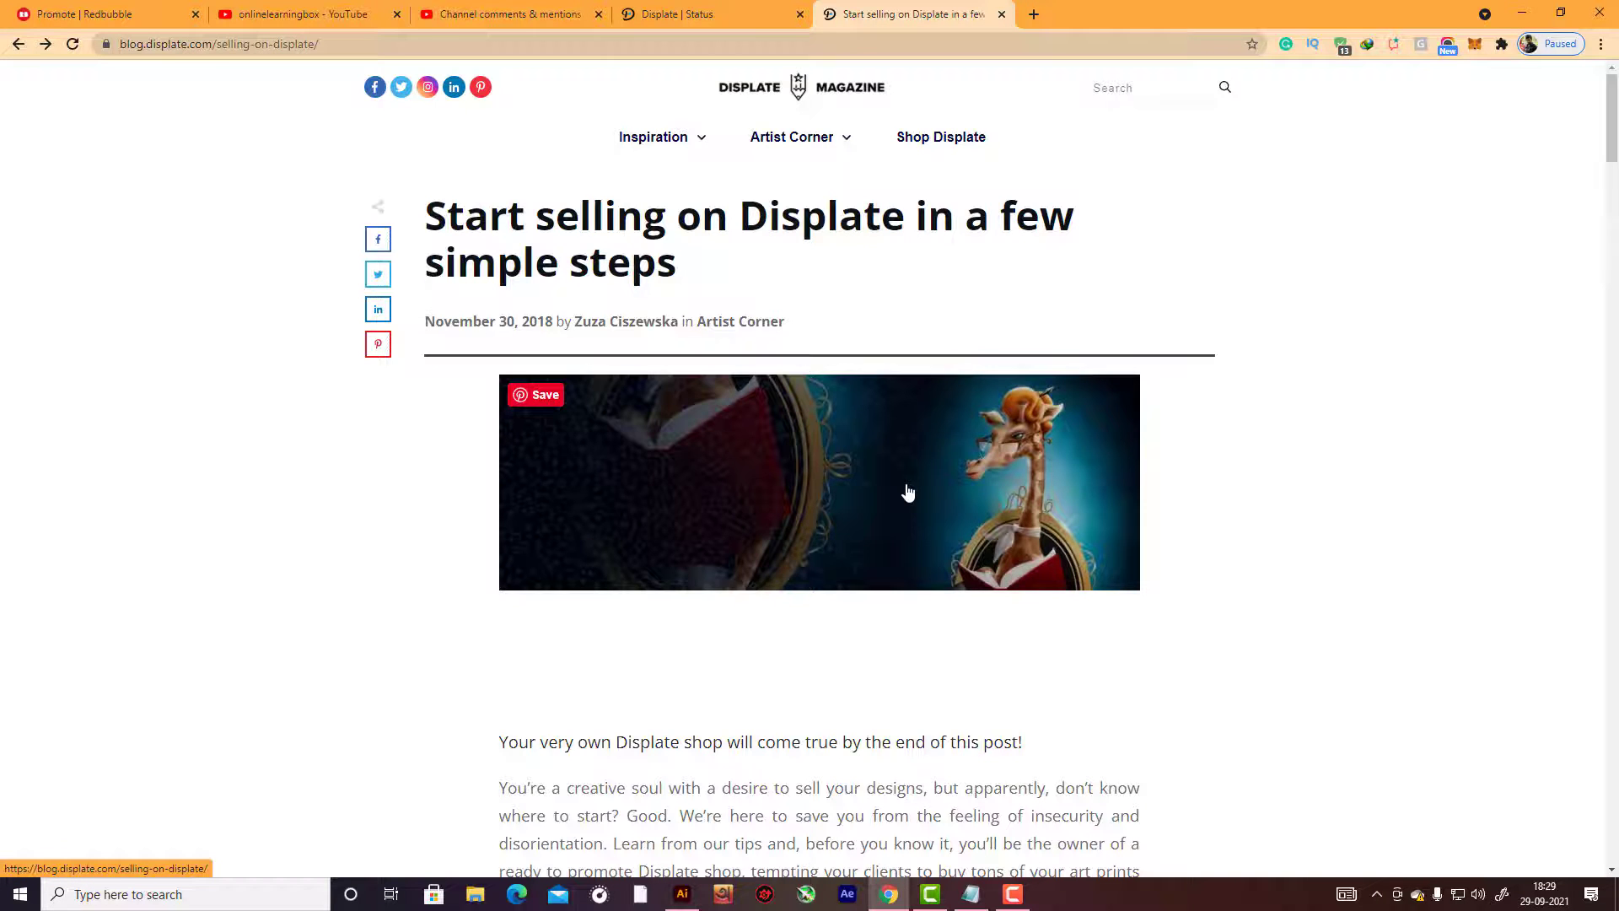
scroll(907, 493, down, 6)
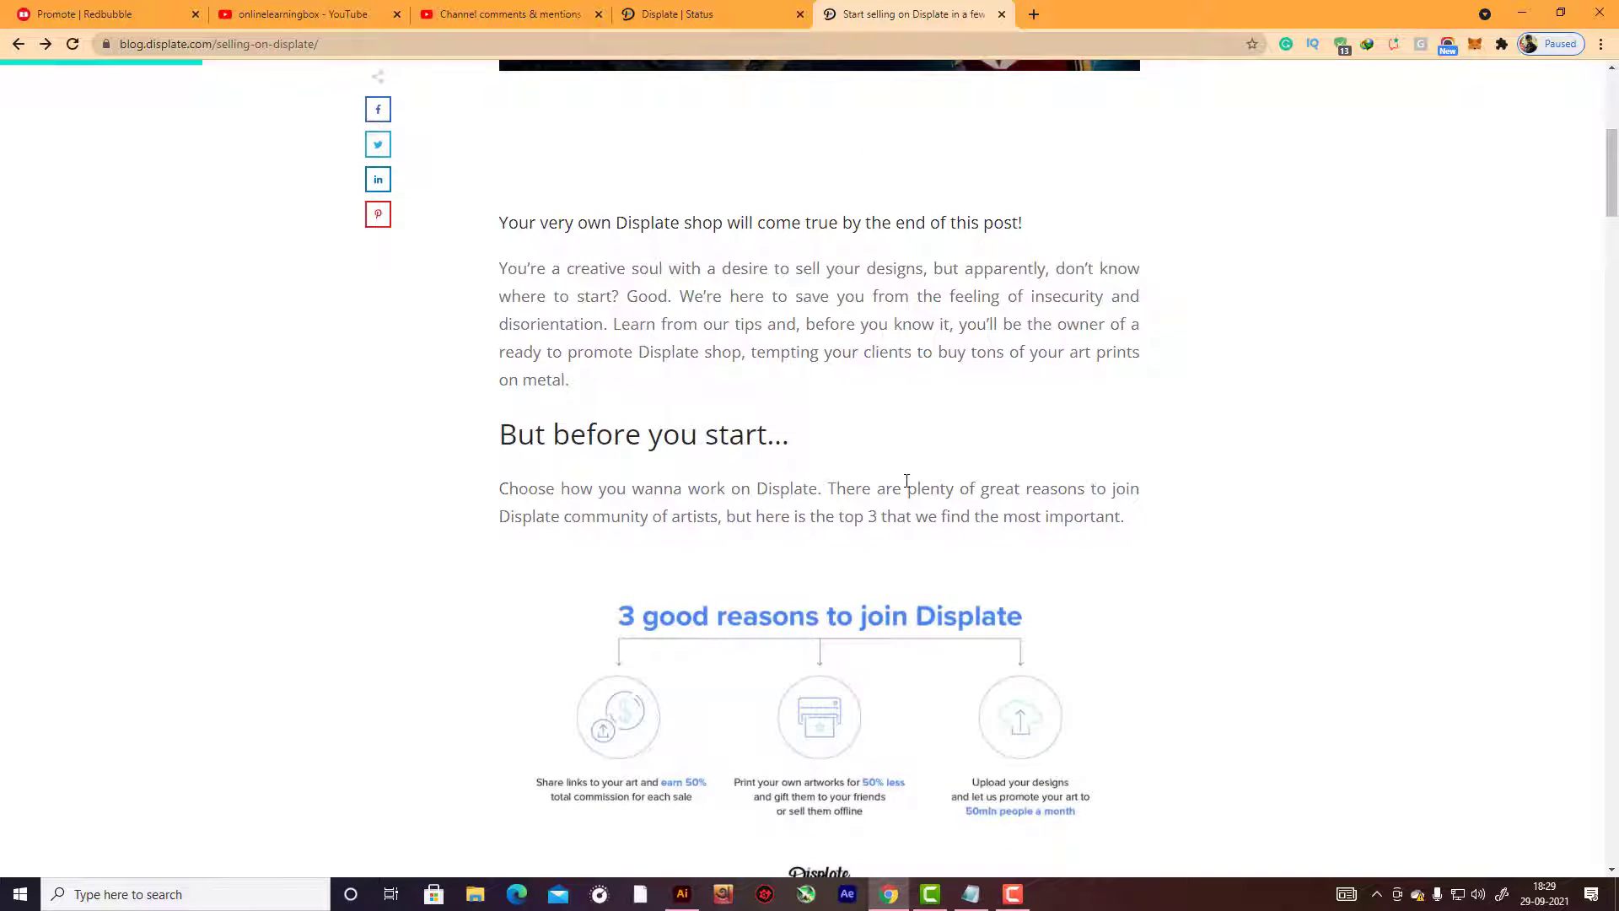
scroll(907, 482, down, 4)
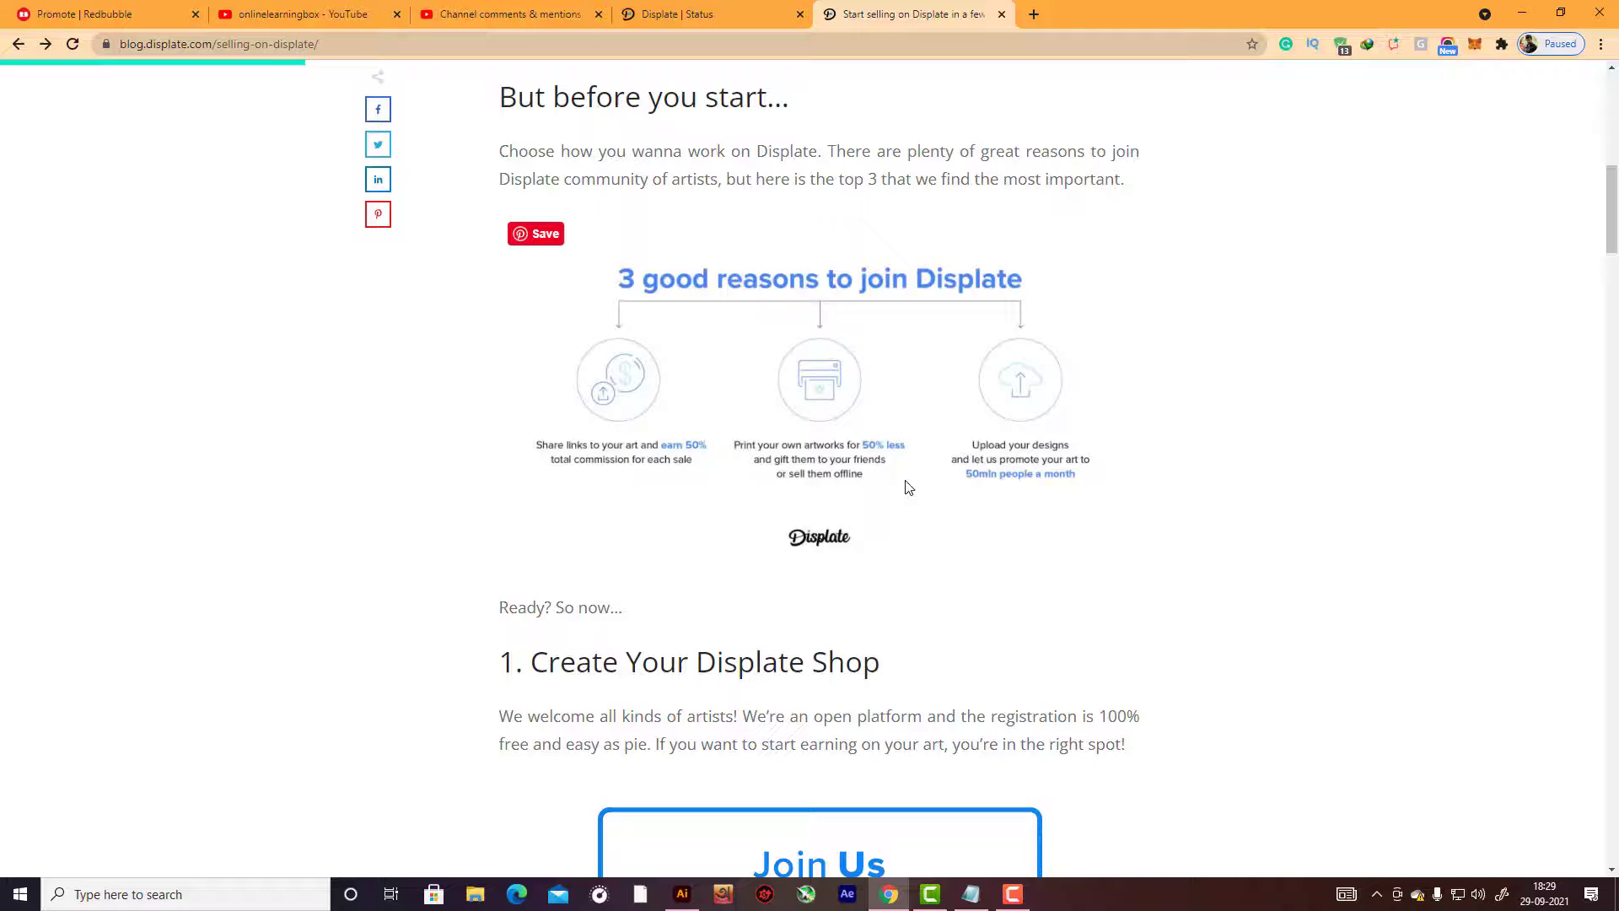
scroll(908, 488, down, 5)
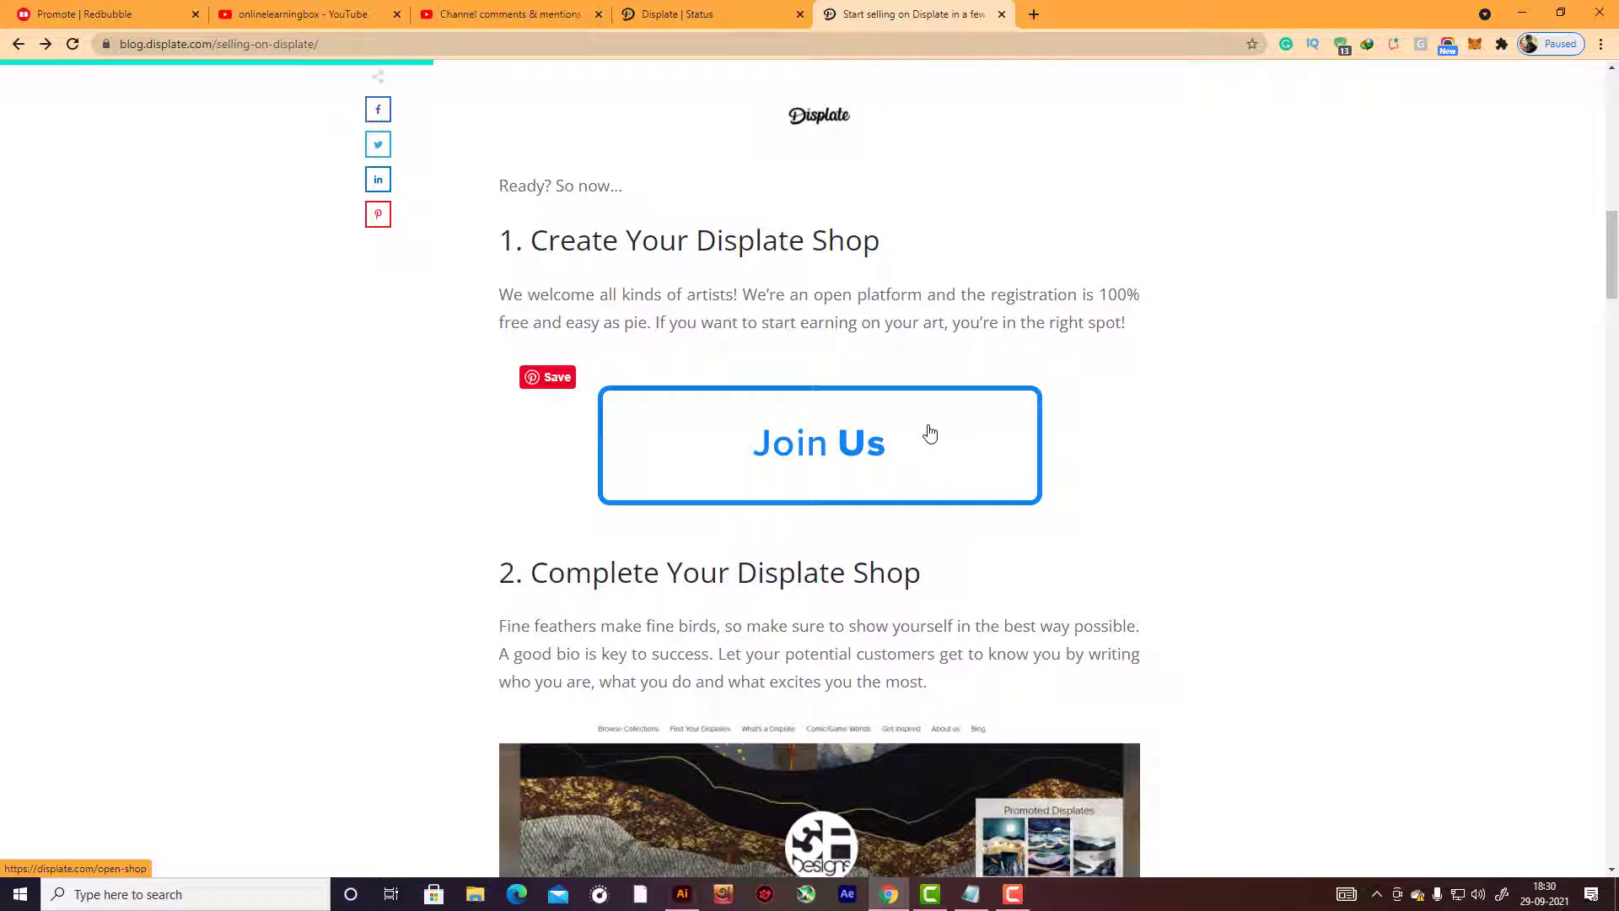
click(876, 460)
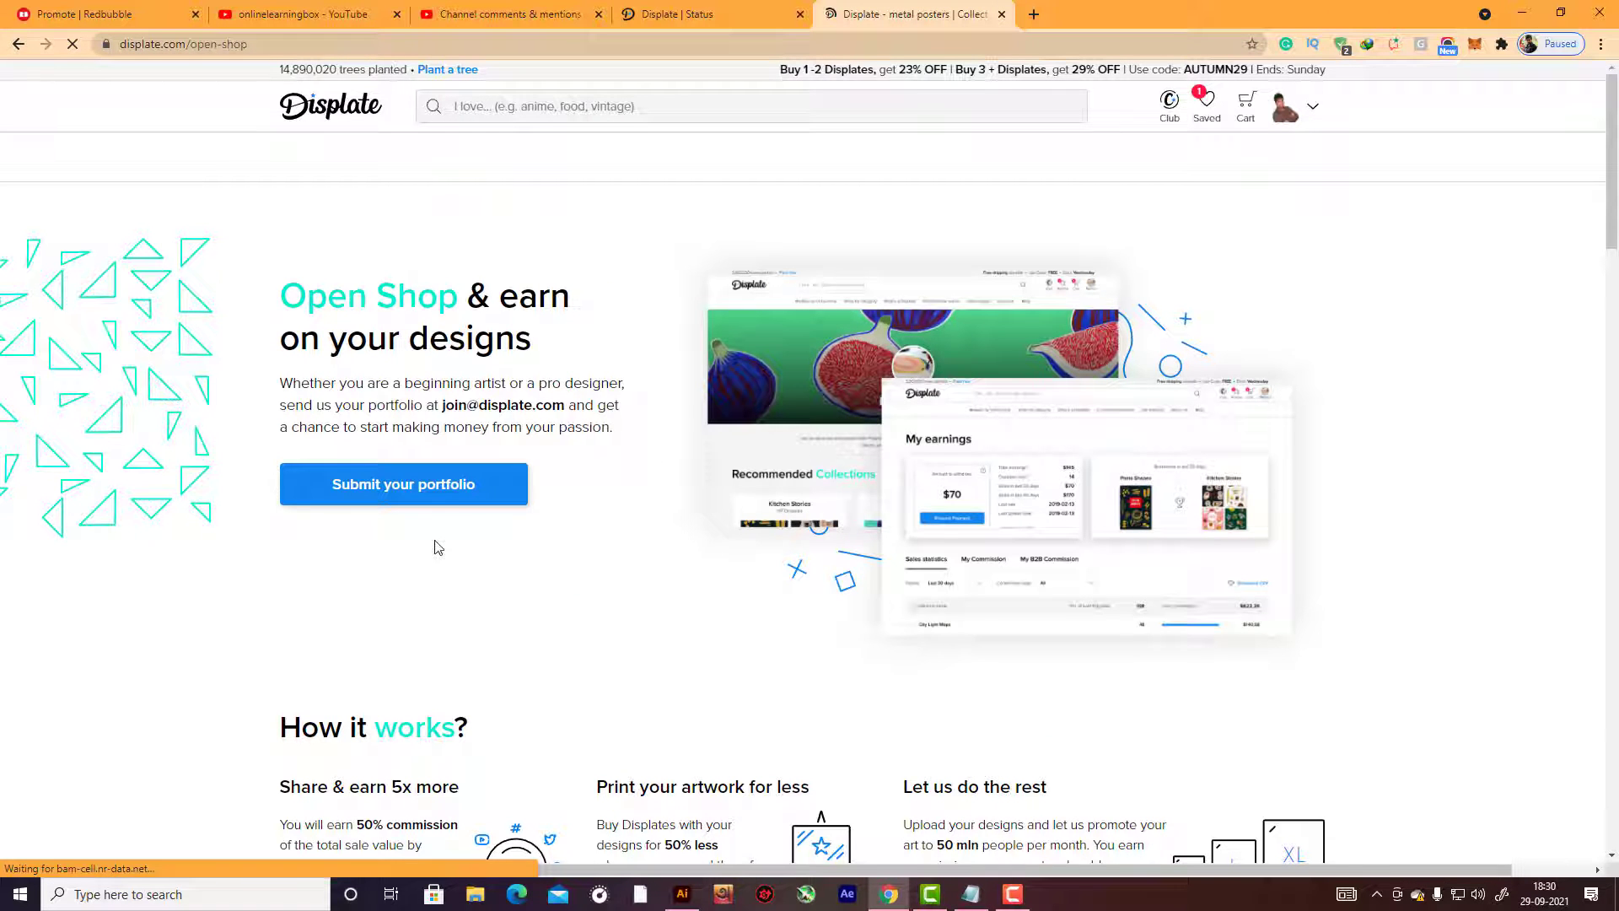
Start a portfolio-submission e-mail to Displate's address, retrying after closing two earlier drafts.
click(452, 493)
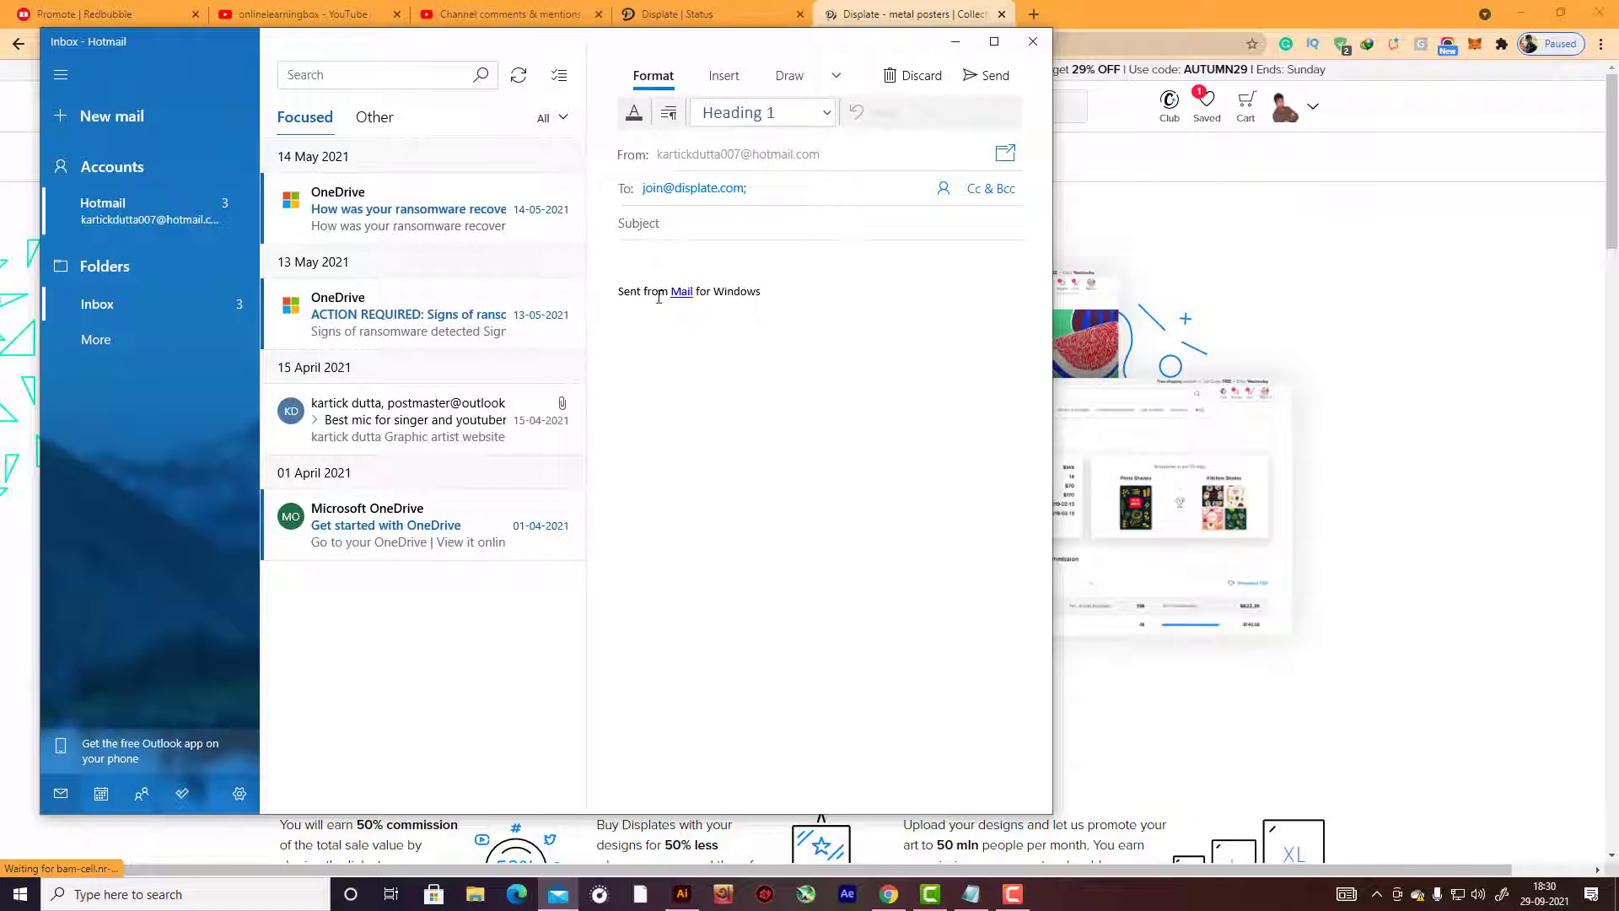
click(700, 188)
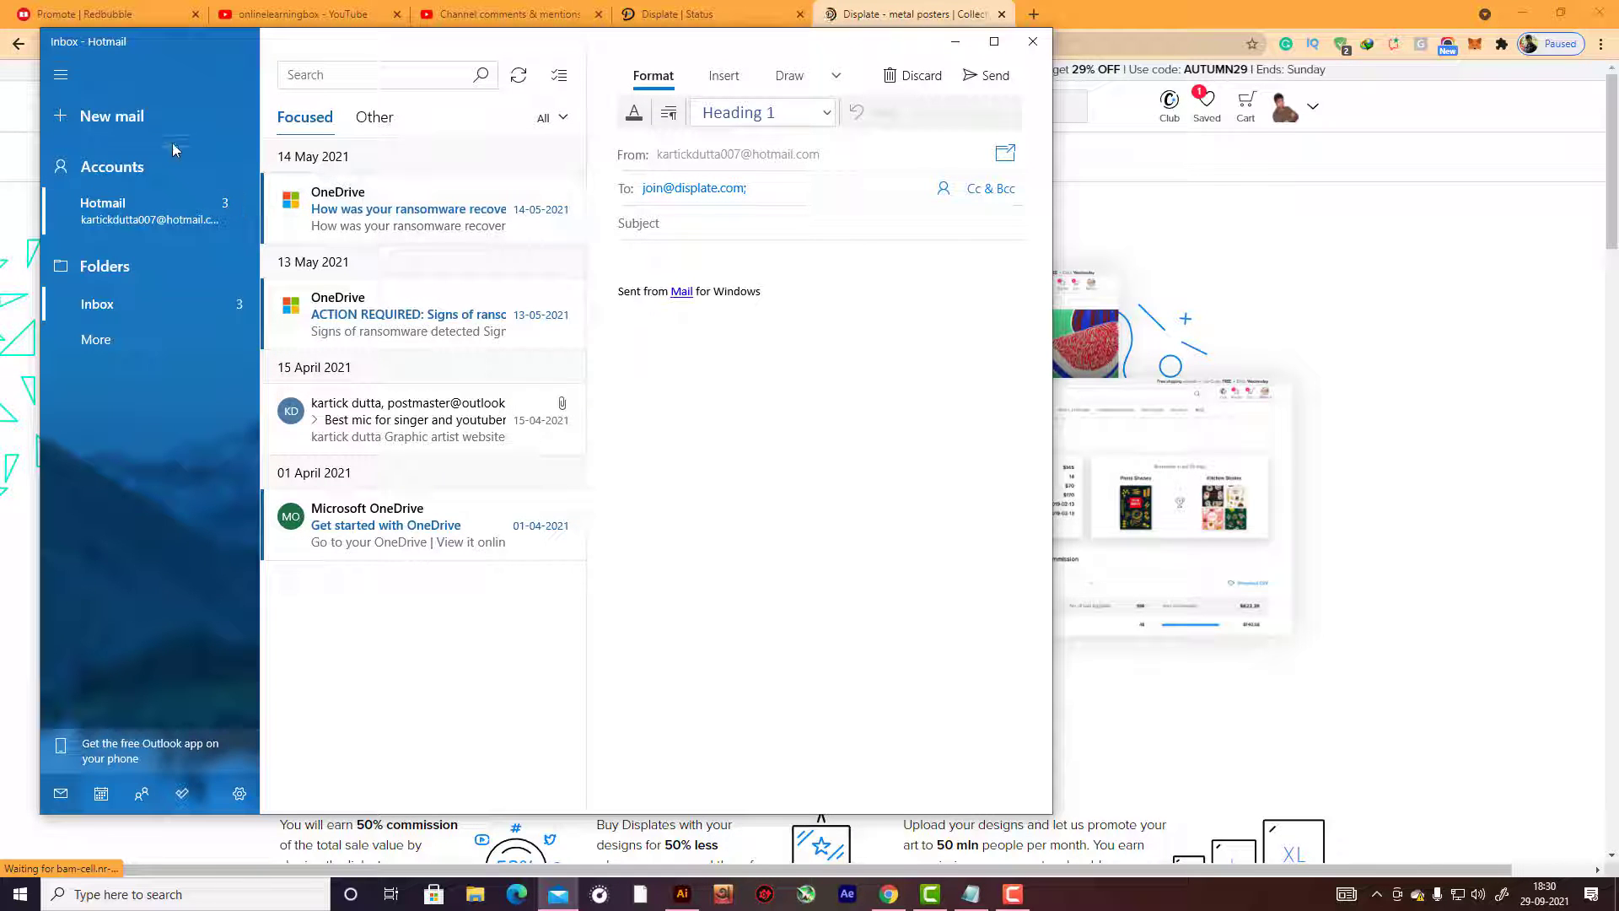
click(1038, 48)
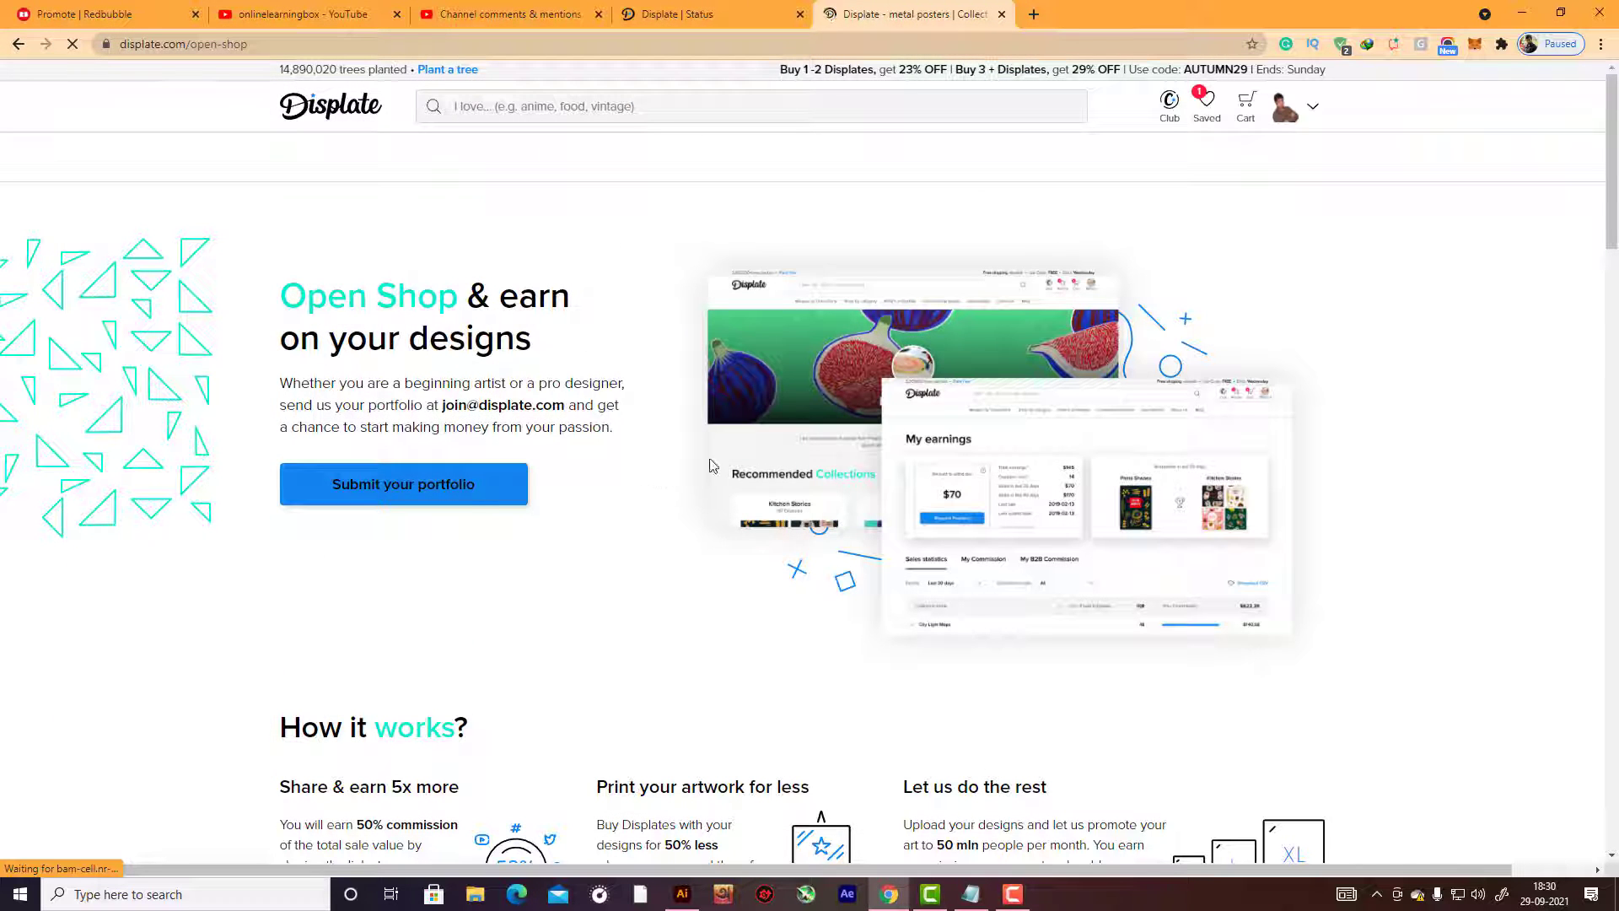
click(474, 498)
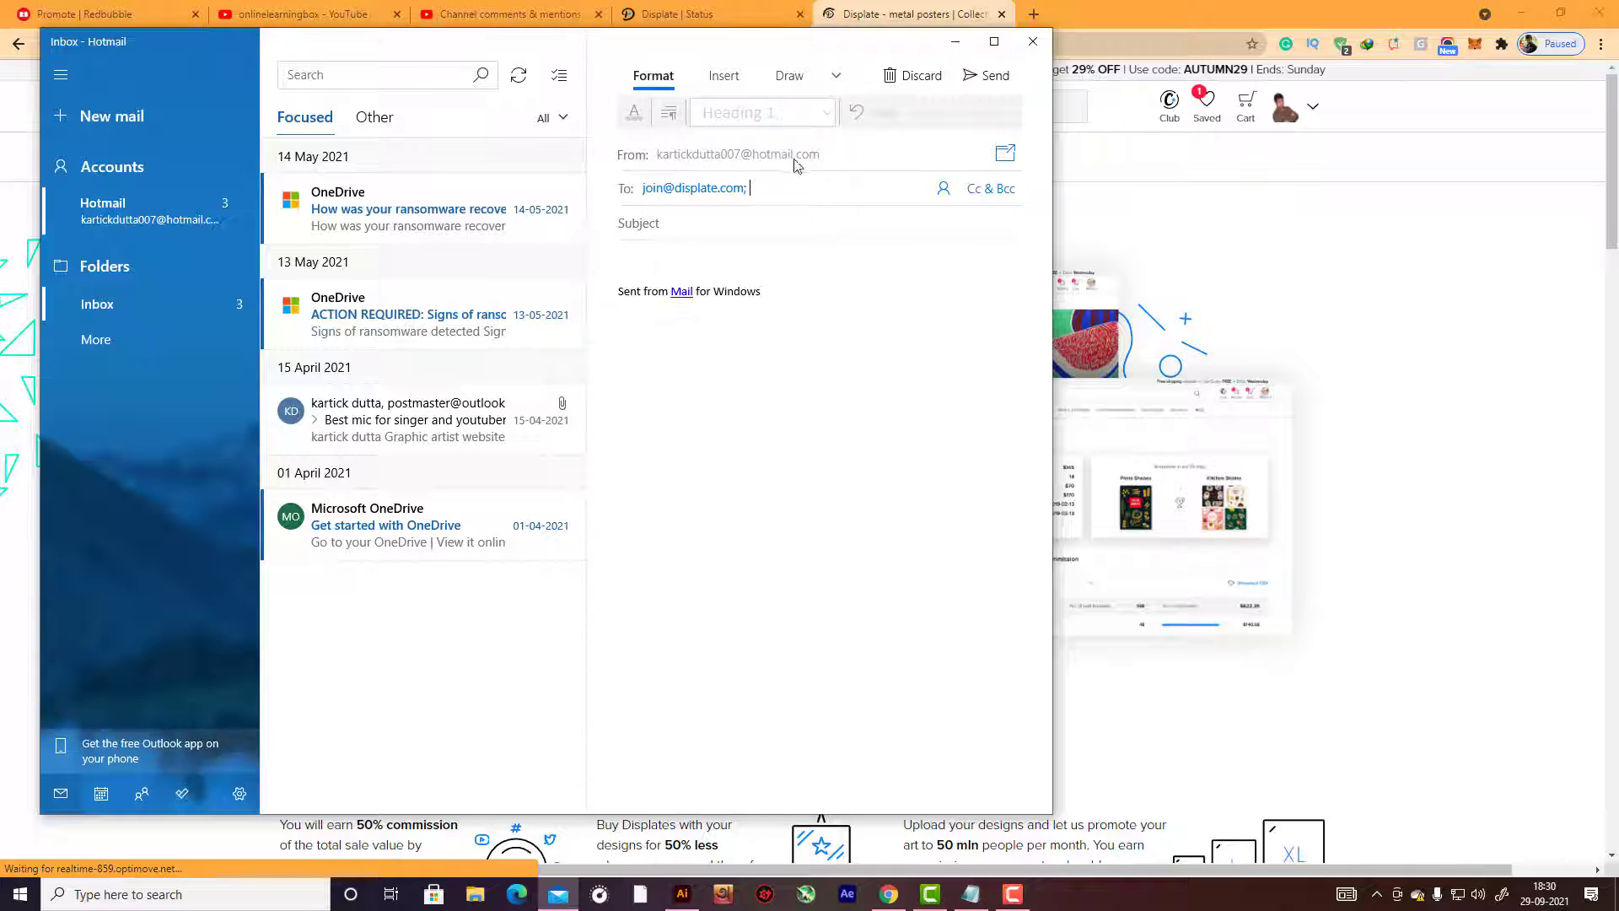
click(651, 193)
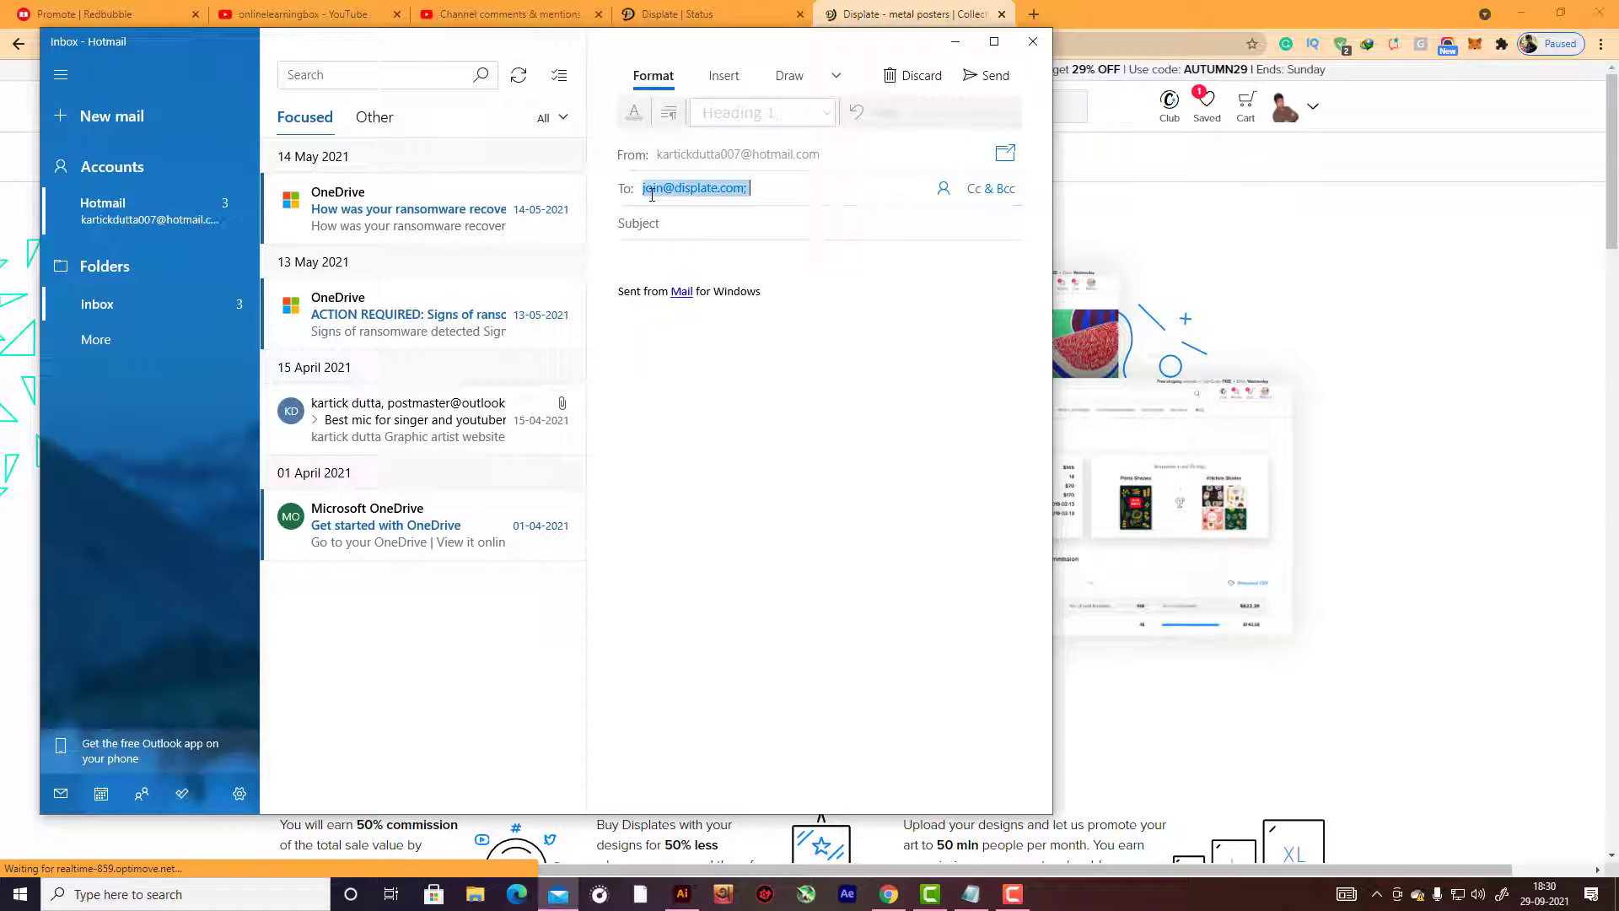
click(1033, 41)
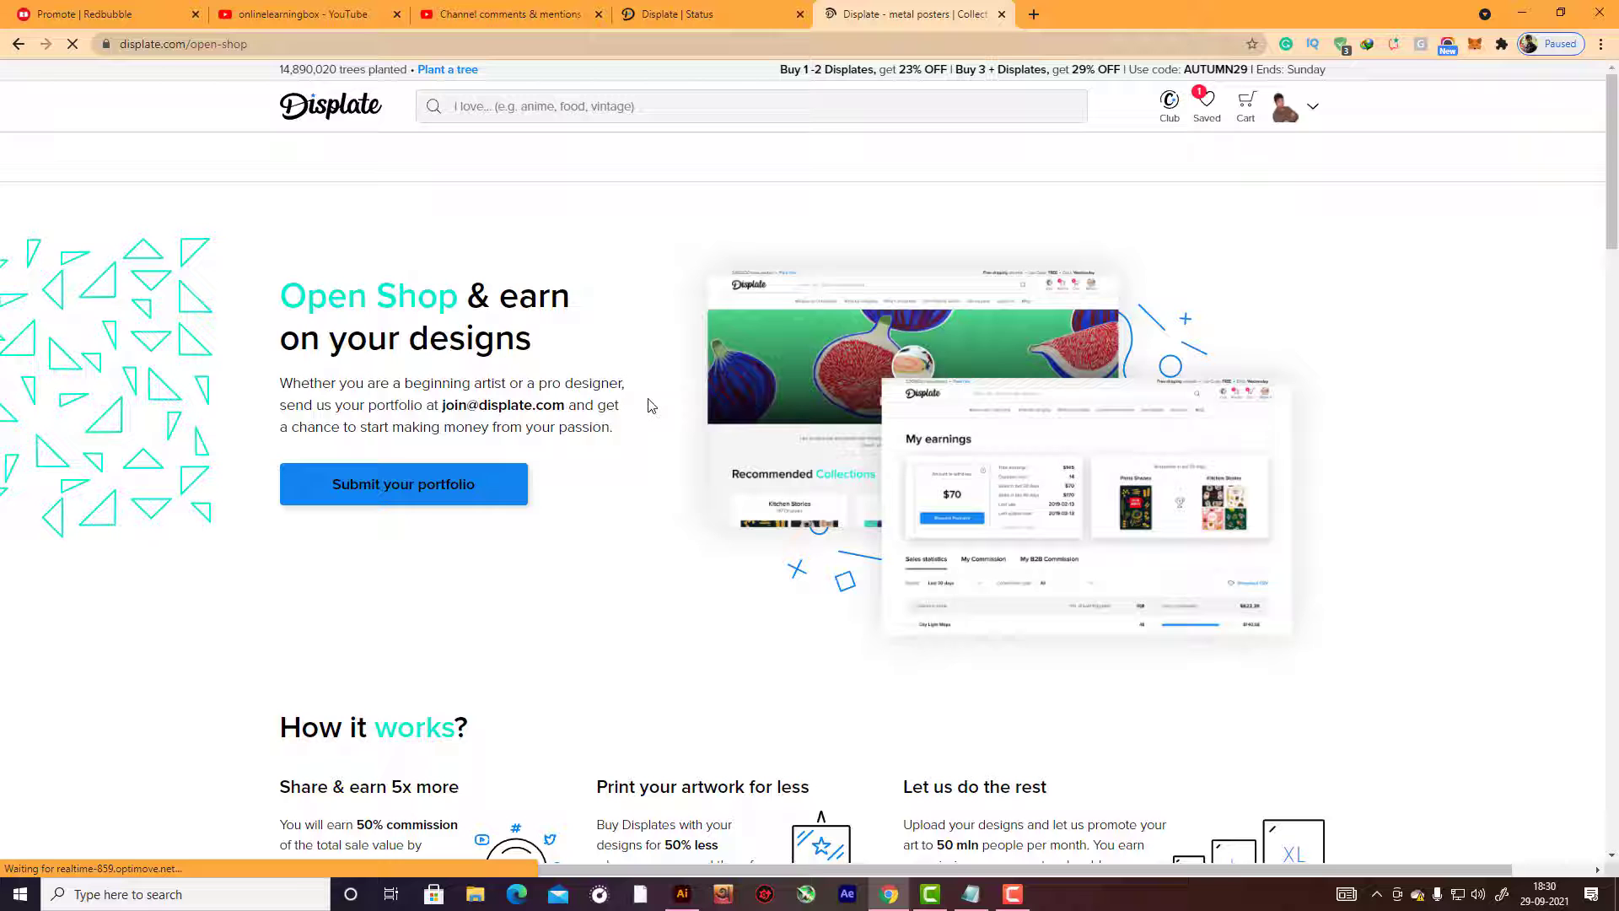
click(472, 495)
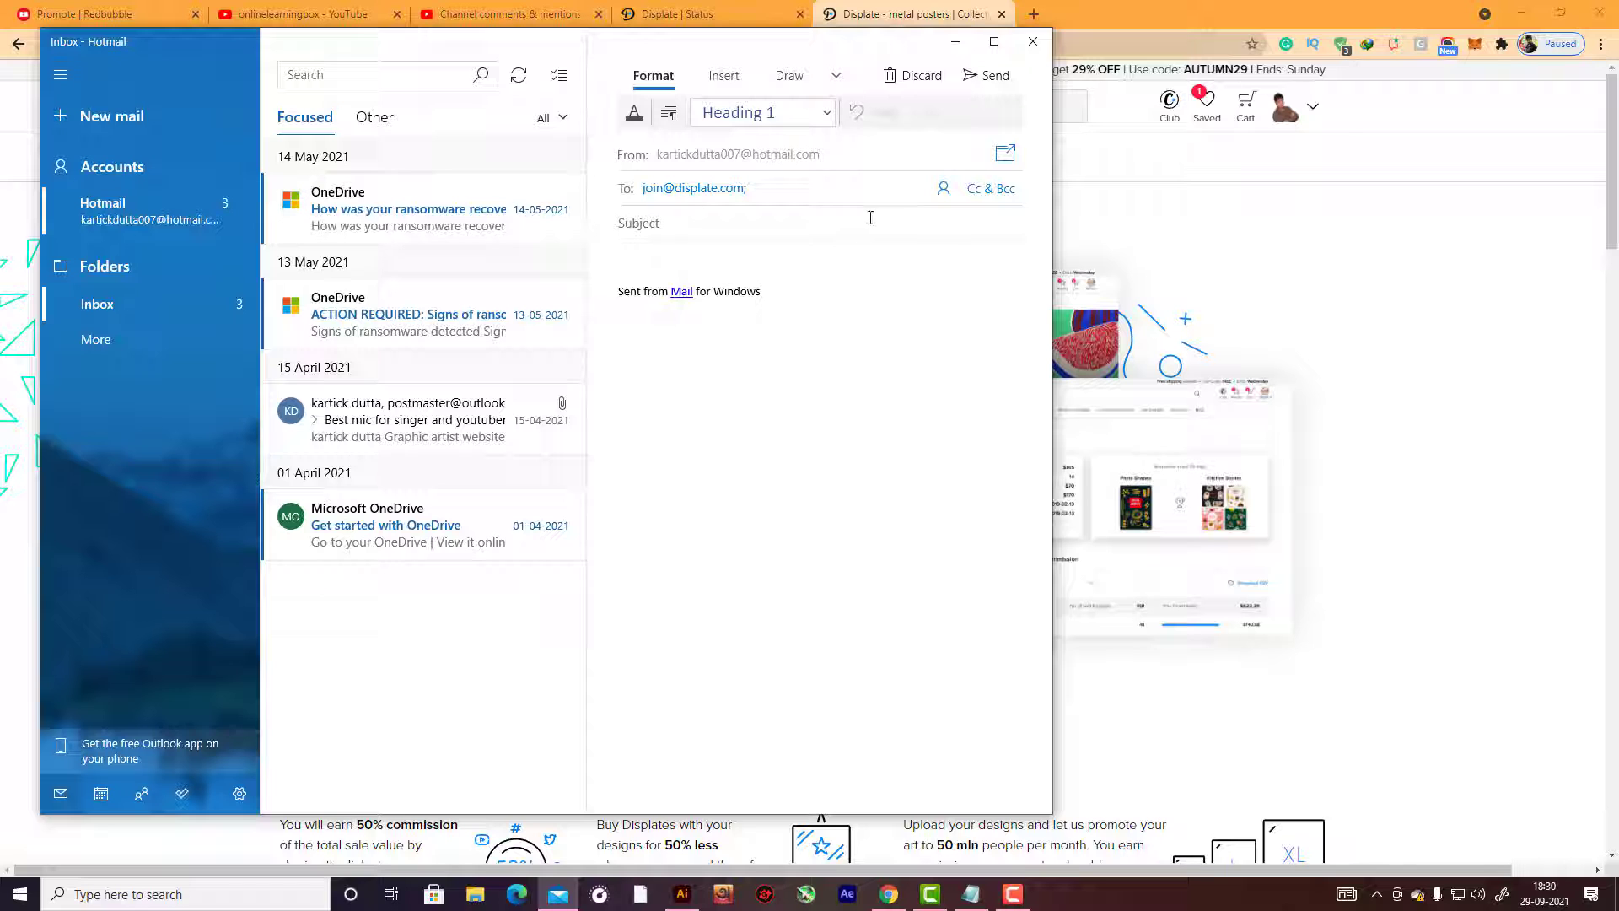
Close the e-mail draft, then reopen and close another, returning to the Open Shop page.
click(1034, 42)
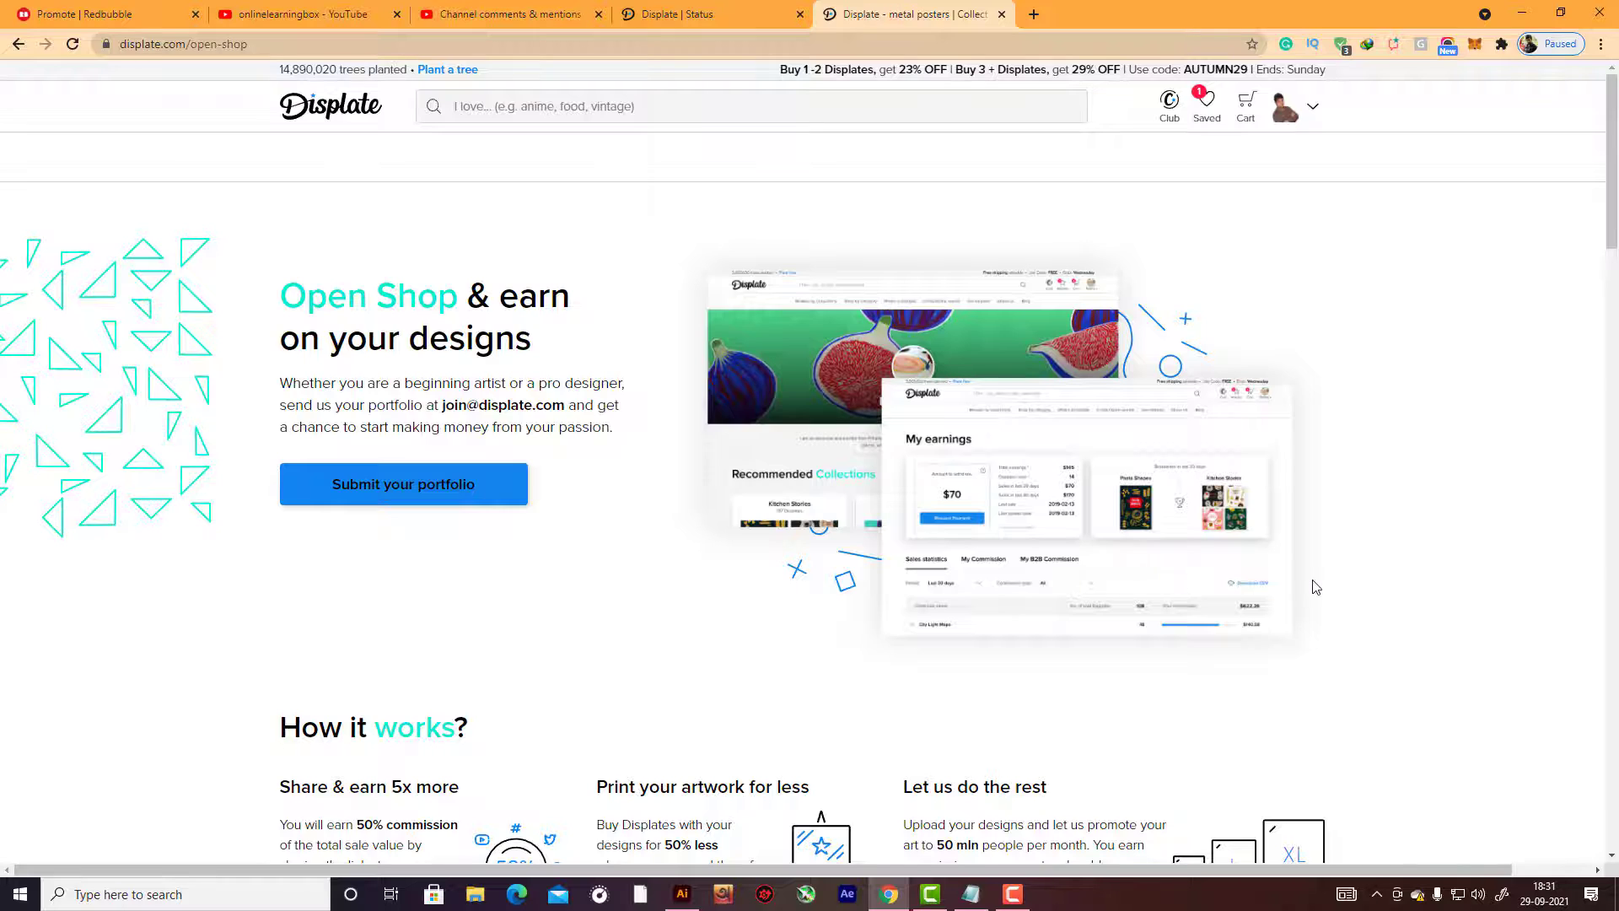
scroll(1317, 587, down, 7)
scroll(1317, 587, up, 5)
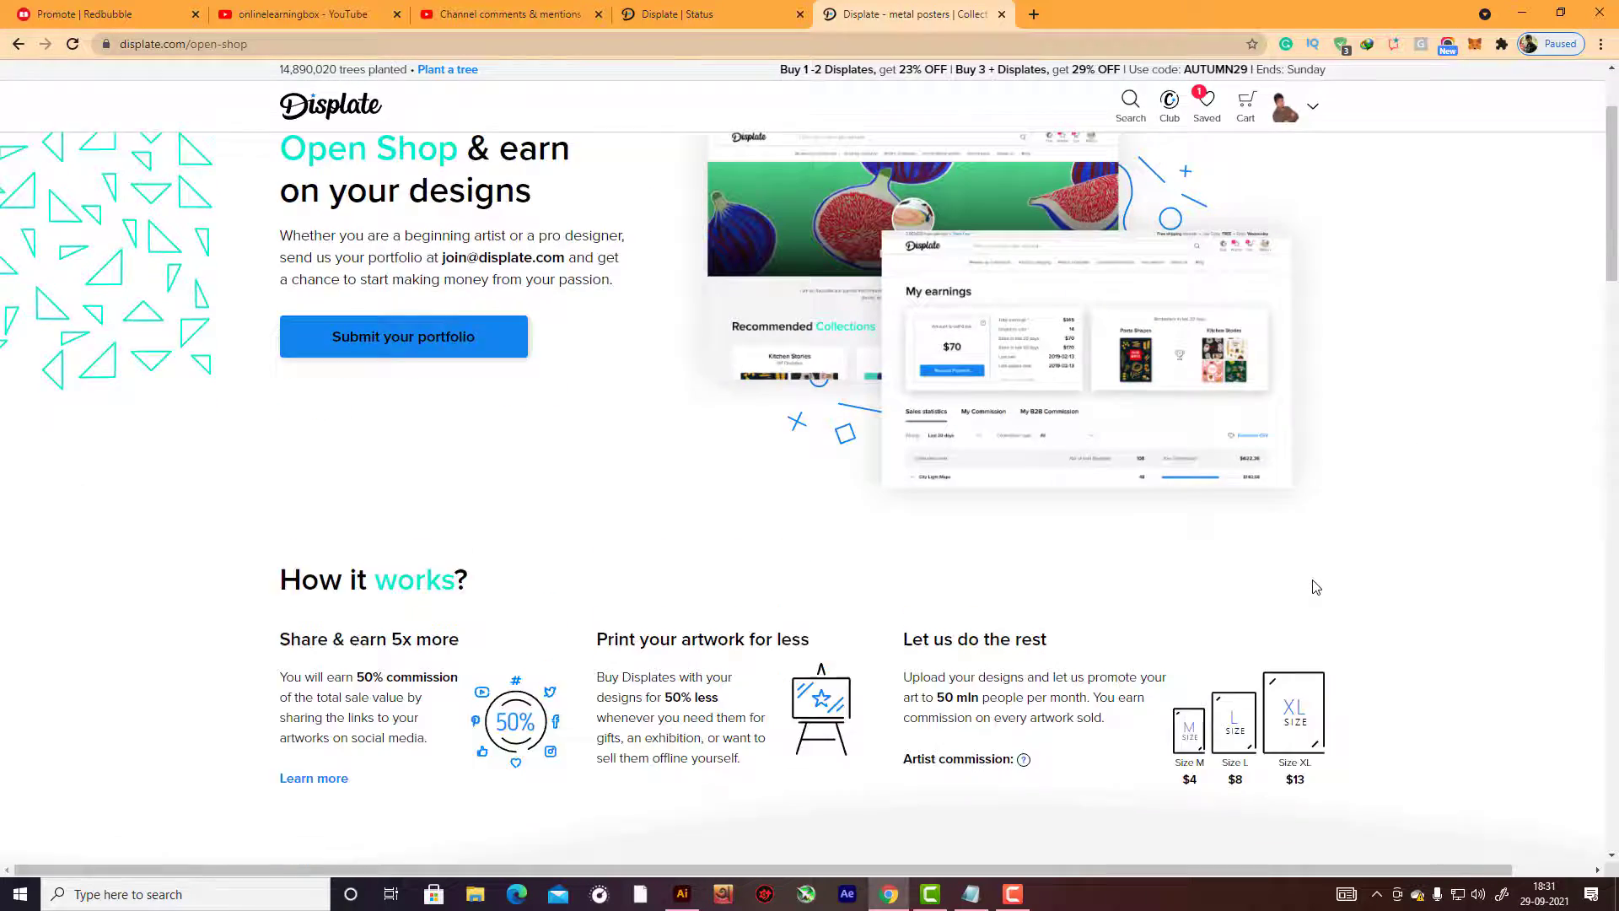
click(450, 479)
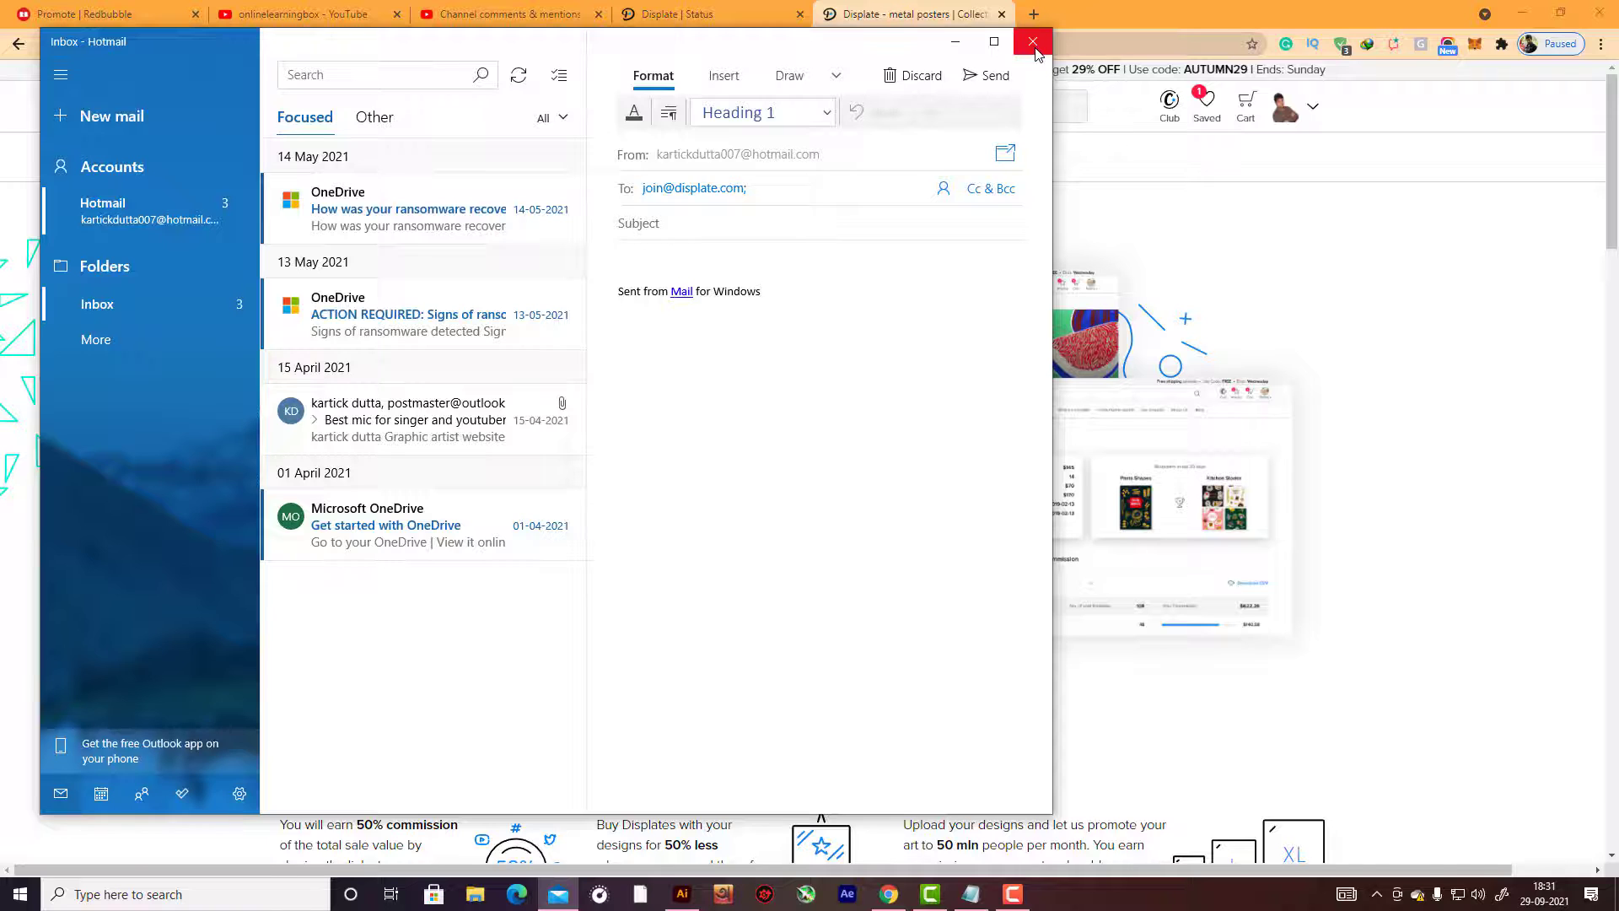
click(1033, 39)
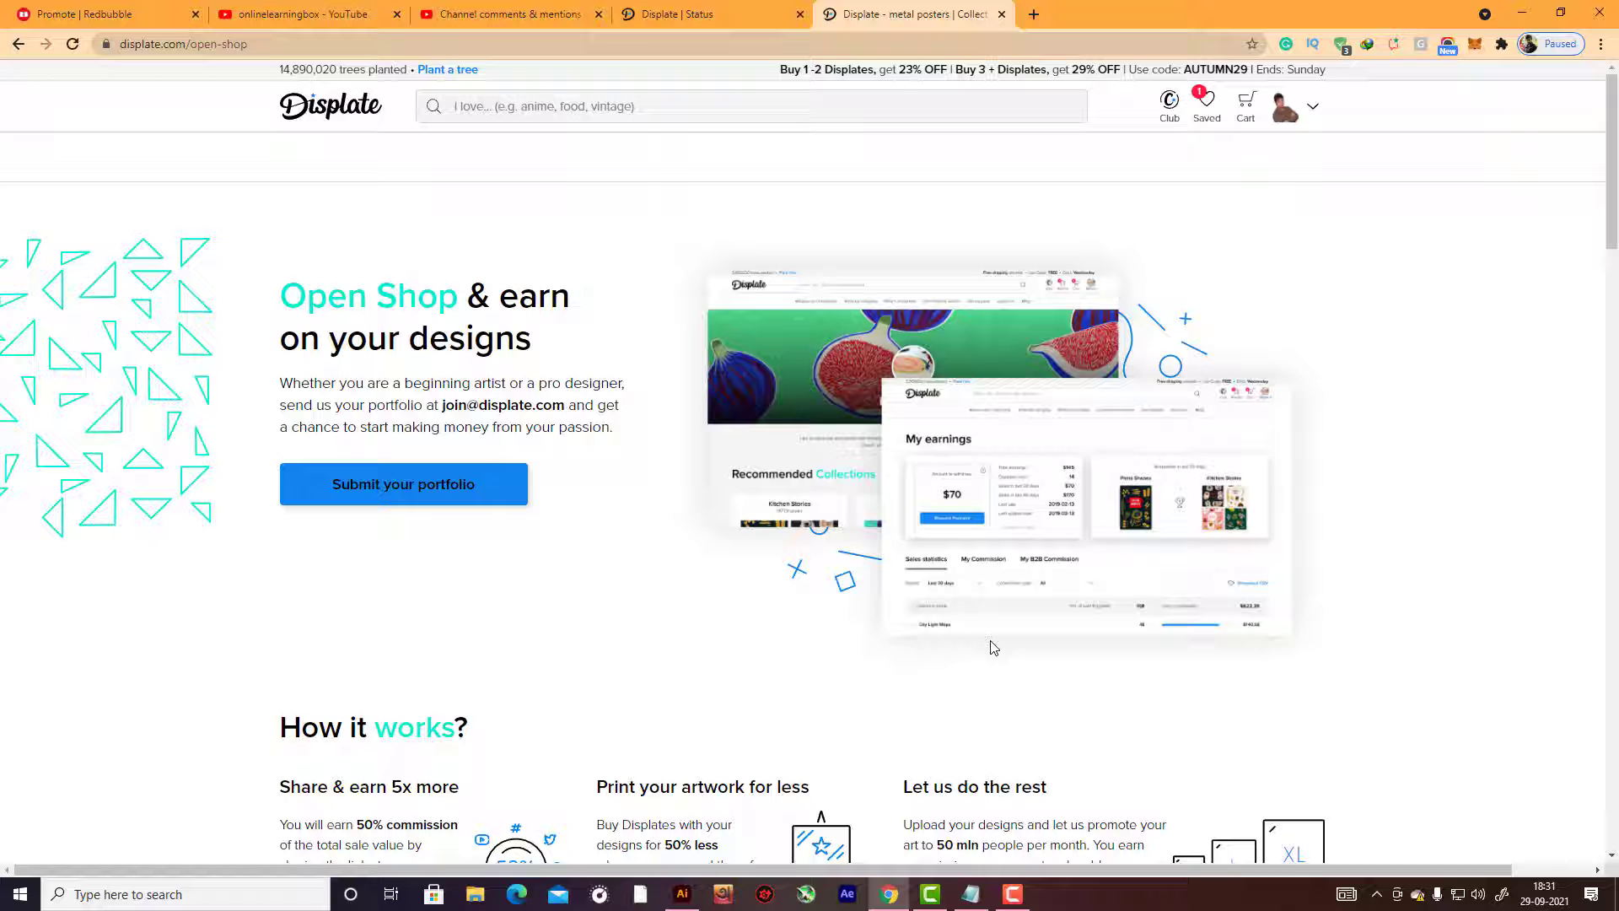
Scroll through the Open Shop & earn on your designs page and back up.
scroll(958, 661, down, 6)
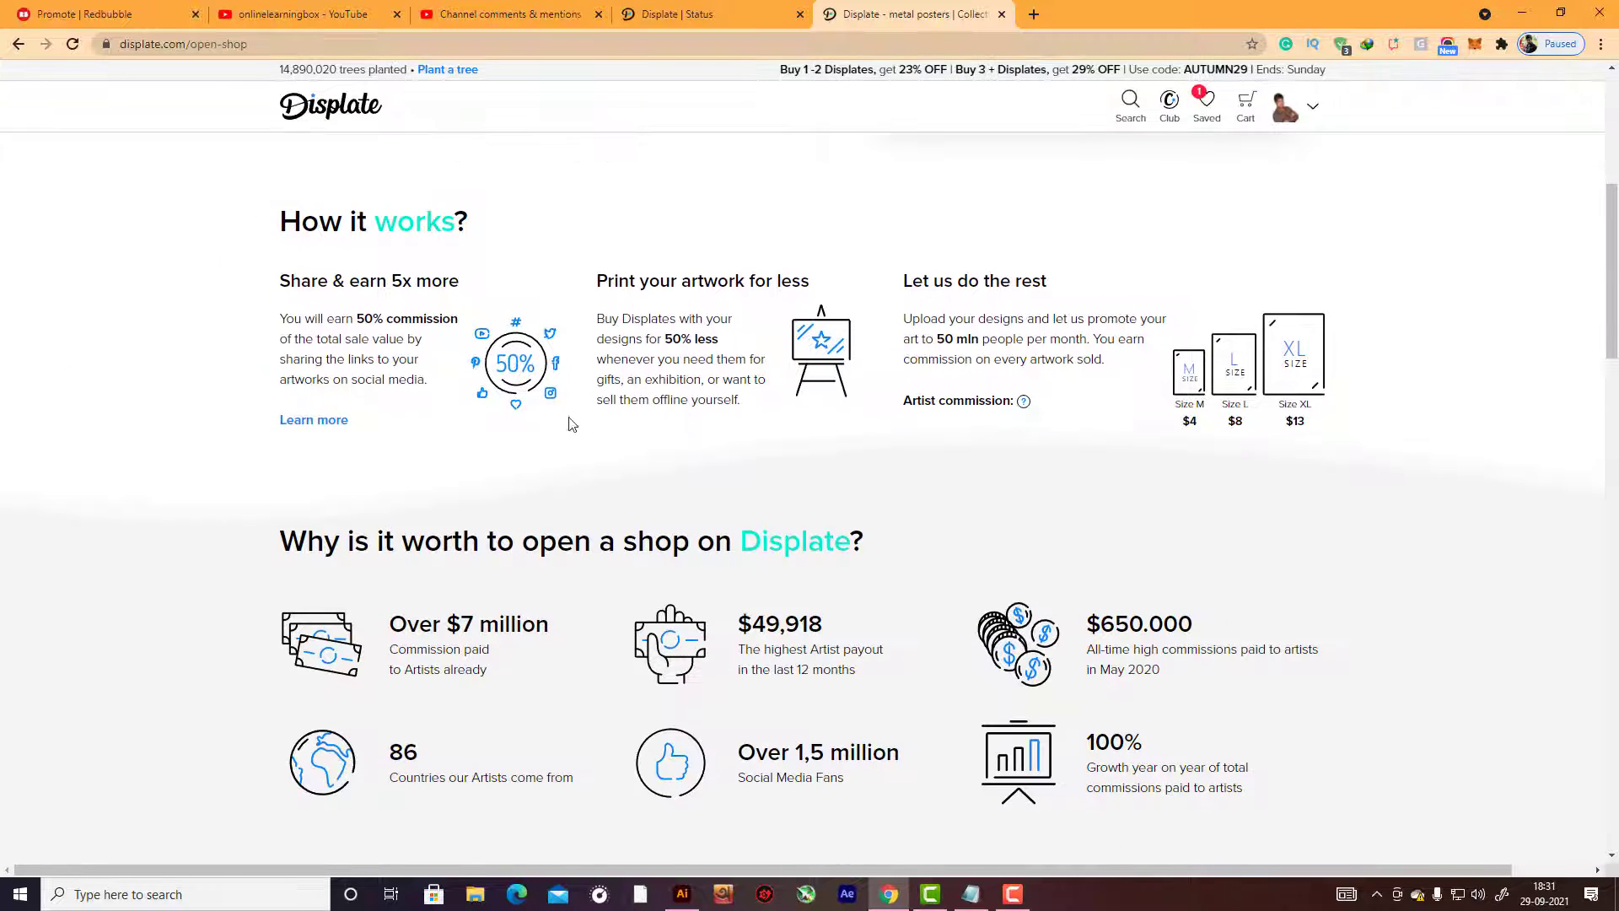
scroll(1143, 553, down, 6)
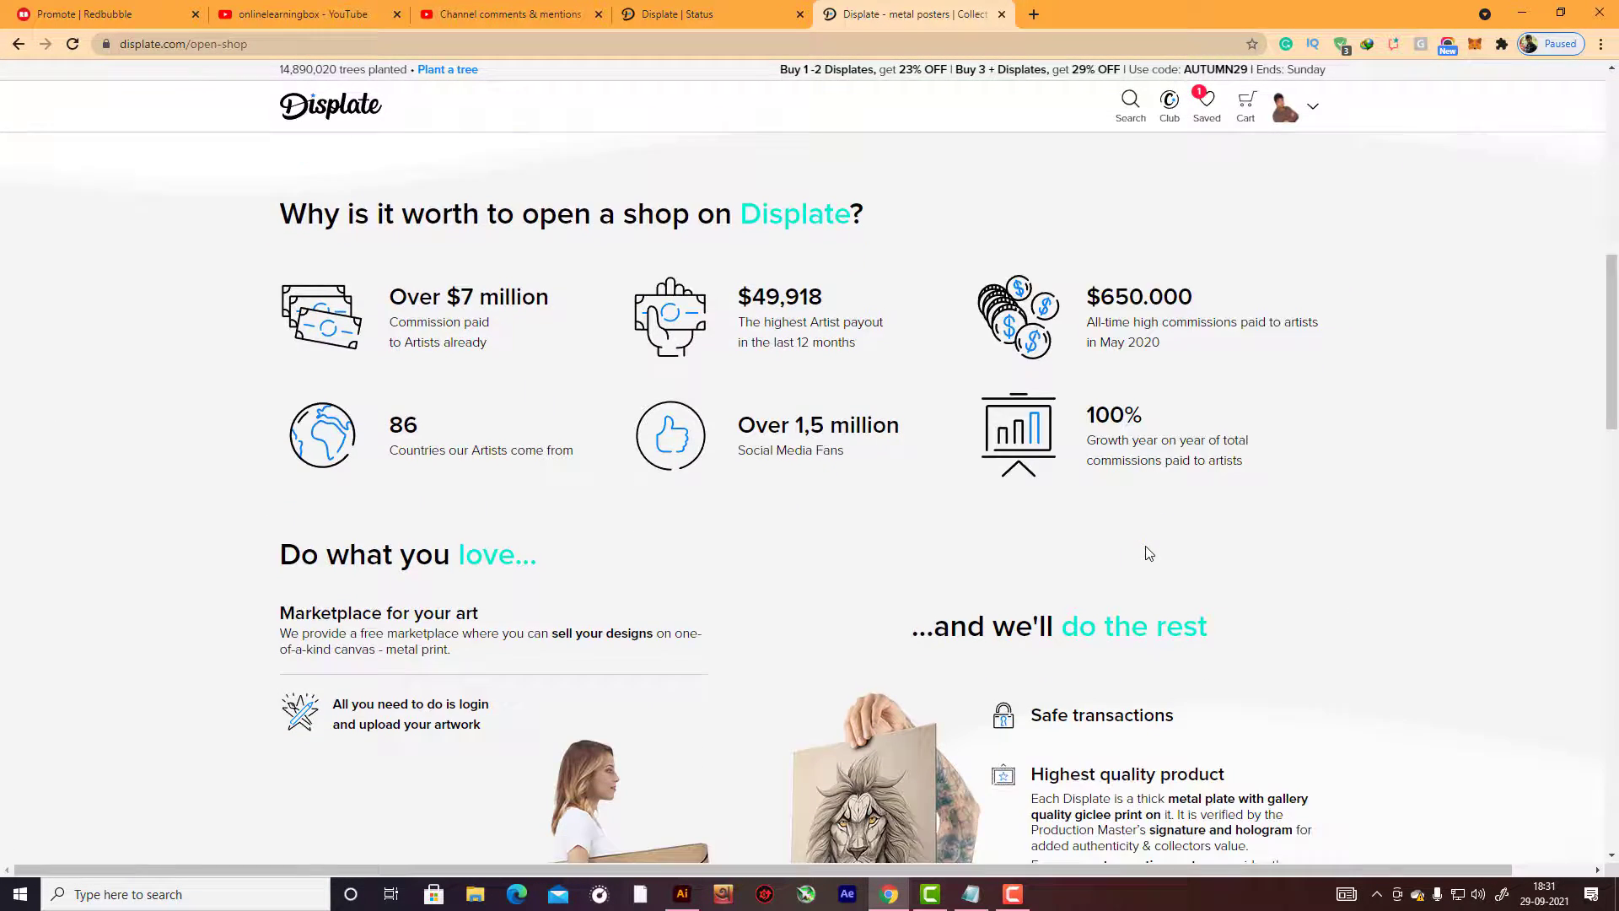
scroll(1142, 542, down, 4)
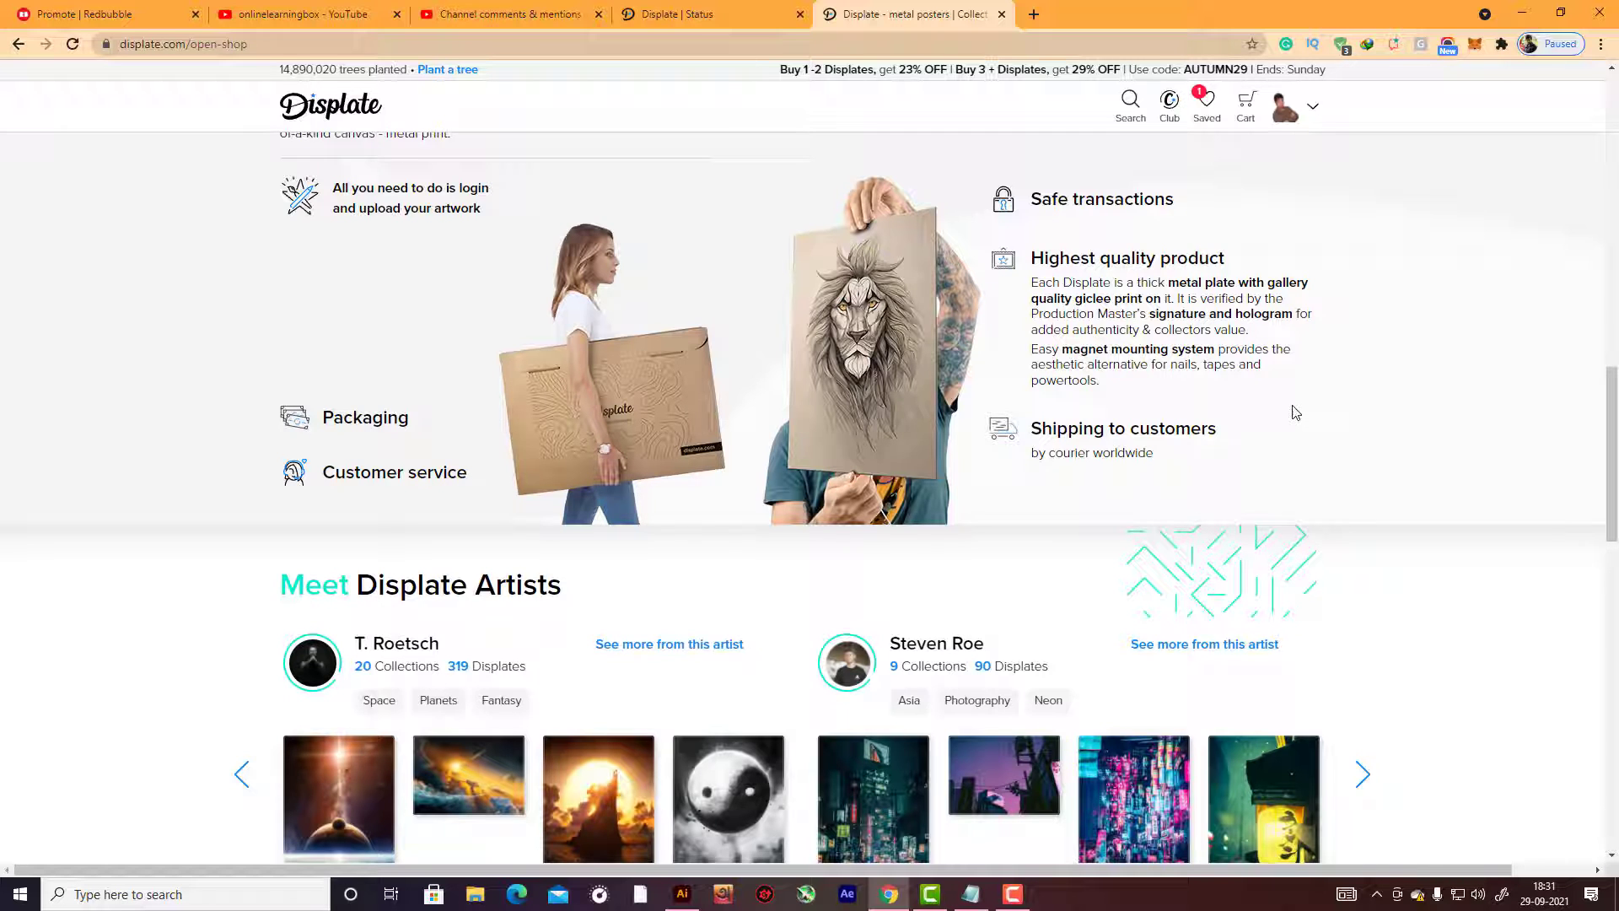
scroll(1296, 412, down, 5)
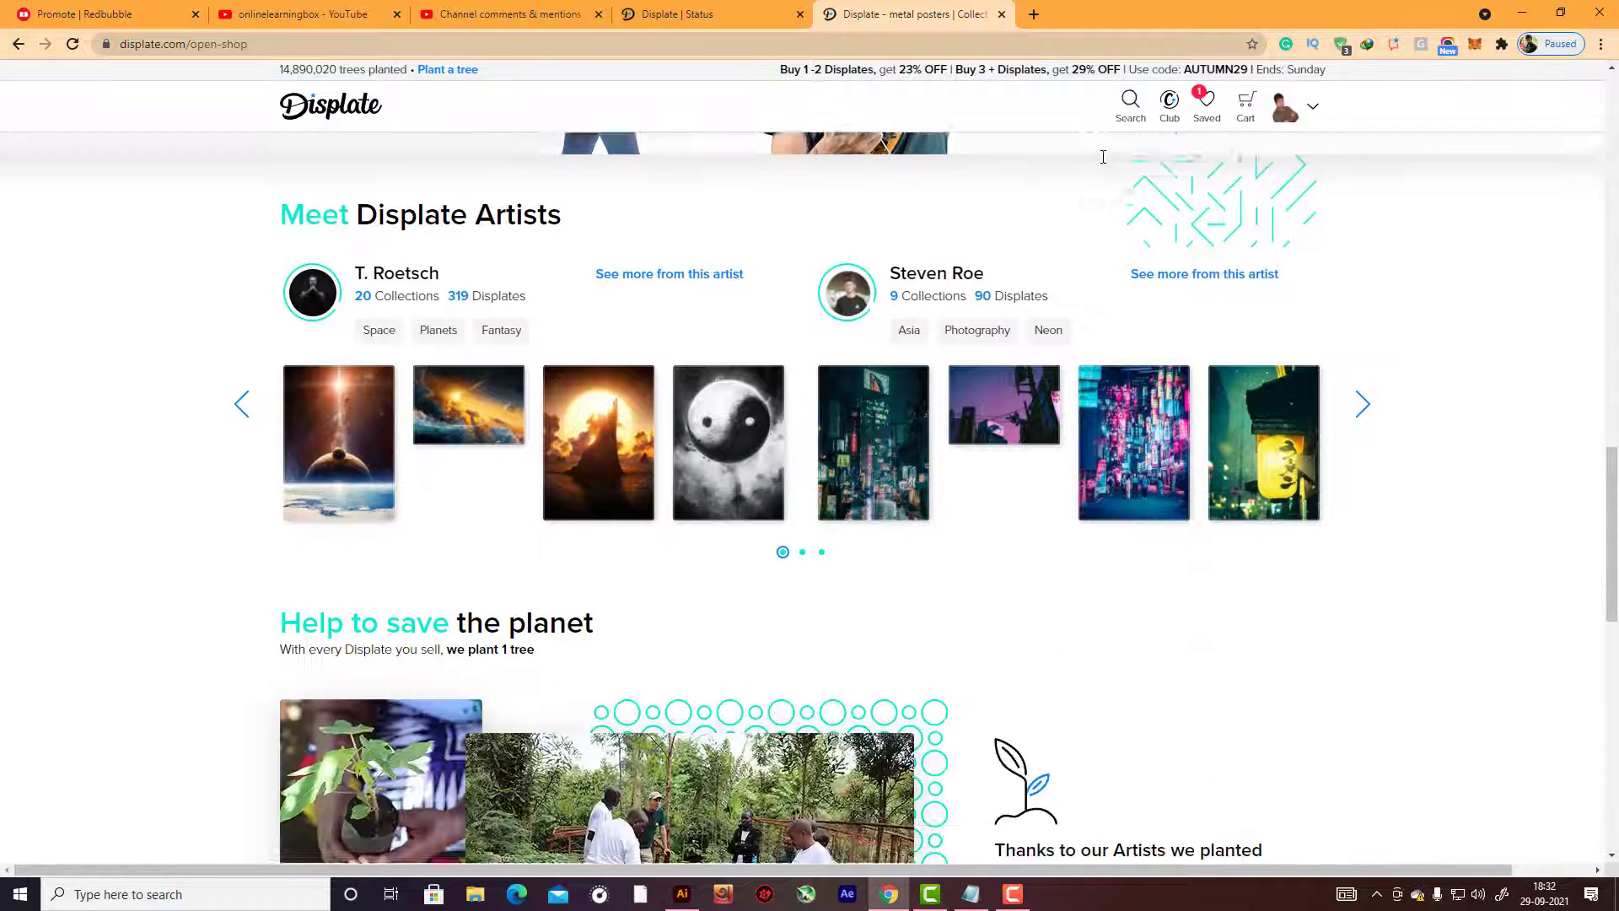
scroll(1240, 328, up, 5)
scroll(1249, 330, up, 15)
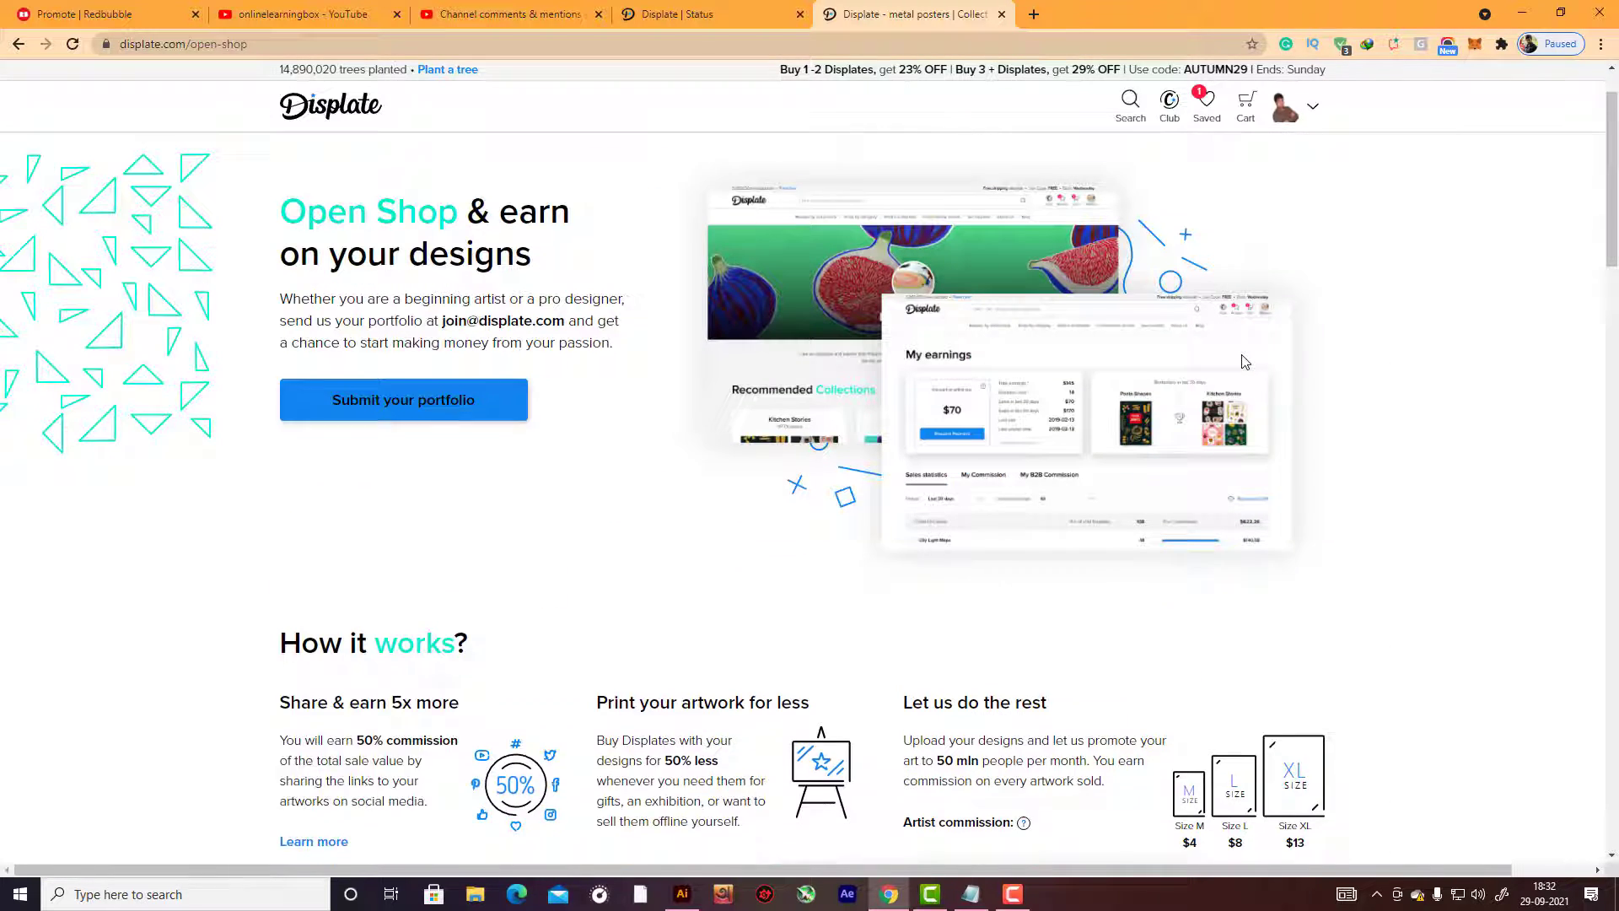
Open My Profile to view the dashboard with $44.48 commission and Upload new artwork.
mouse_move(1324, 100)
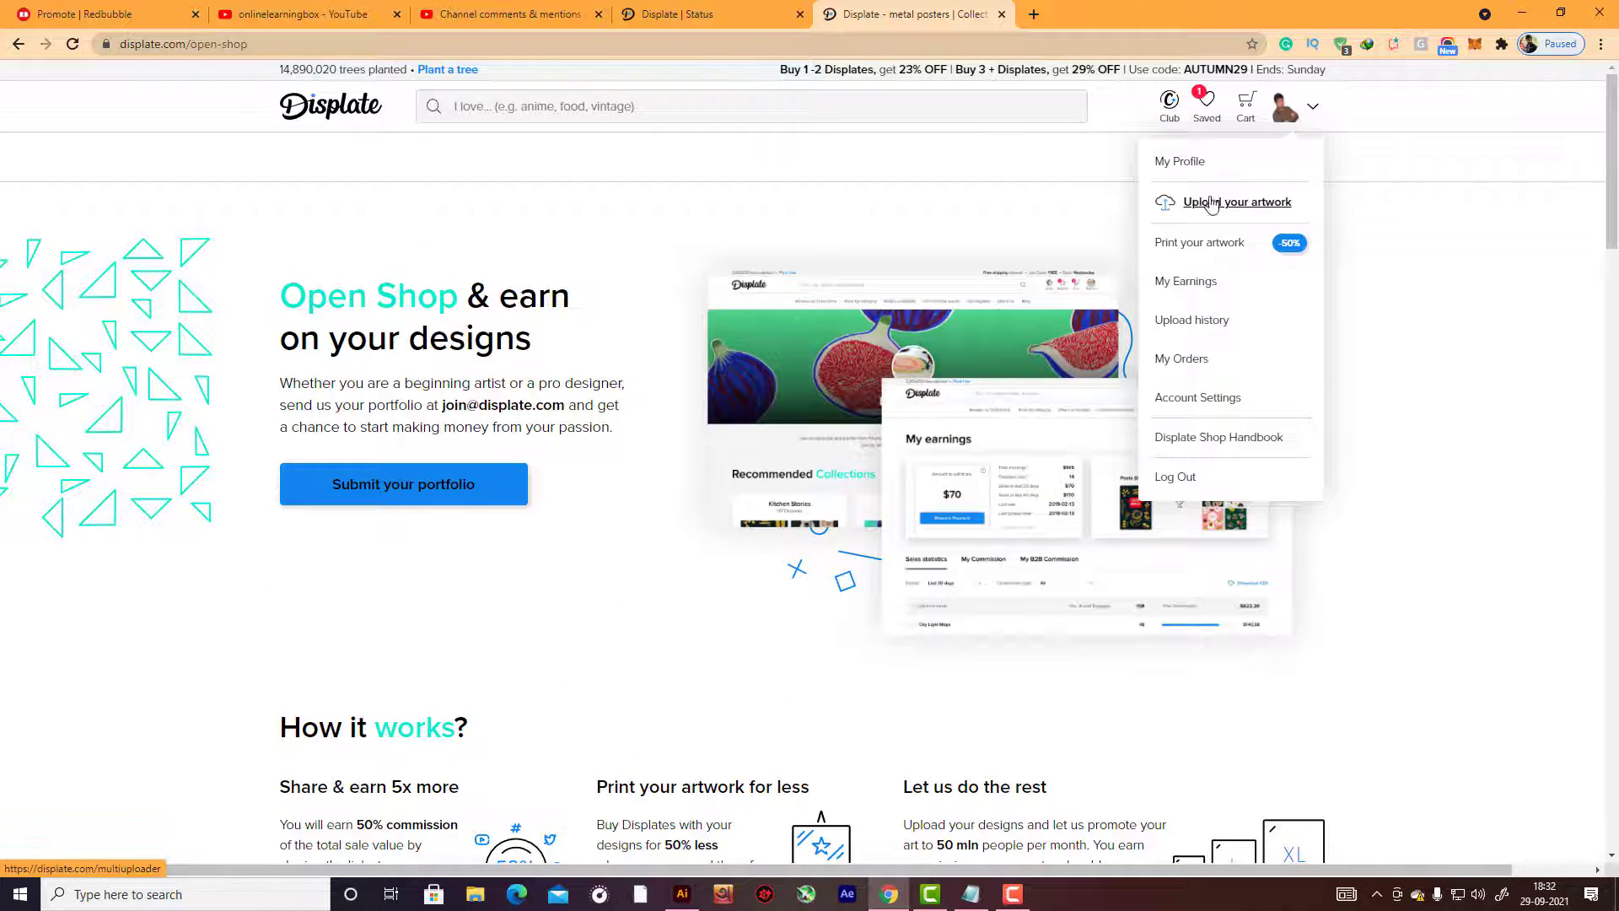
click(1188, 171)
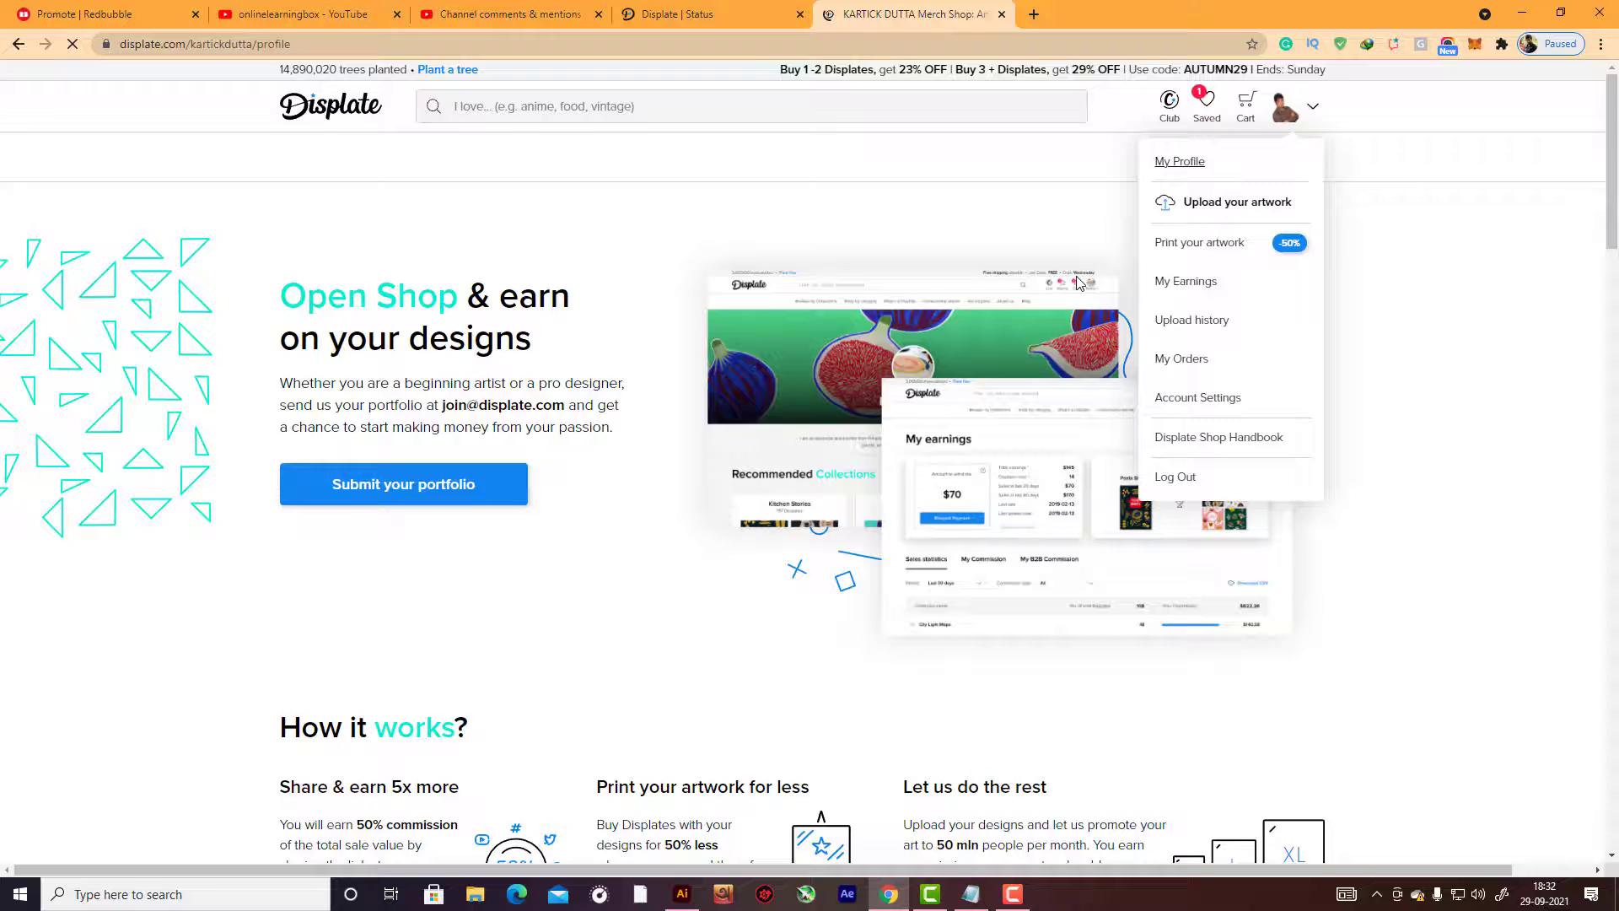
scroll(921, 319, down, 6)
scroll(921, 318, down, 6)
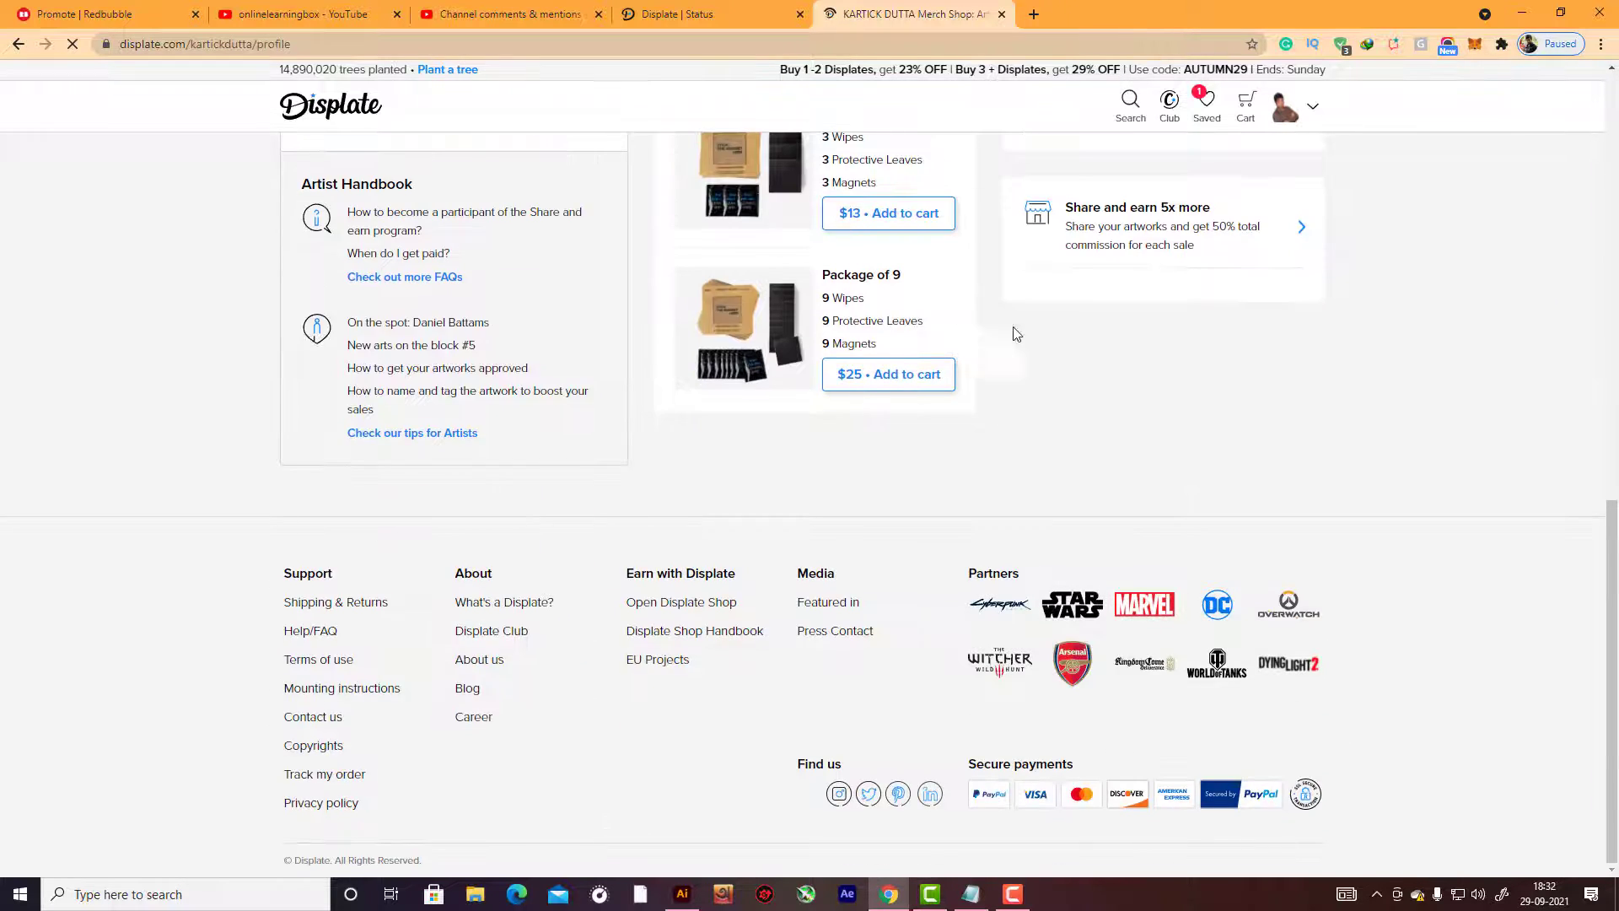
scroll(1012, 332, up, 6)
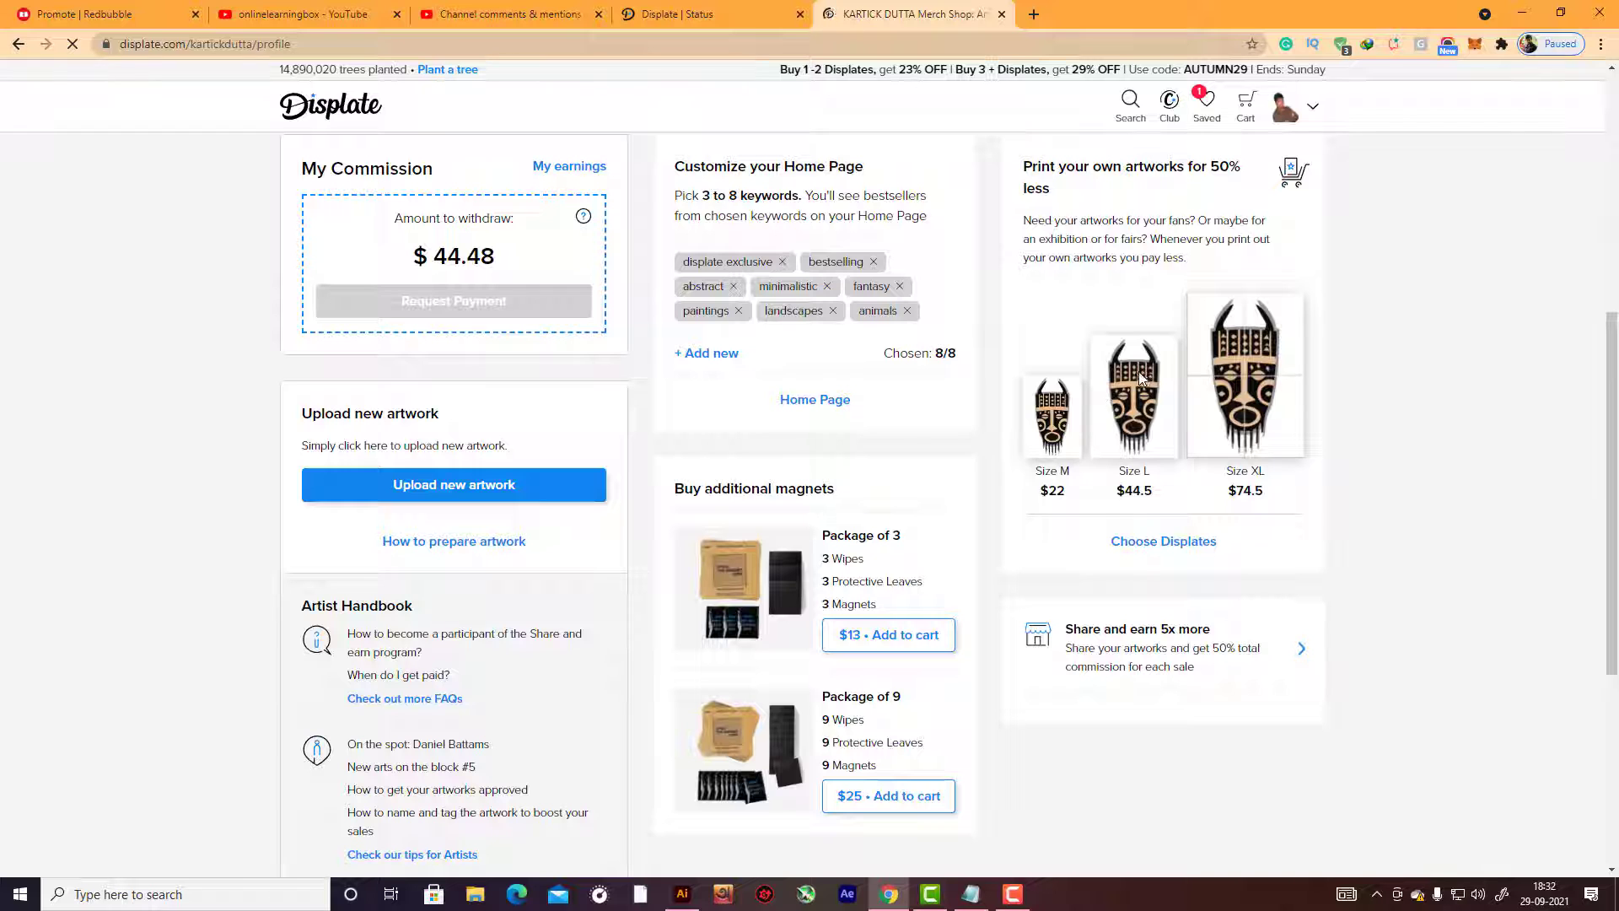
scroll(1144, 375, down, 4)
scroll(1144, 375, down, 1)
mouse_move(1298, 114)
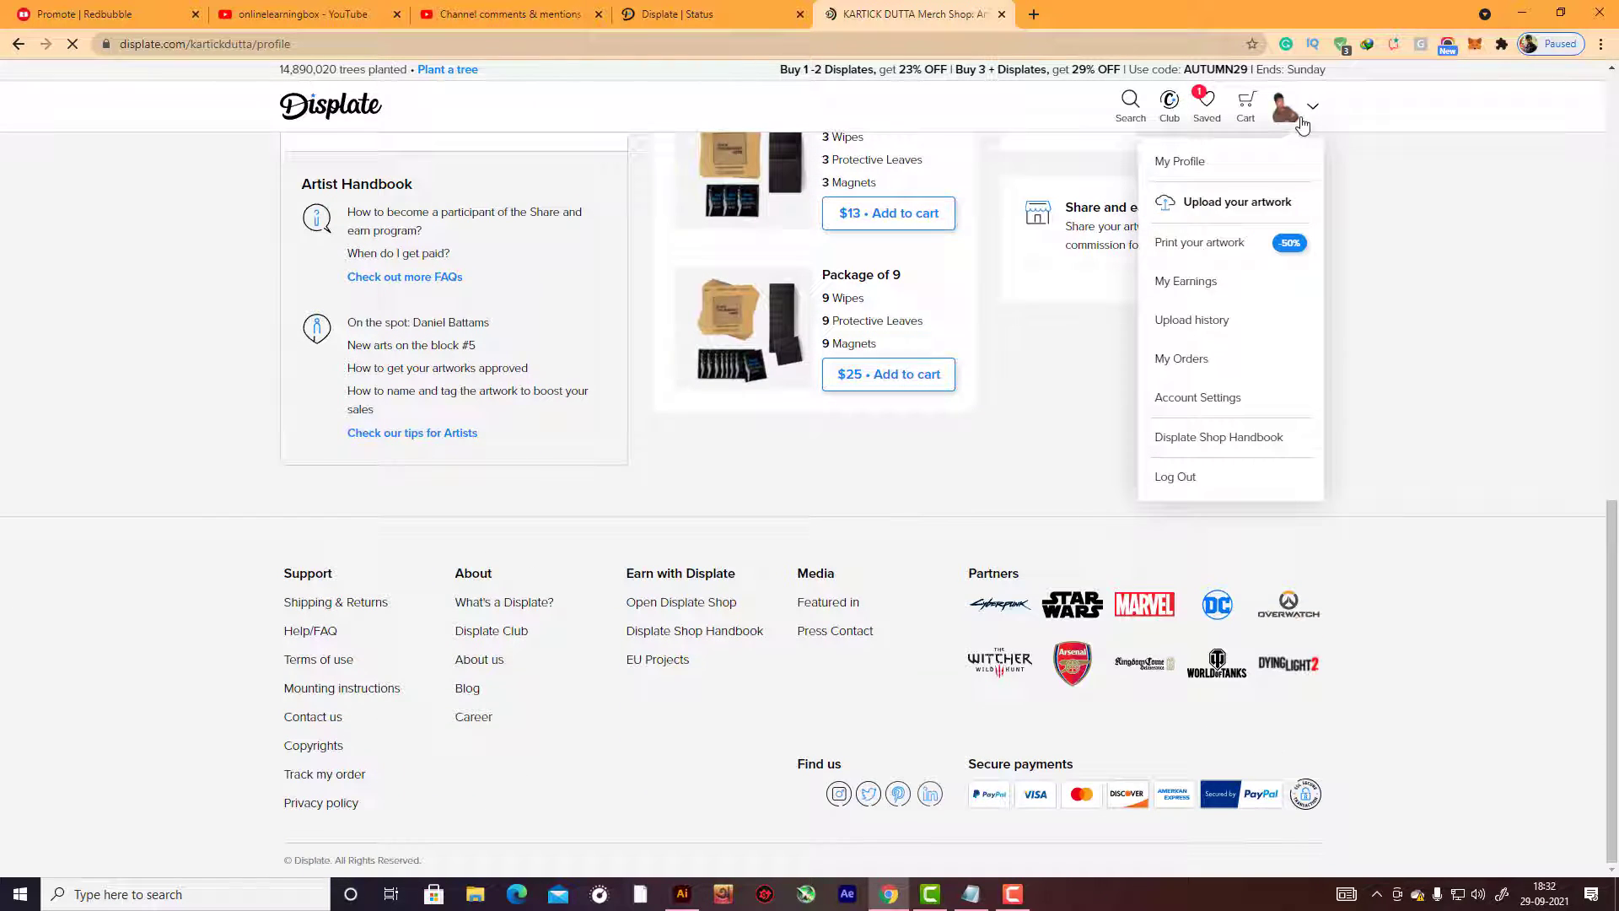
Open the Rafael Nadal portrait product and cycle its images, ending on the living-room view.
click(1212, 326)
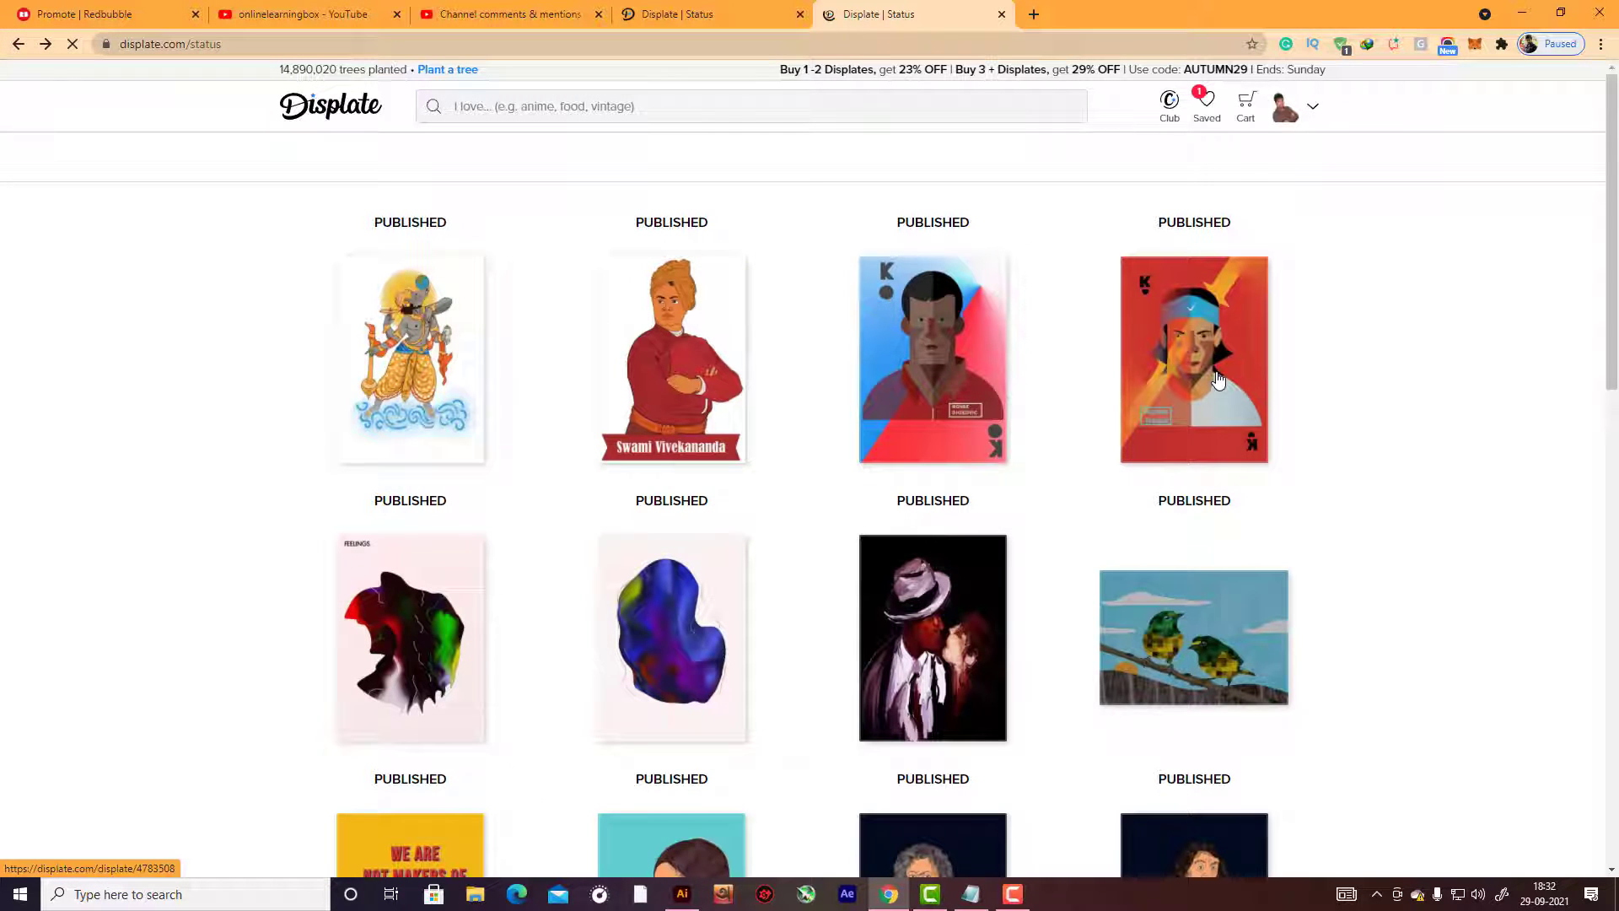
click(1218, 380)
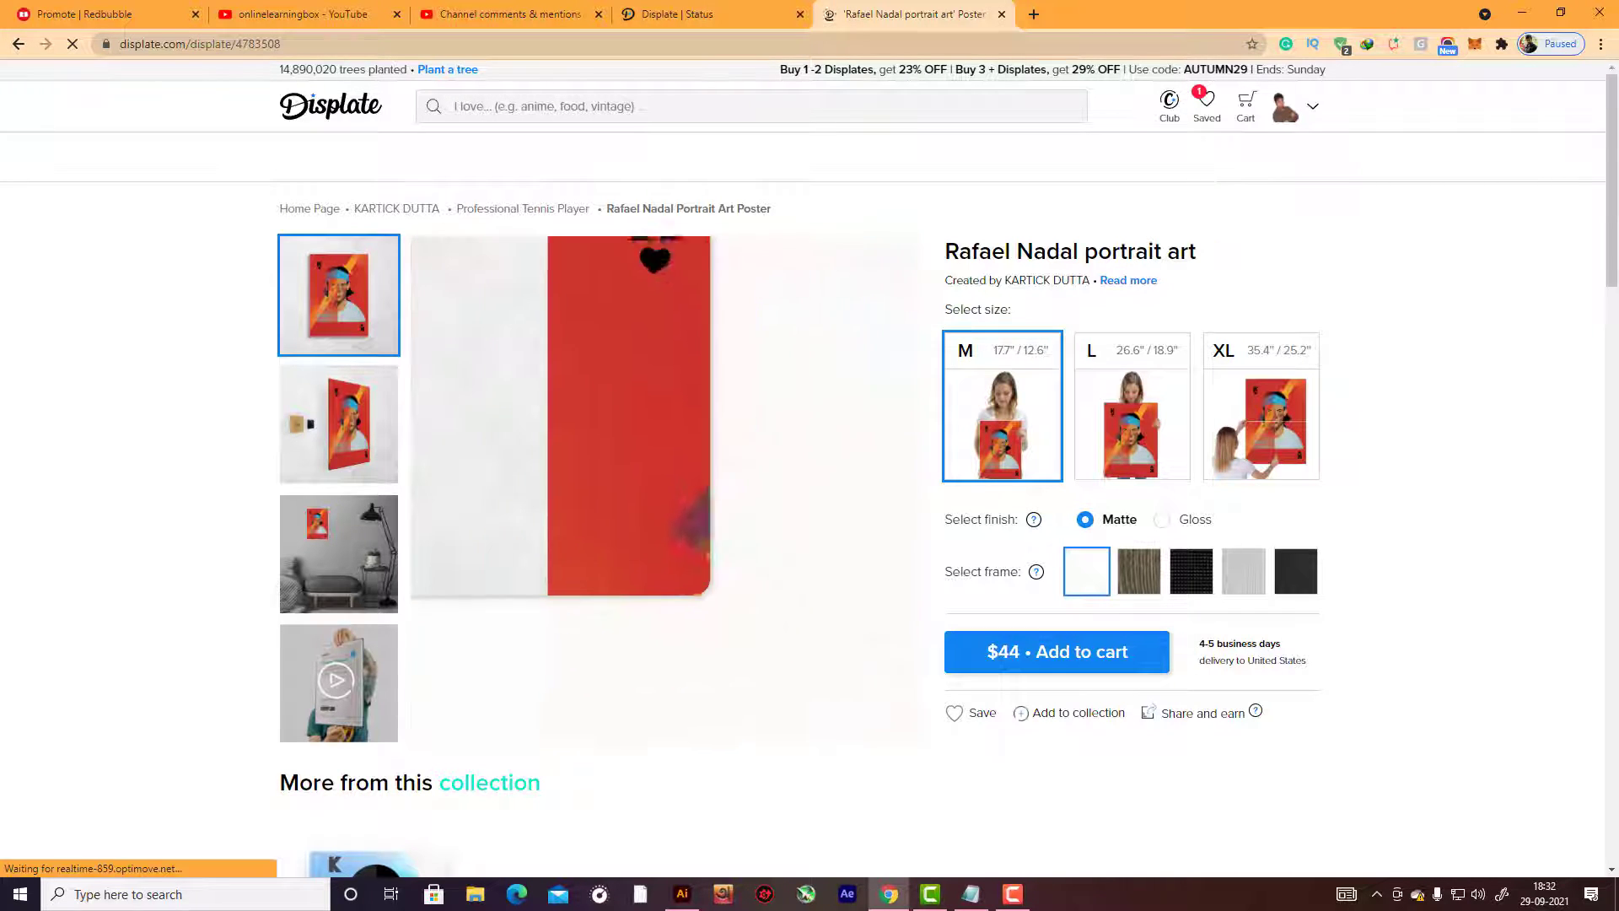
click(343, 440)
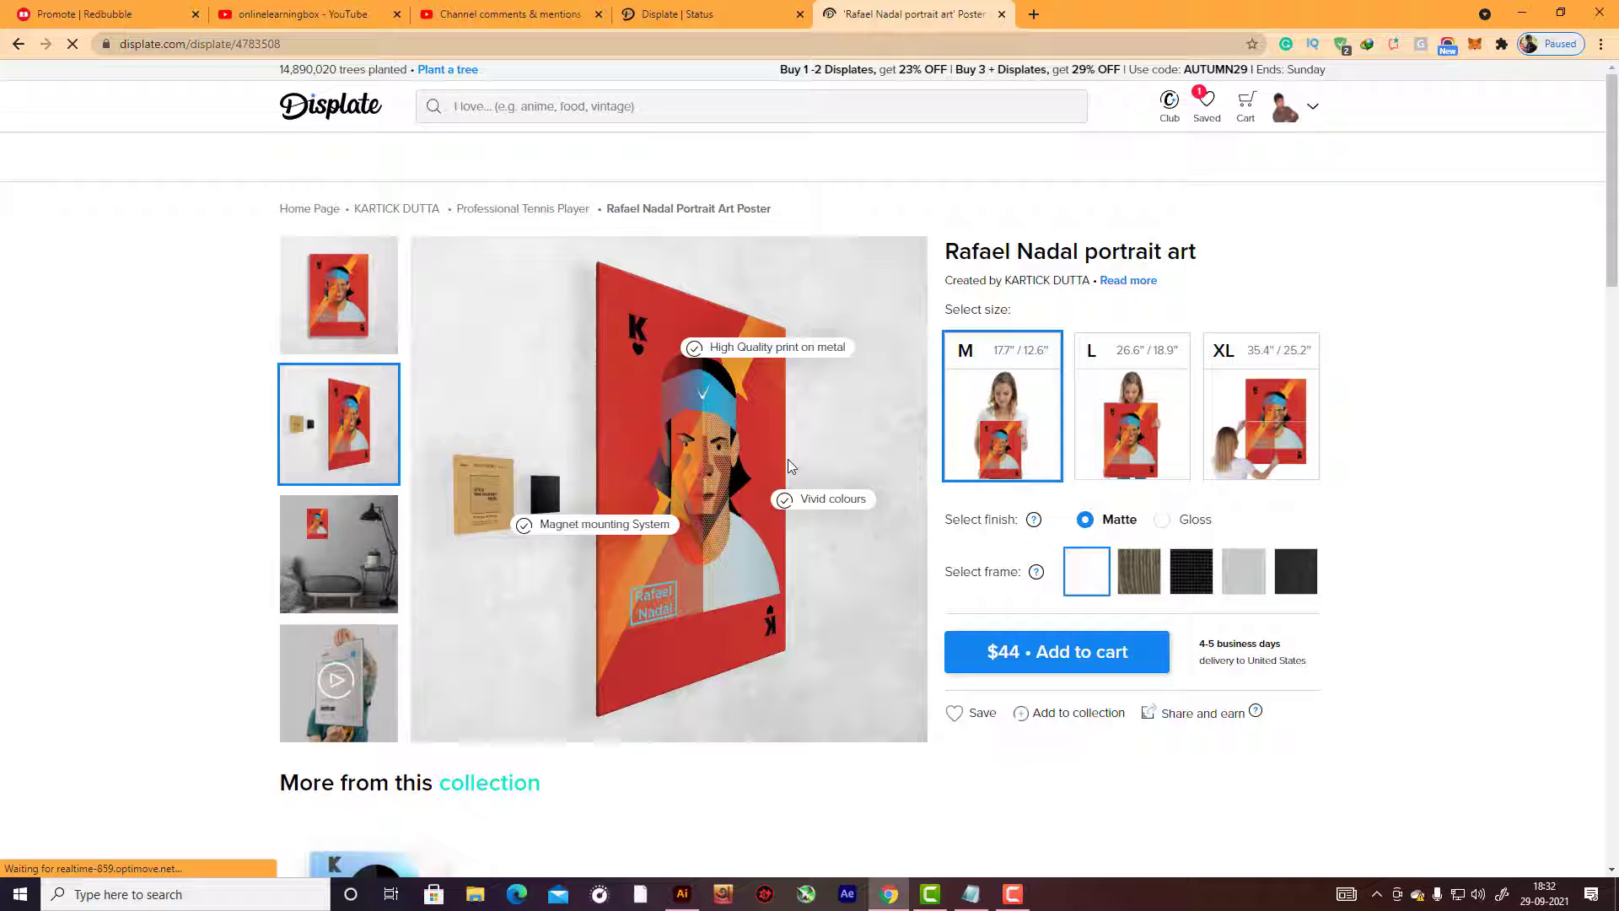
click(330, 567)
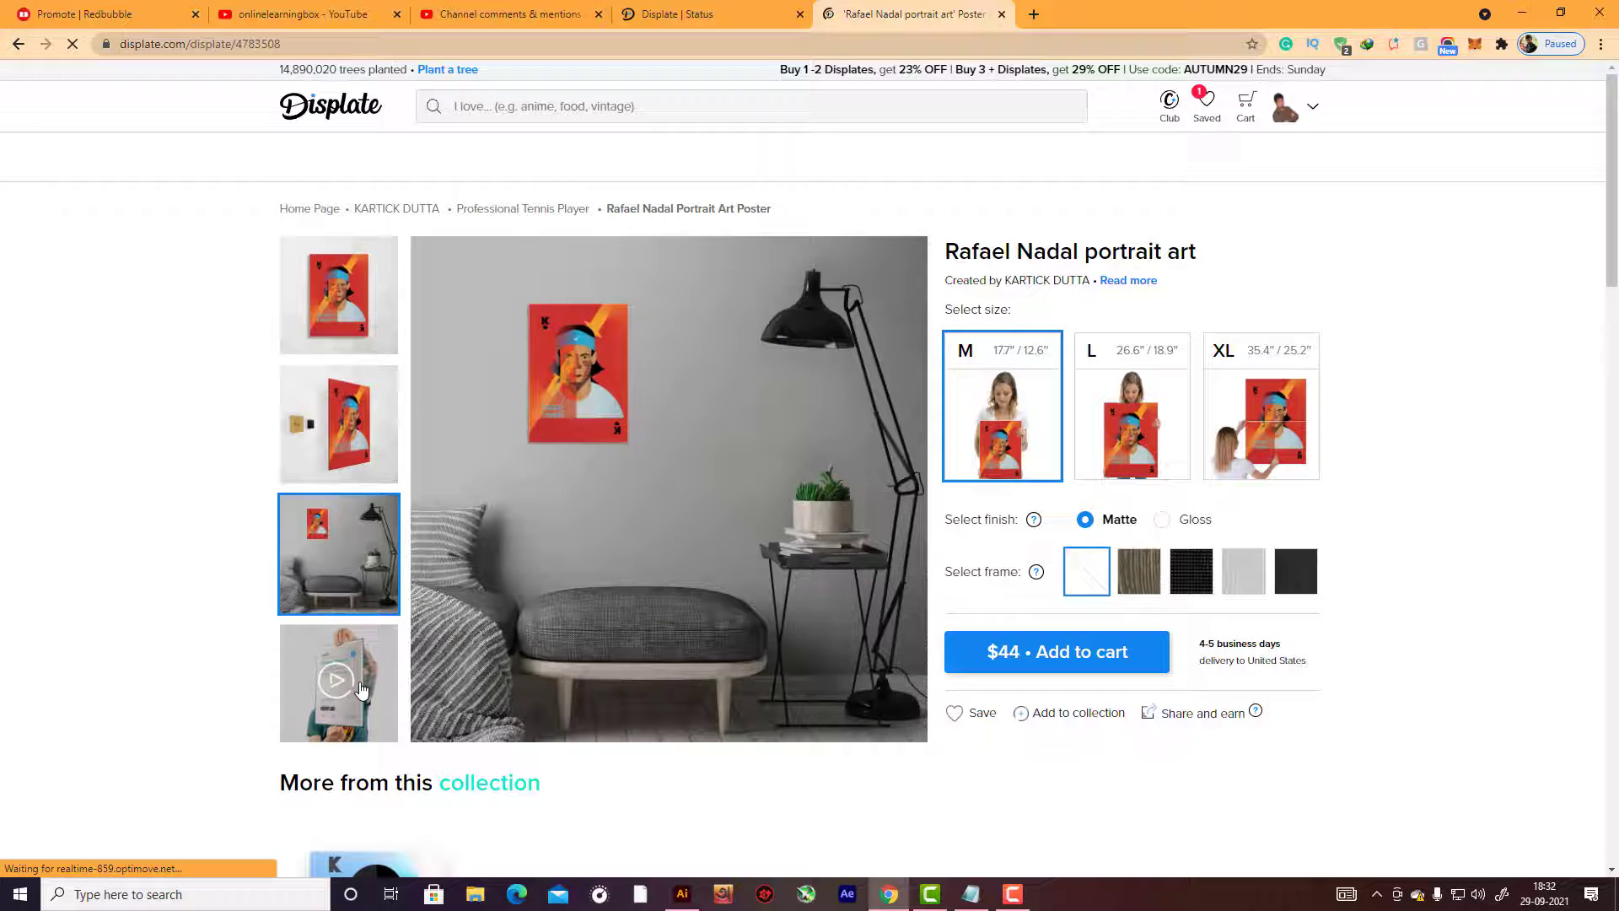
click(391, 670)
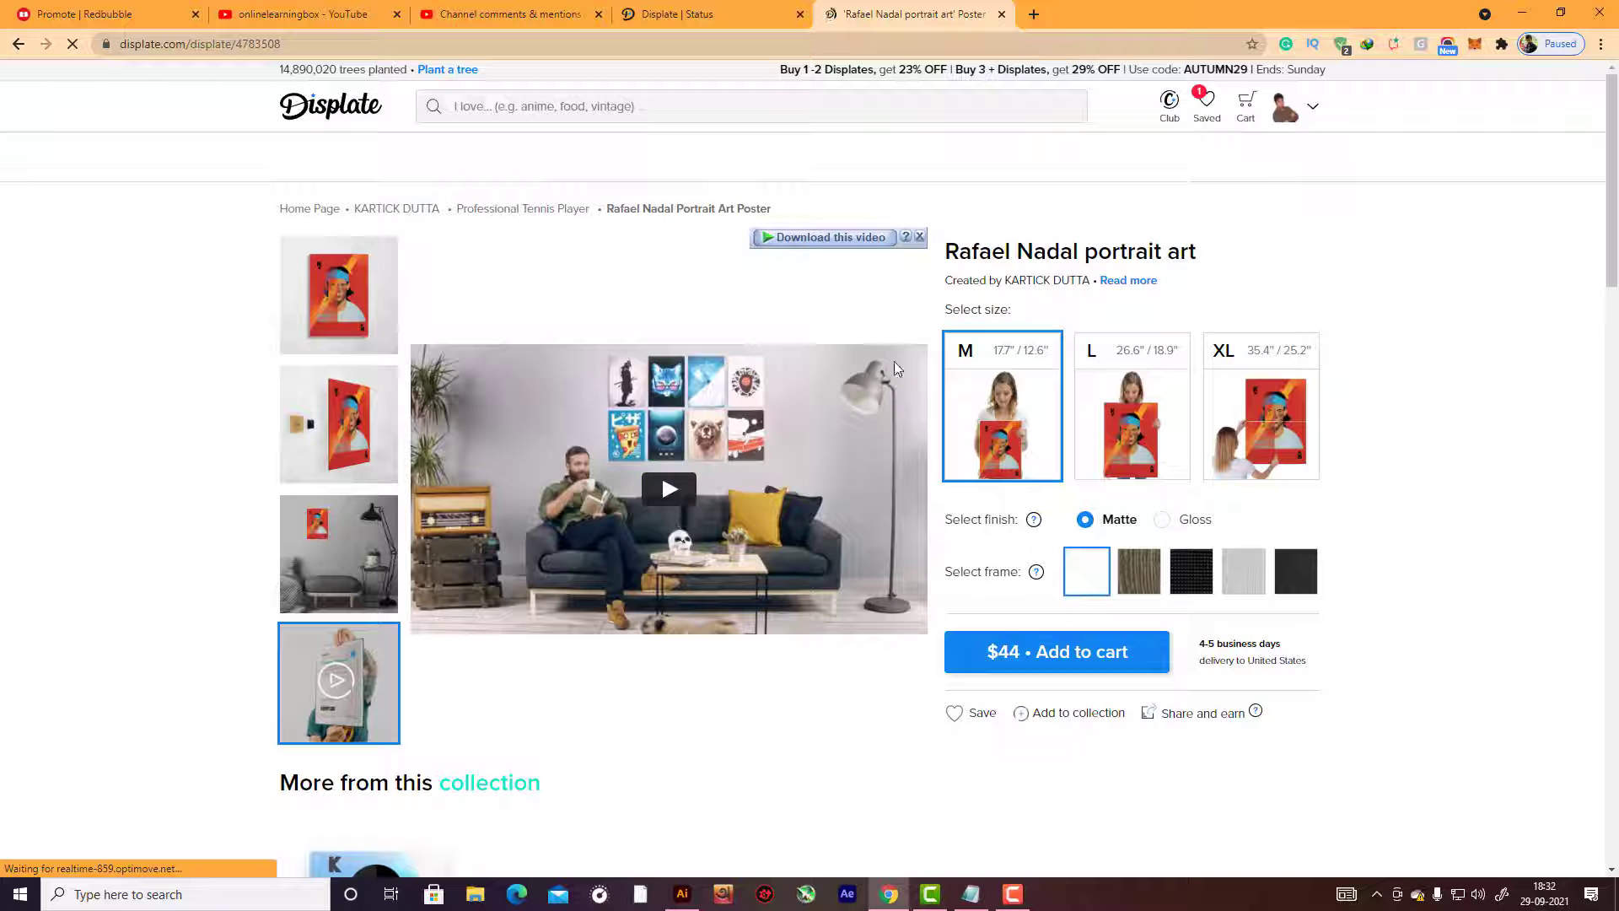
click(353, 312)
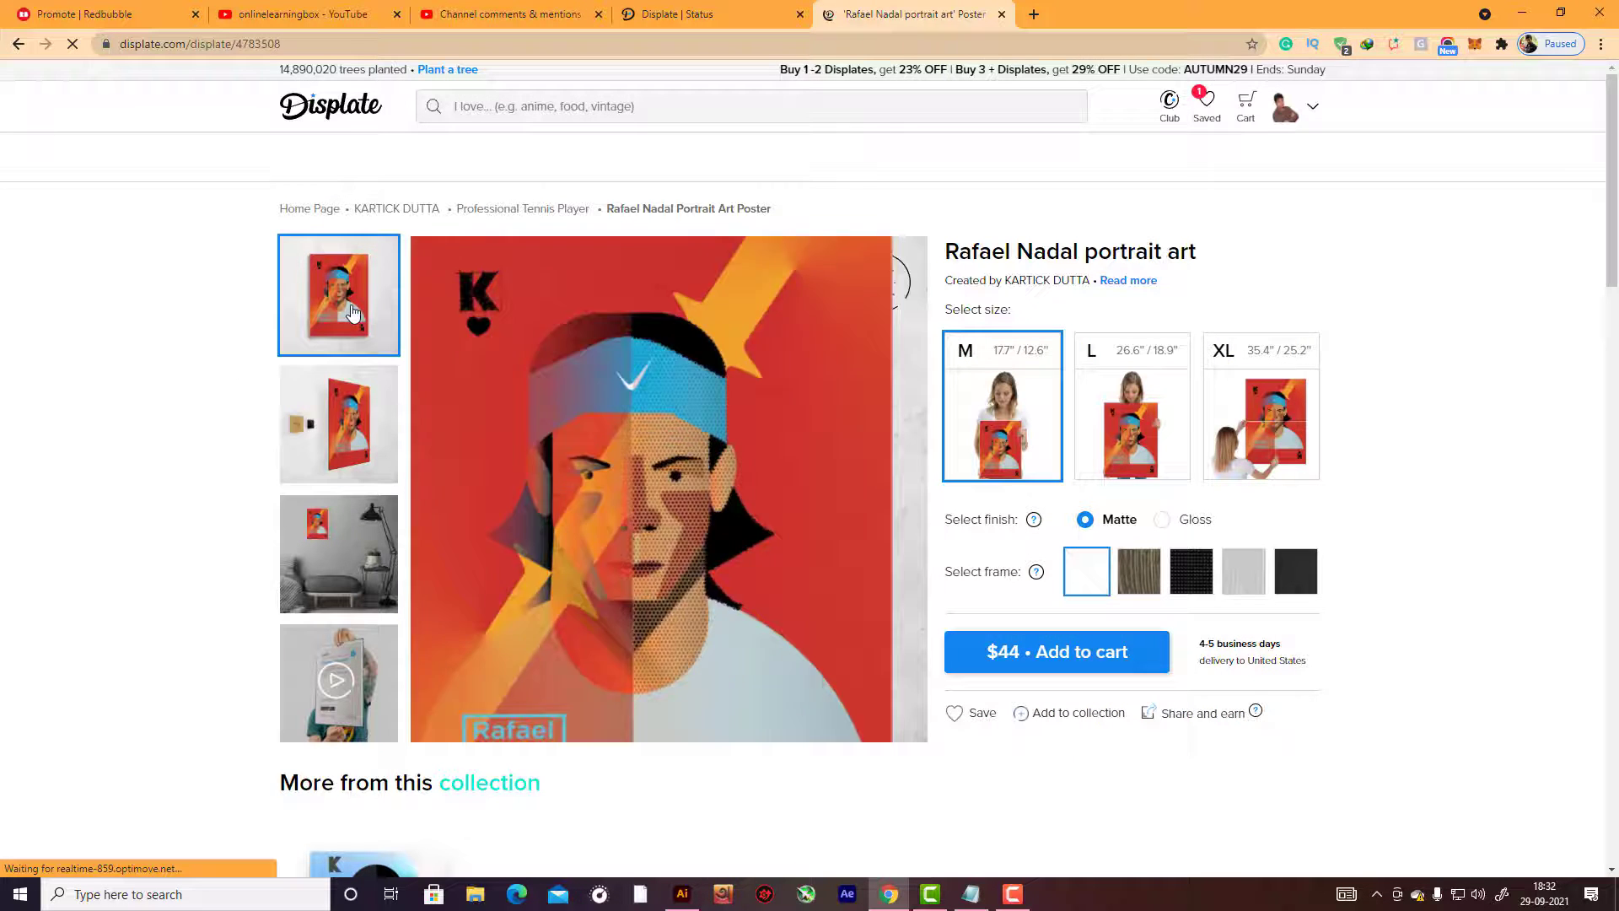
click(356, 437)
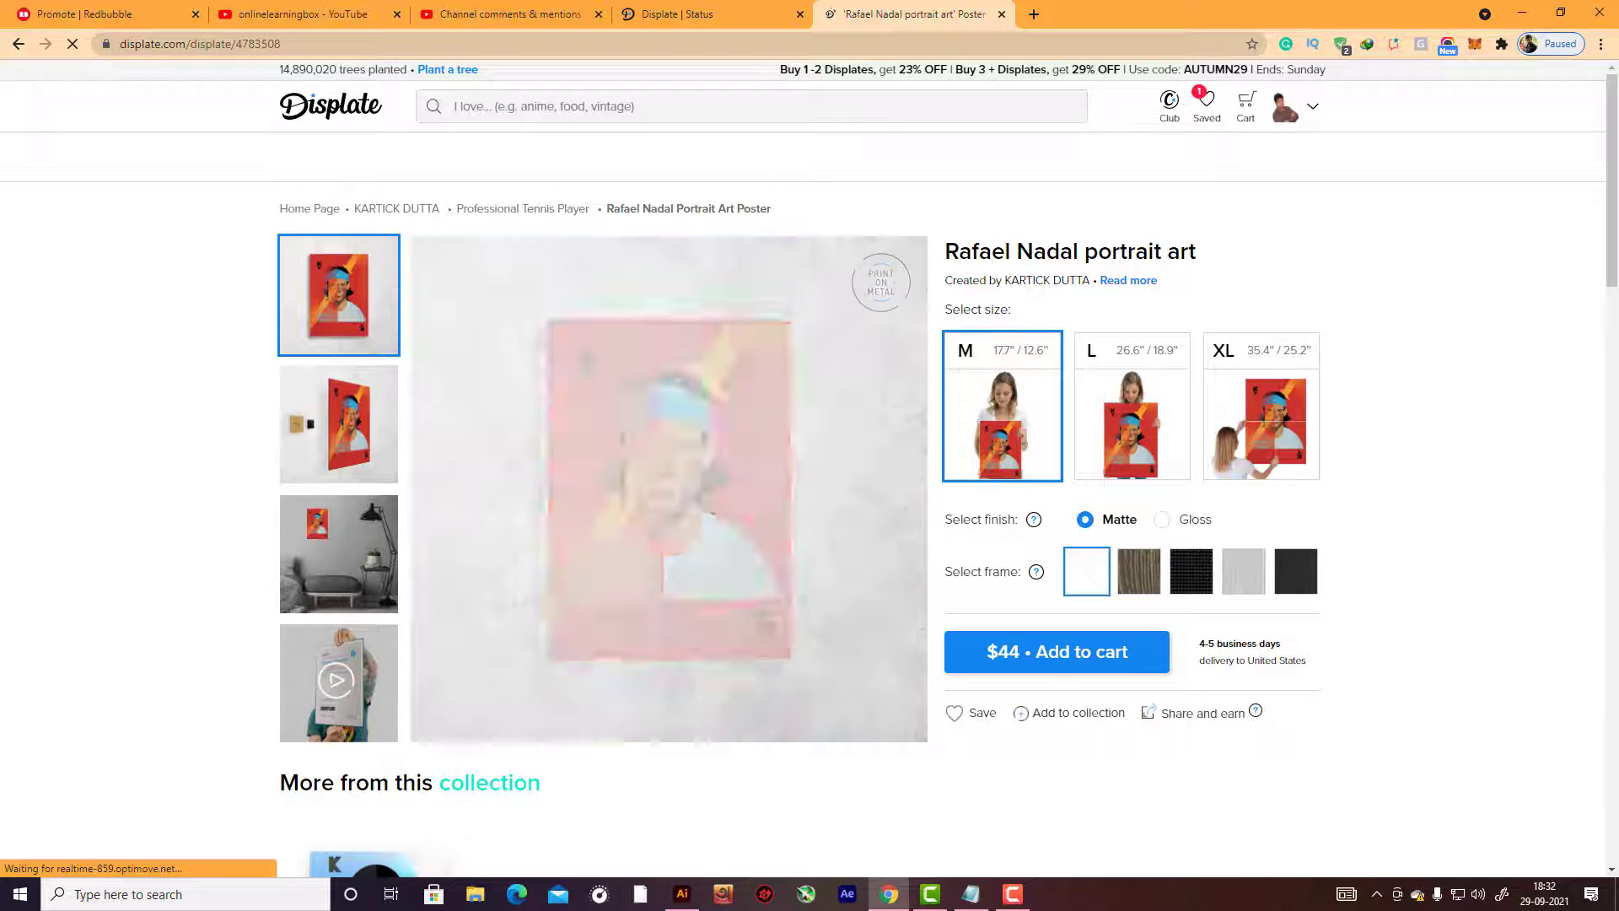
click(364, 548)
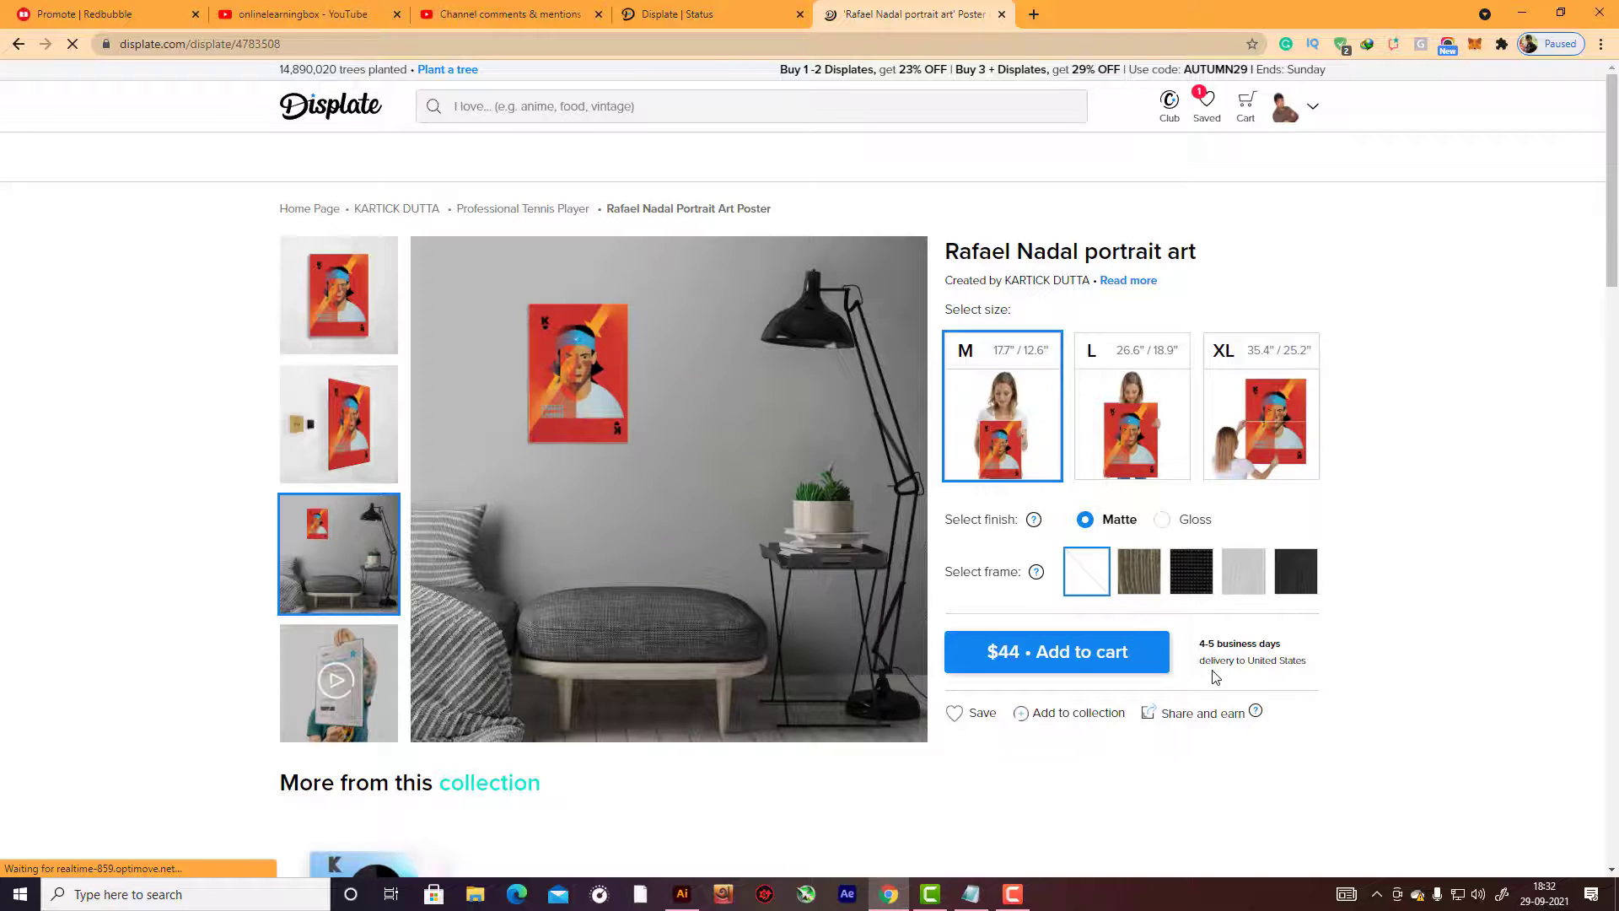
Highlight the returns and tree-planting lines in Product details, then scroll to the related tags.
scroll(1214, 670, down, 14)
scroll(1153, 600, down, 1)
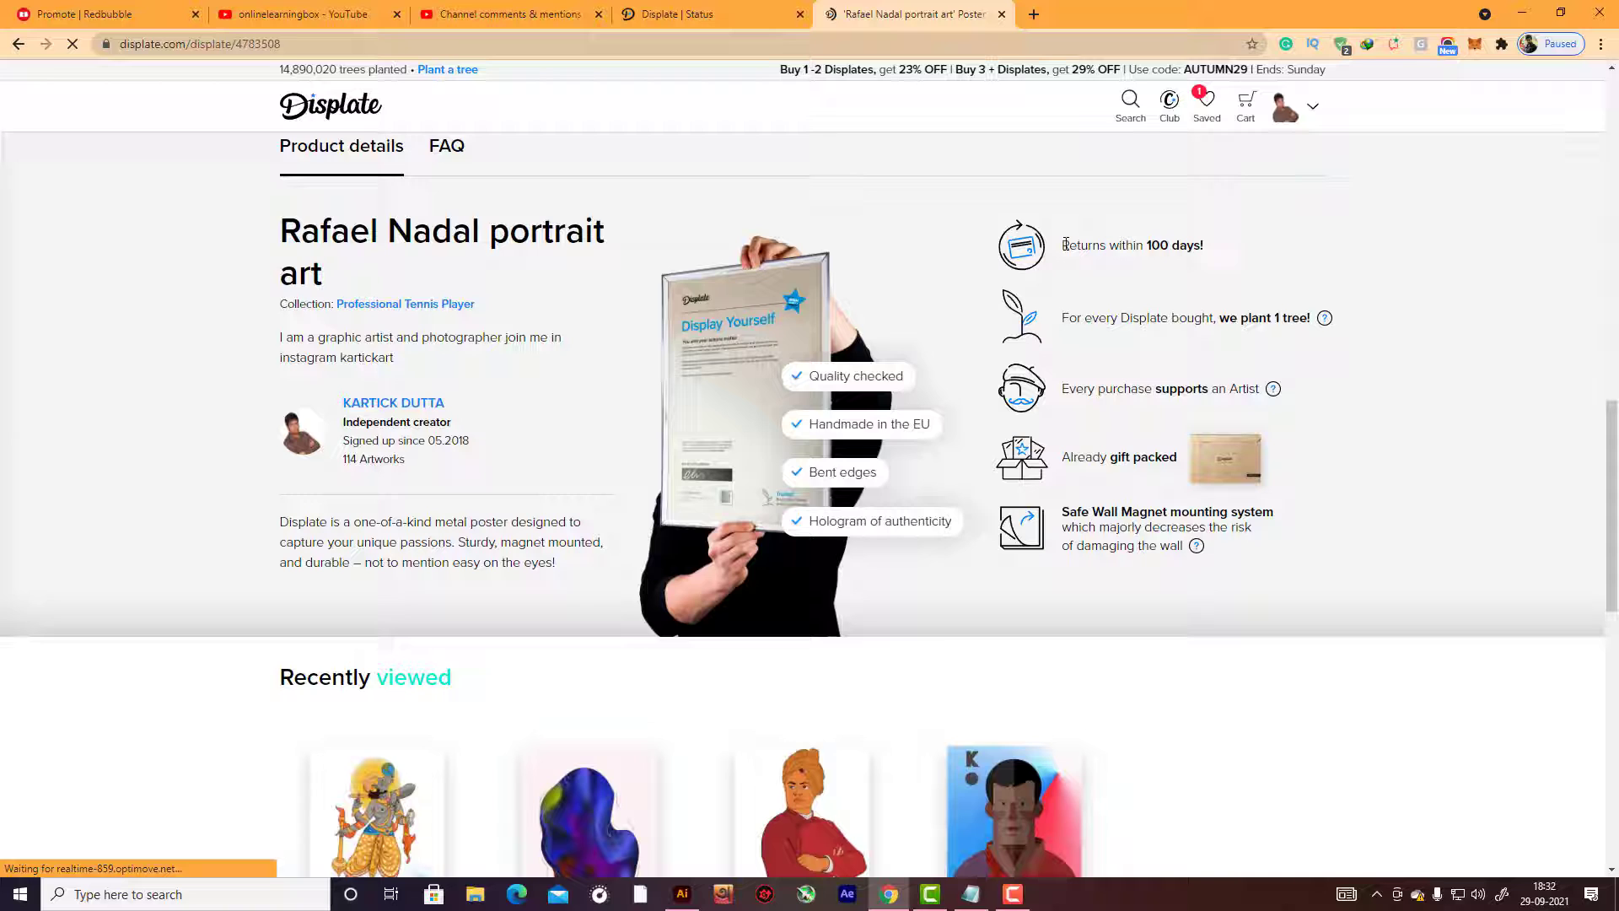
drag(1065, 245, 1227, 240)
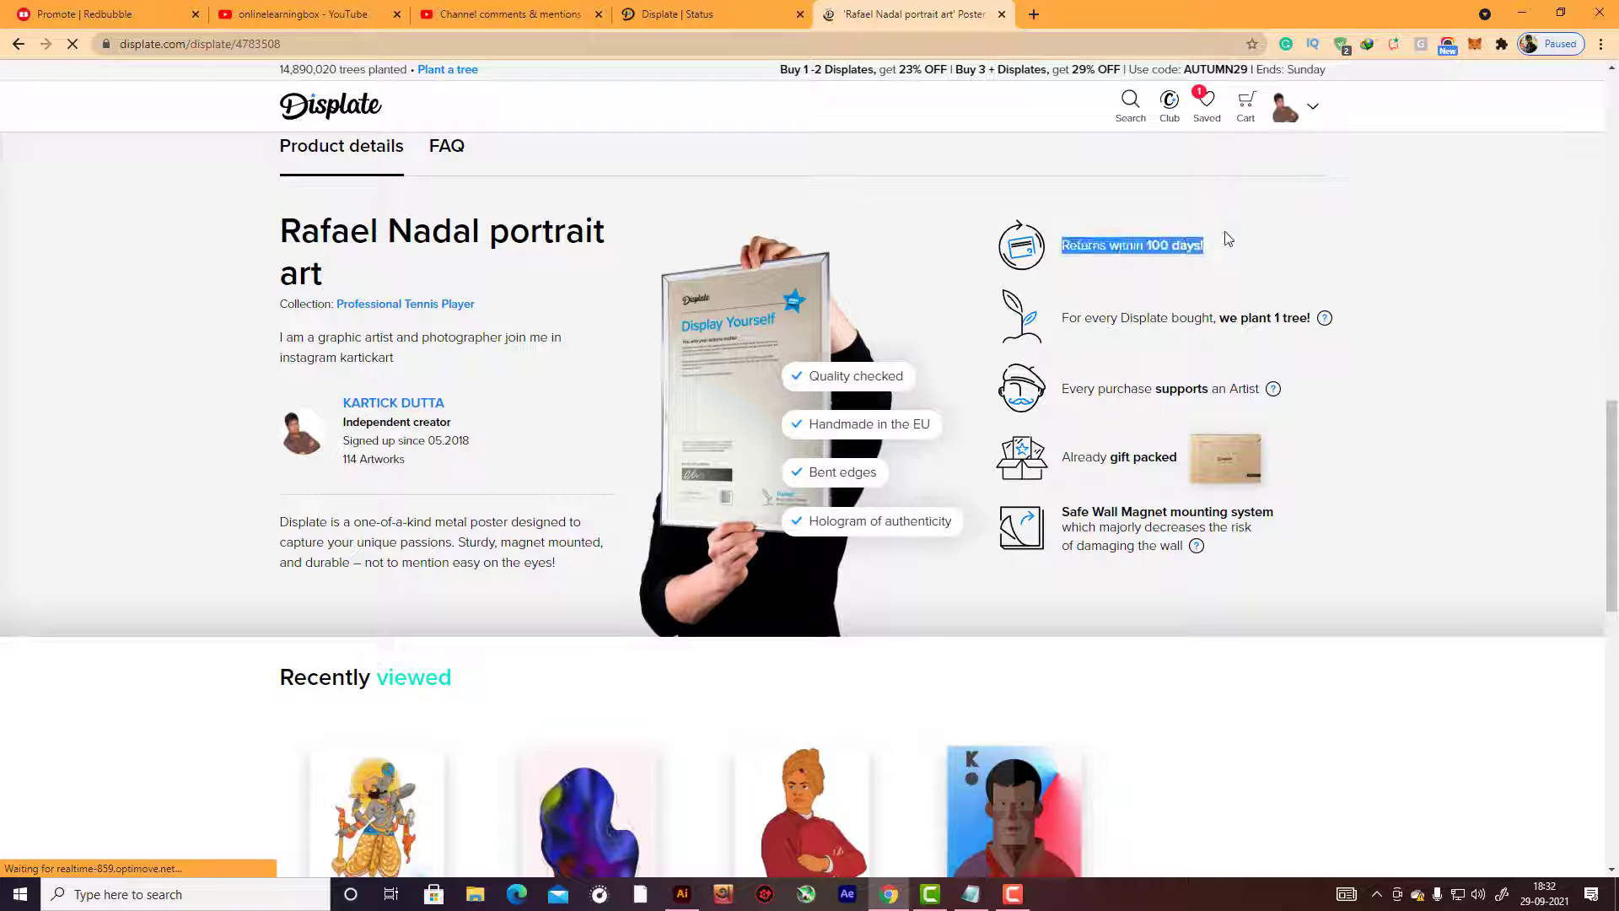
click(1060, 355)
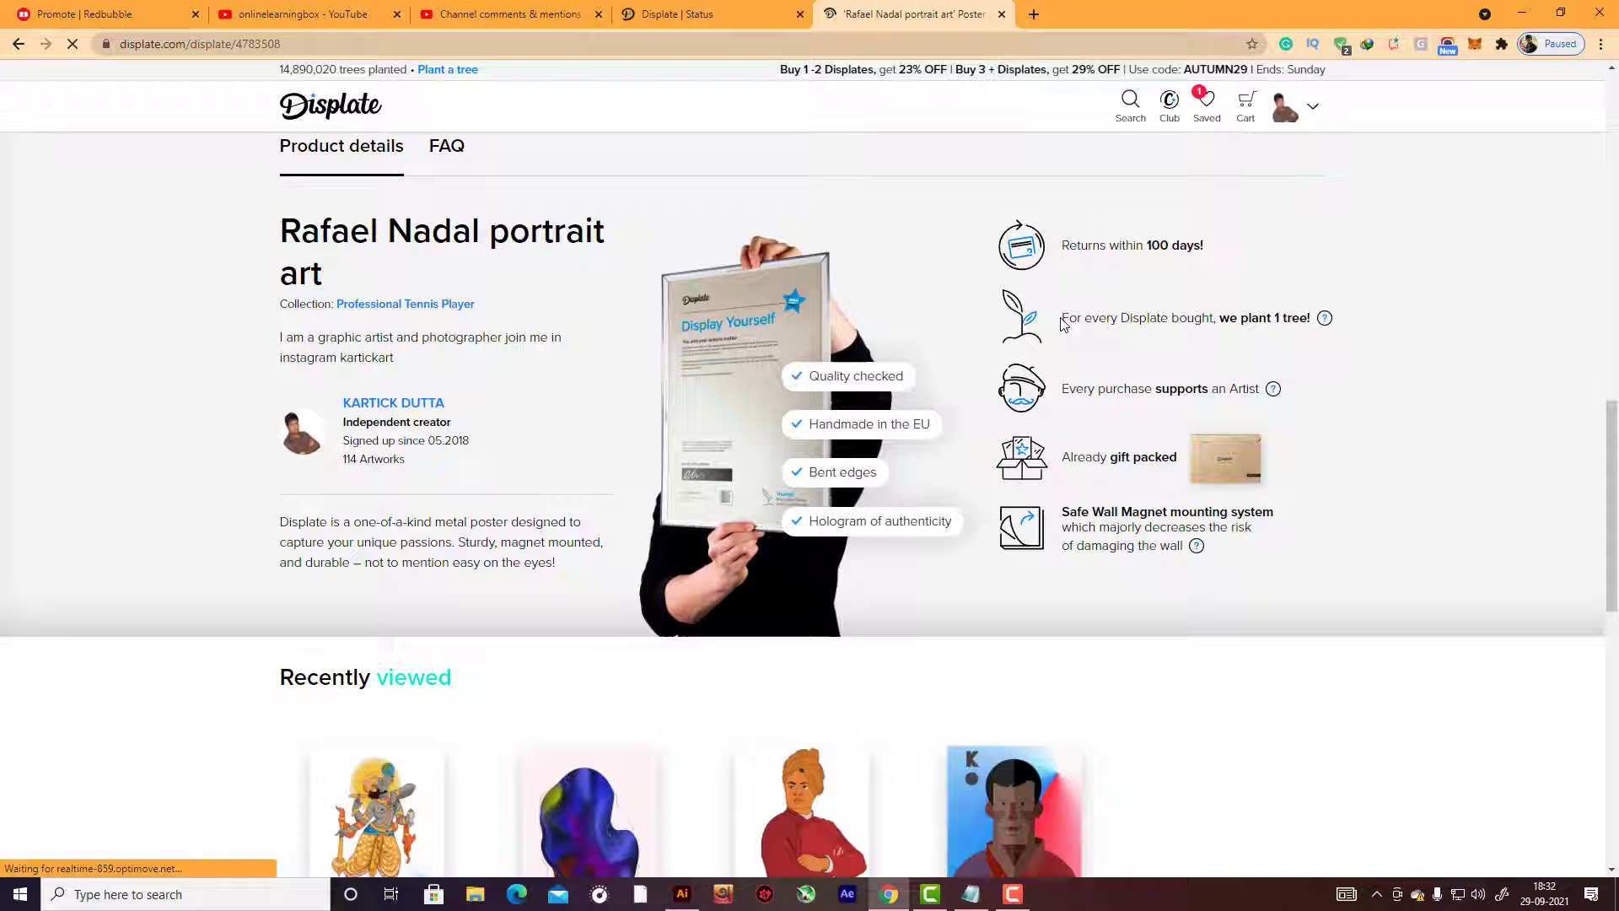
drag(1061, 320, 1385, 319)
click(1385, 319)
drag(1071, 326, 1329, 317)
click(1440, 324)
scroll(1008, 421, down, 10)
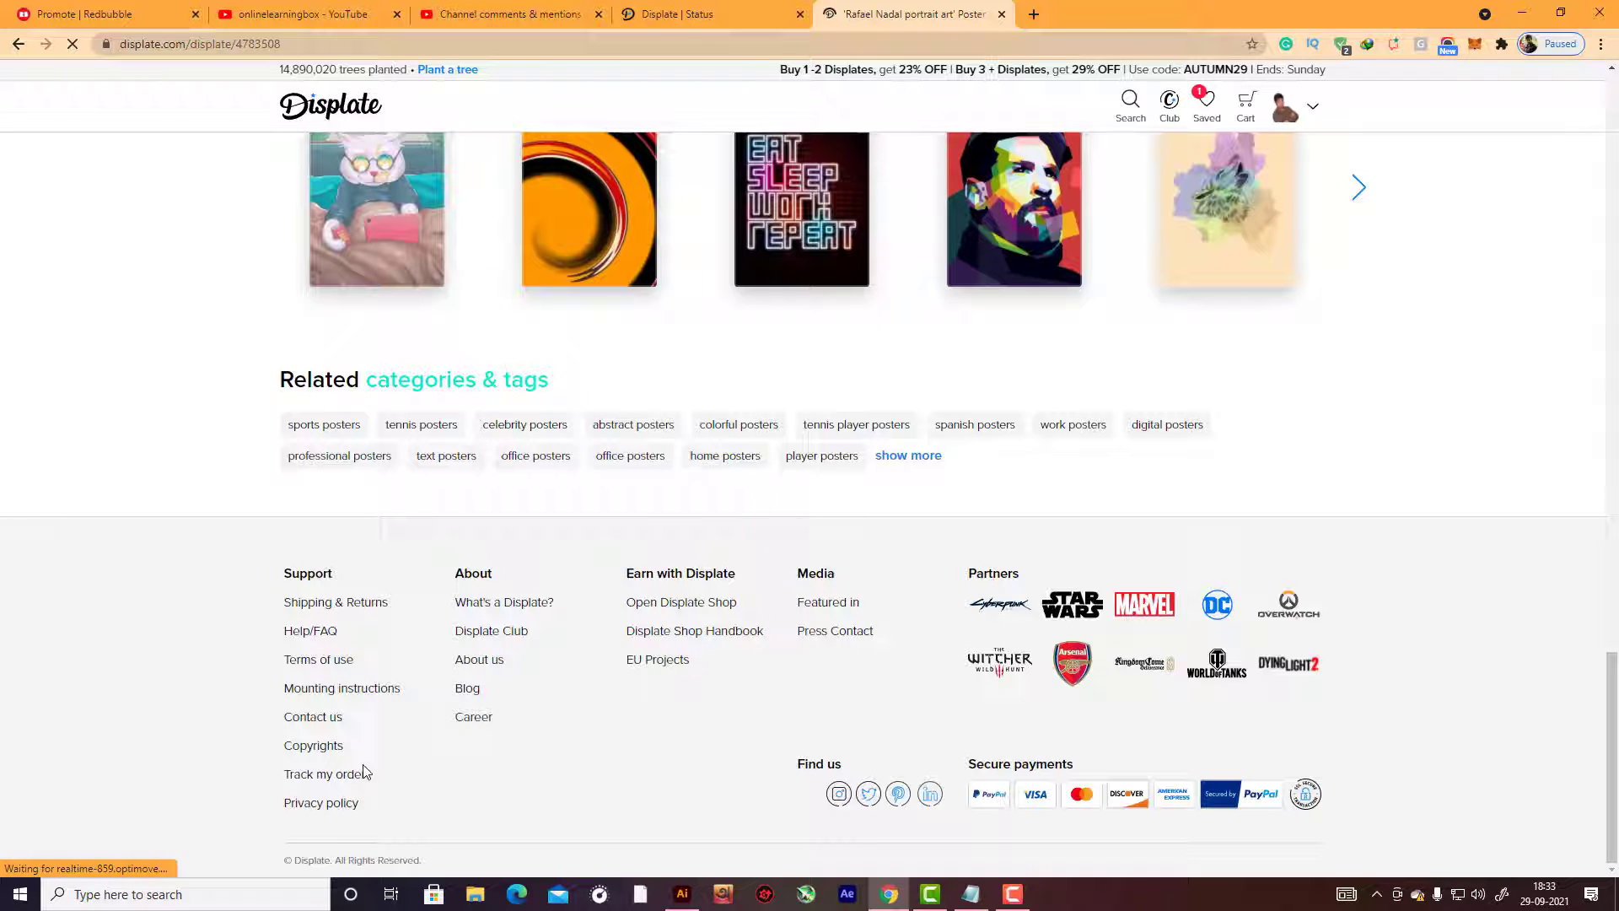
Open the footer's Copyrights page and highlight the Respect for Intellectual Property heading.
click(340, 751)
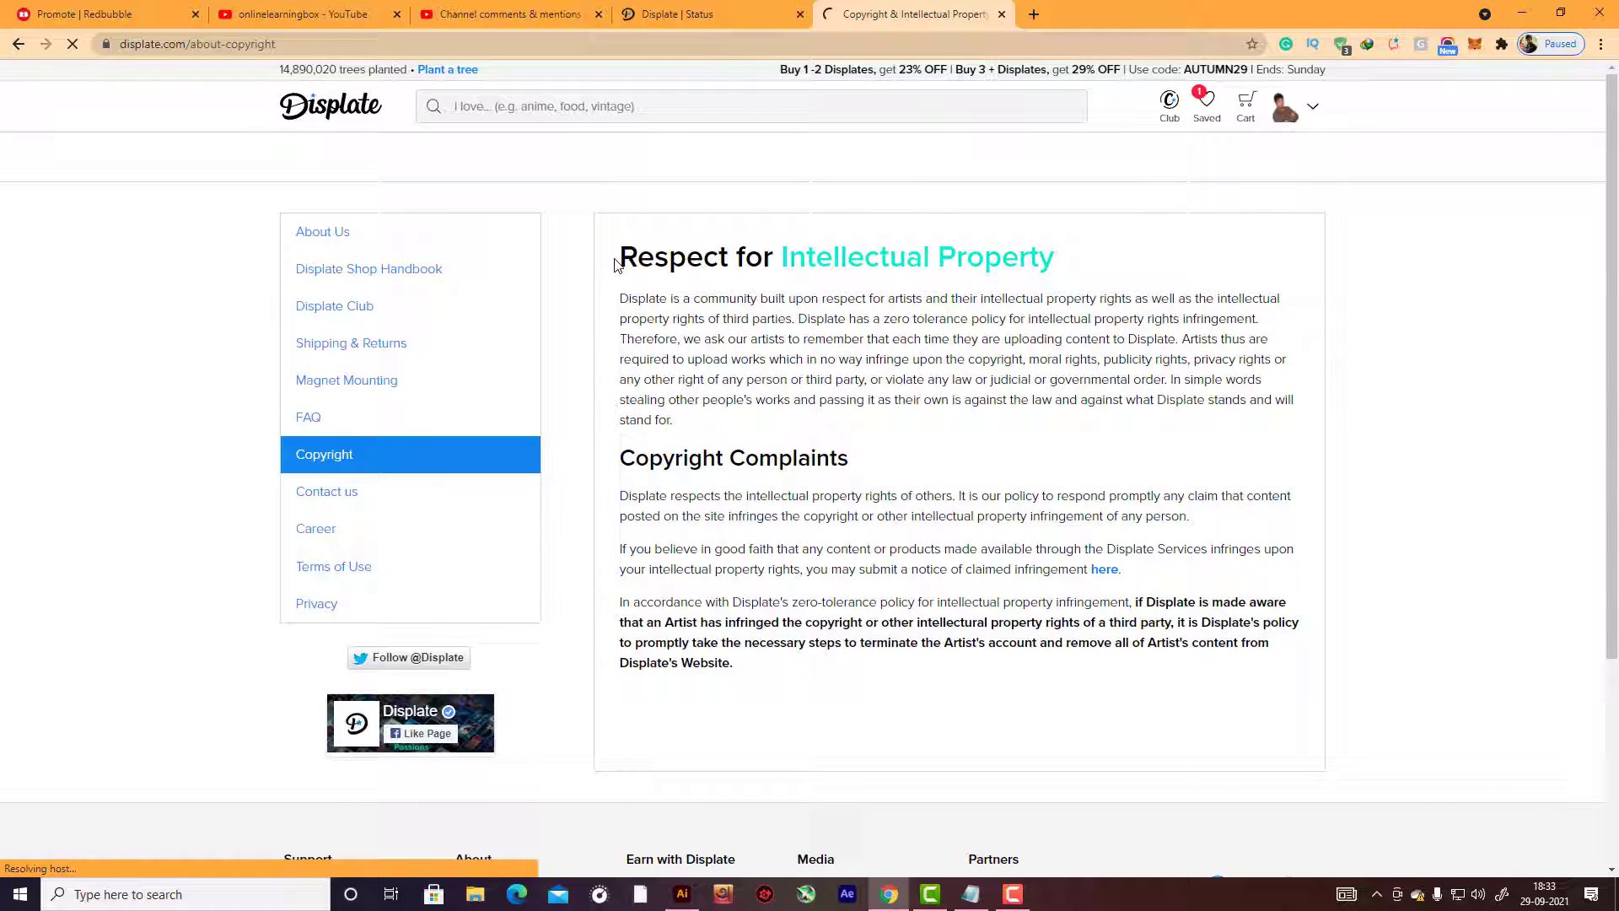
drag(617, 257, 1090, 245)
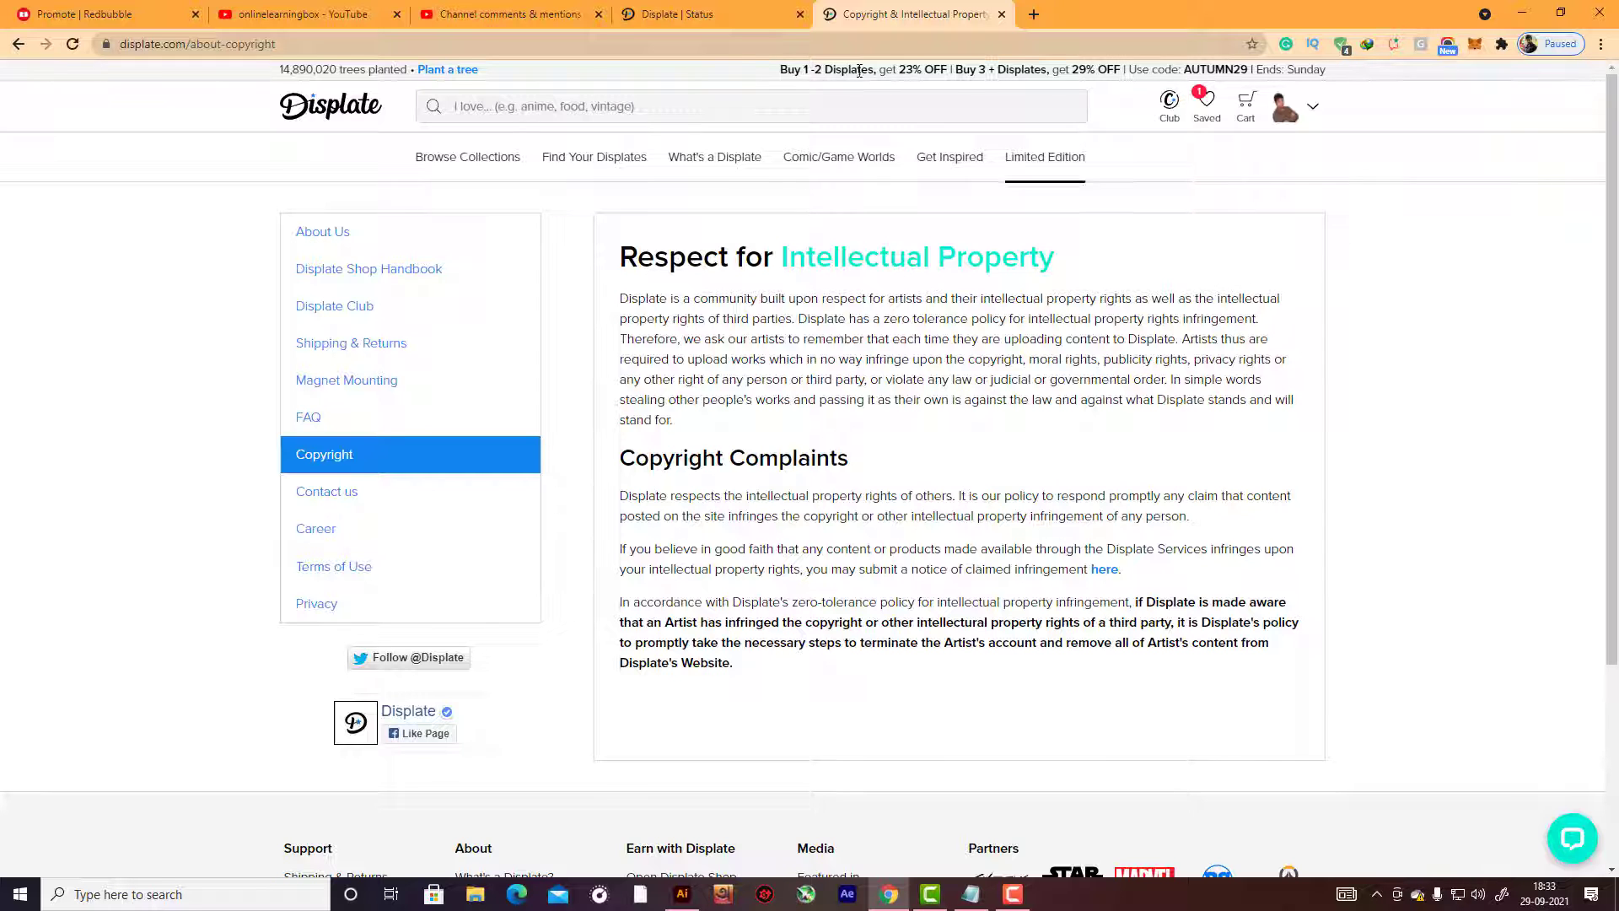
Show YouTube Studio's Channel comments & mentions list, scrolled up to the radial-gradient bitmap question.
click(340, 11)
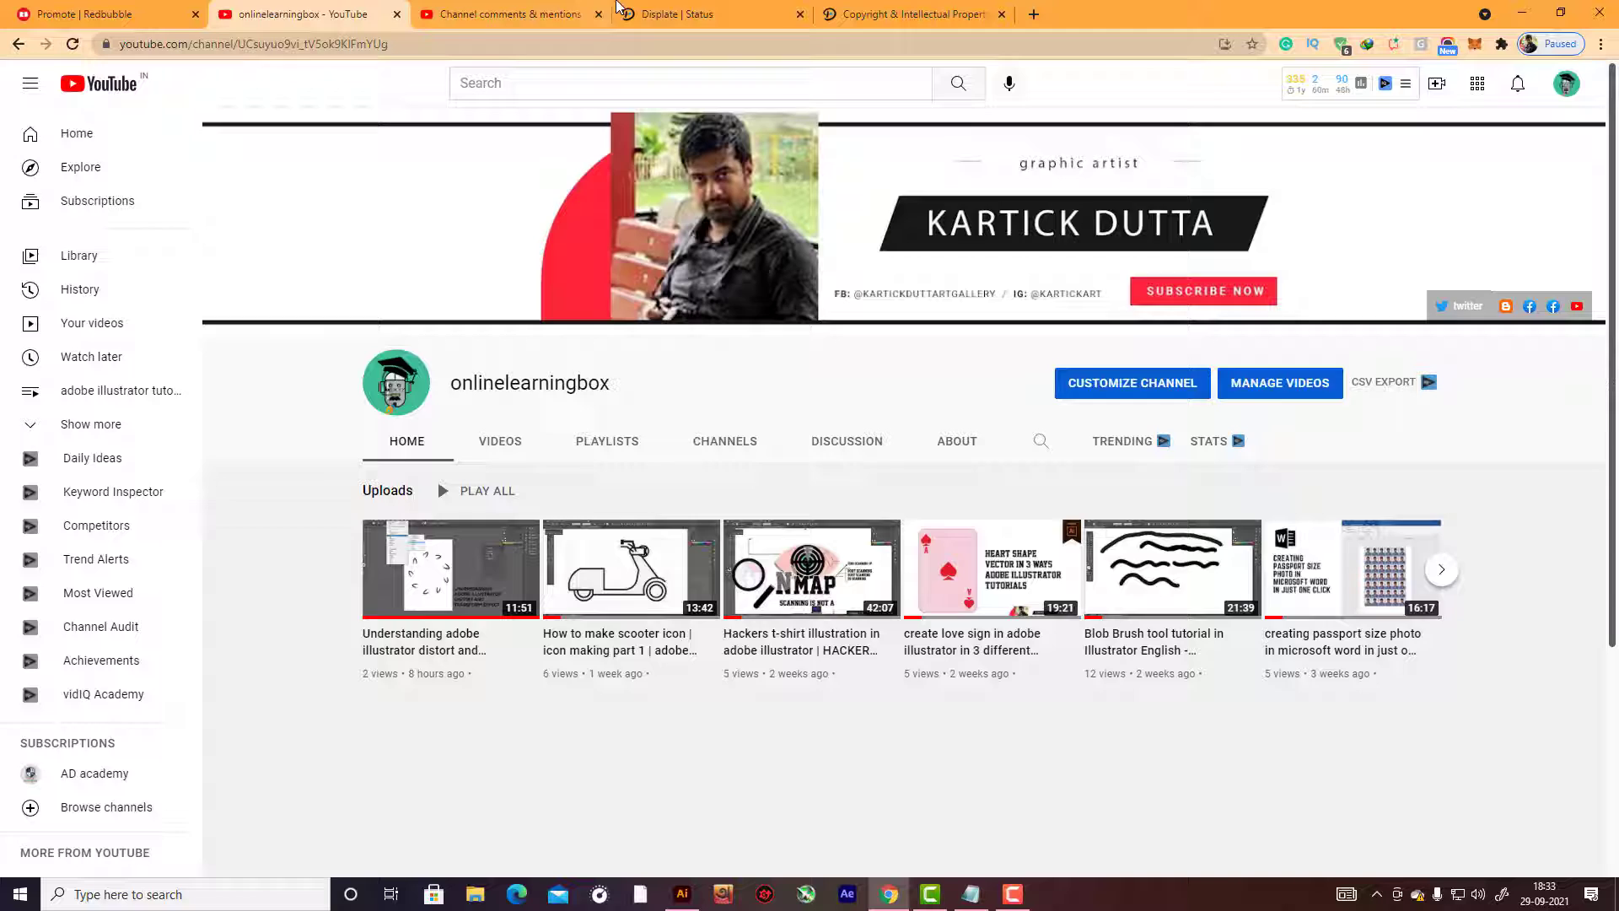
click(609, 12)
scroll(706, 246, up, 1)
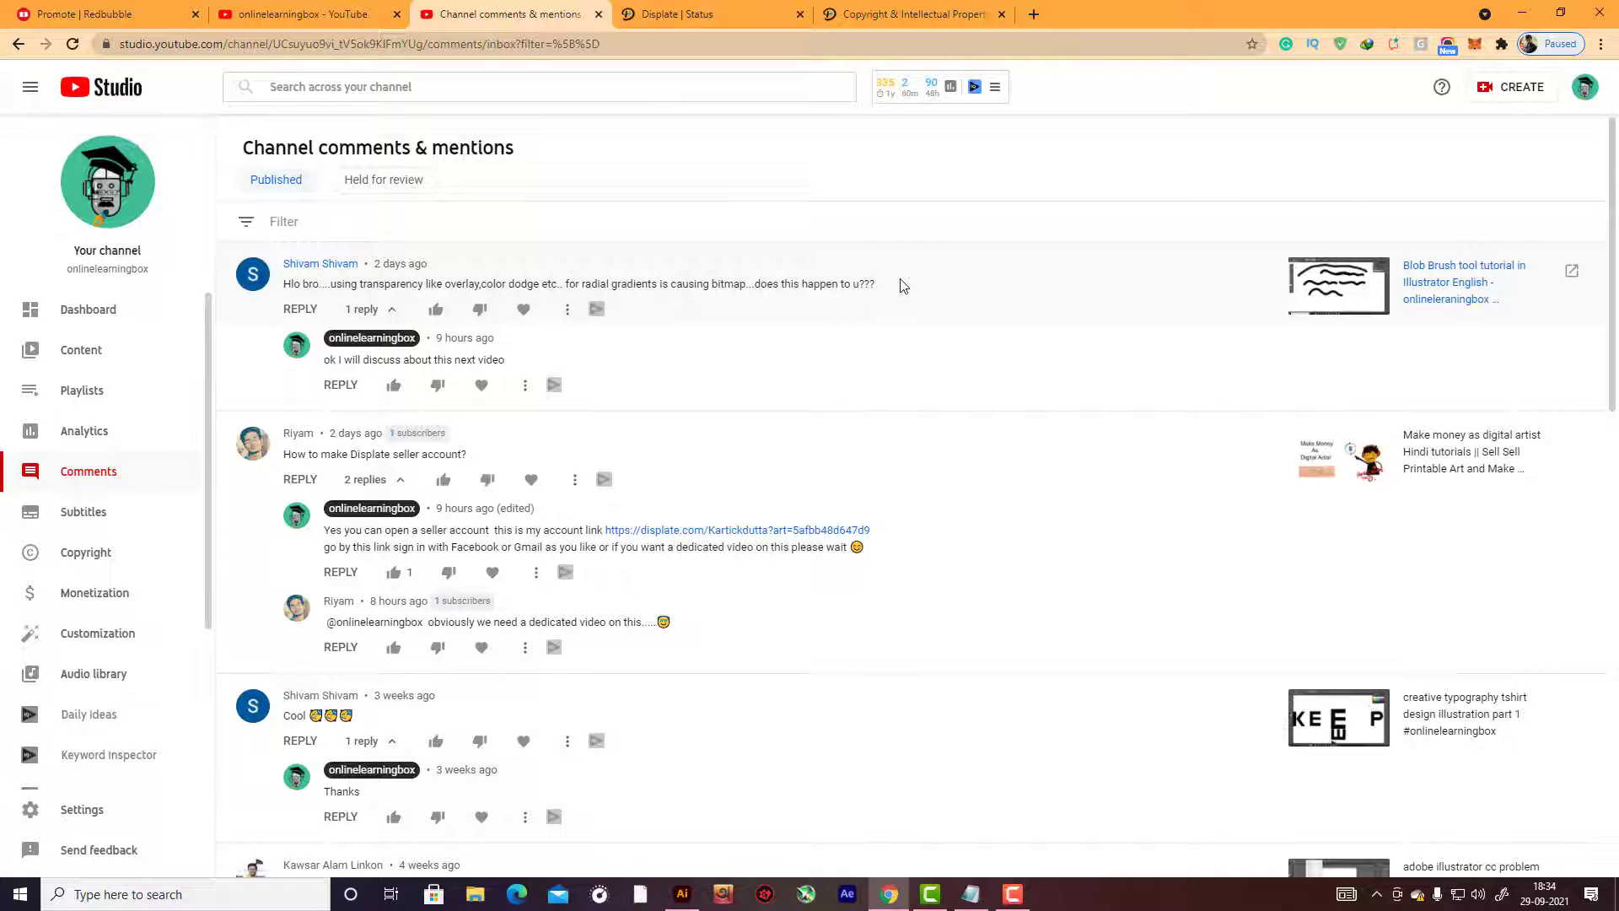
Alt-drag a copy of the SMART text group to the left of the artboard.
click(682, 894)
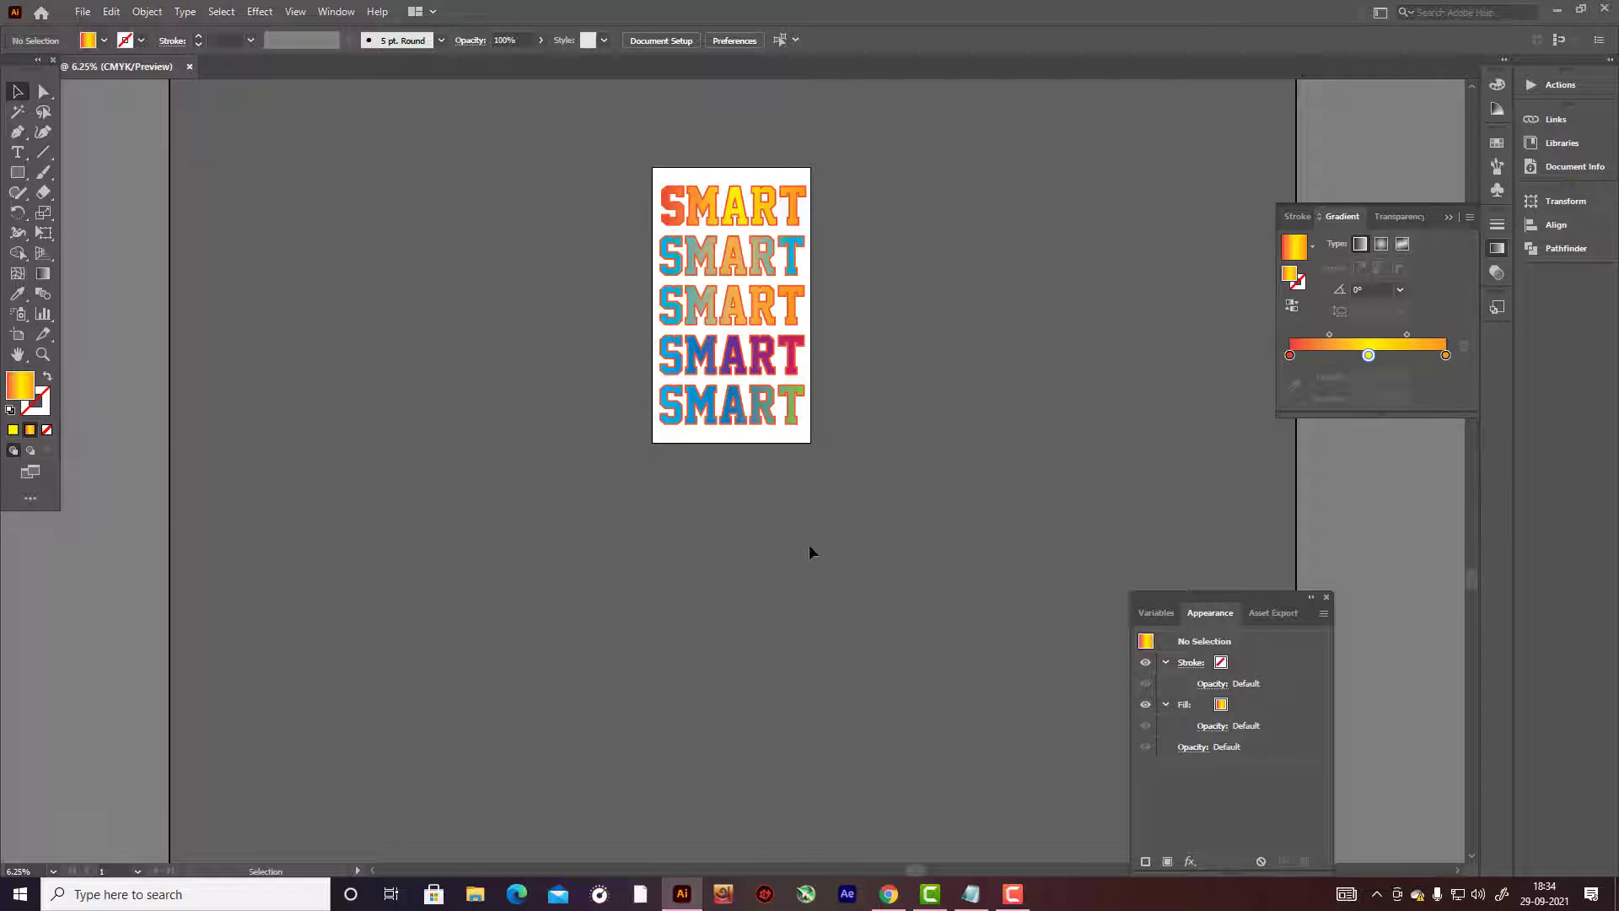
scroll(874, 435, up, 2)
key(ctrl+a)
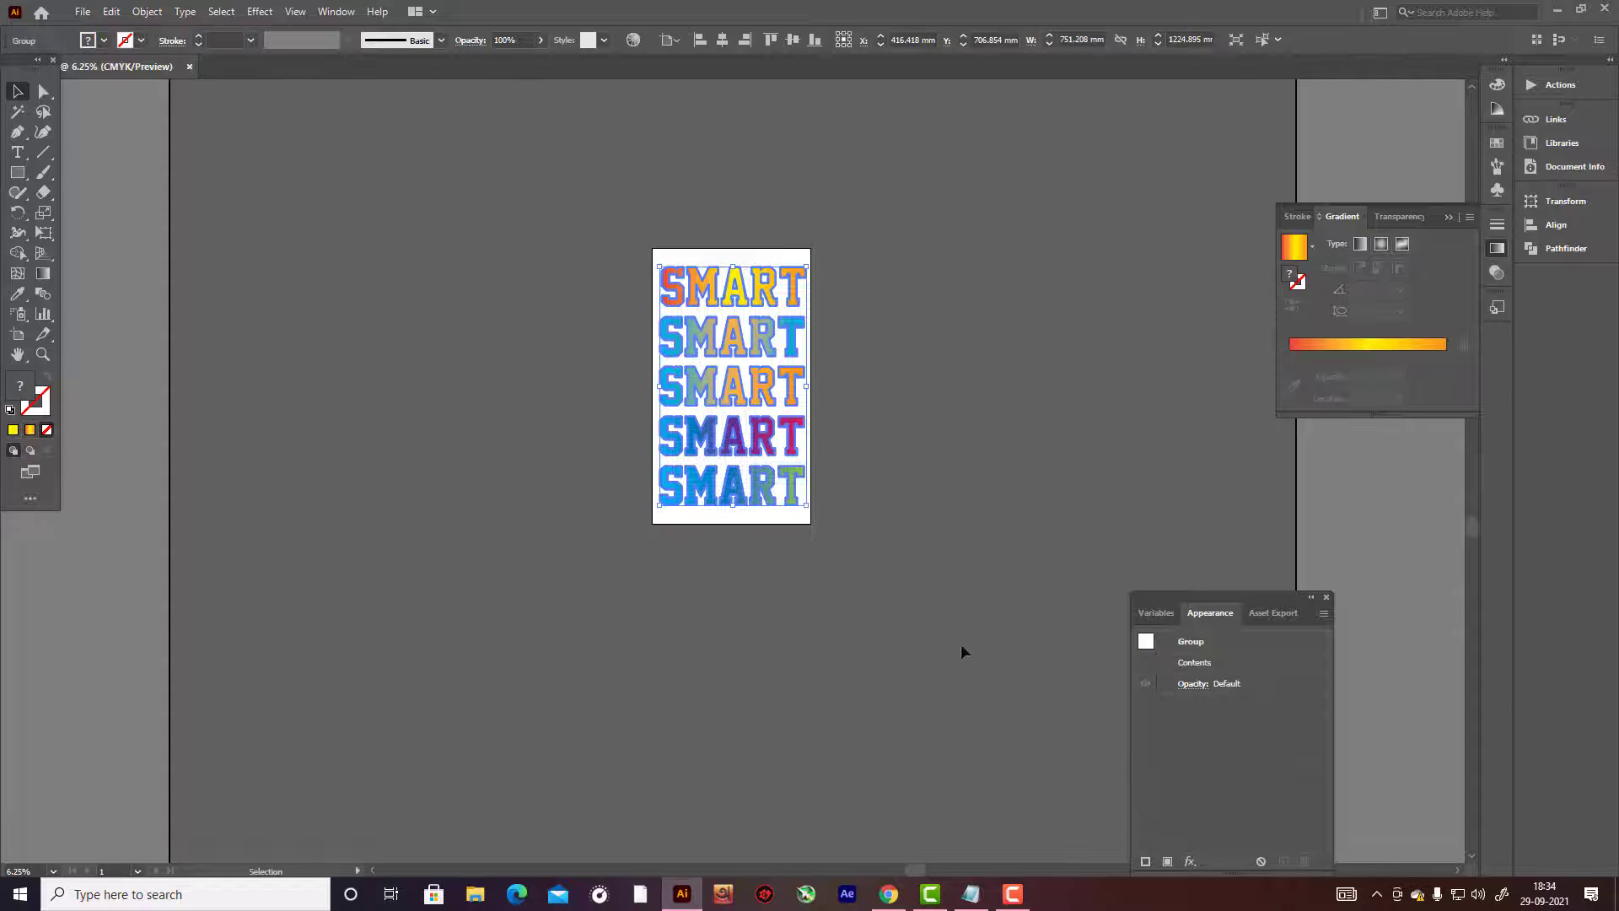
click(892, 469)
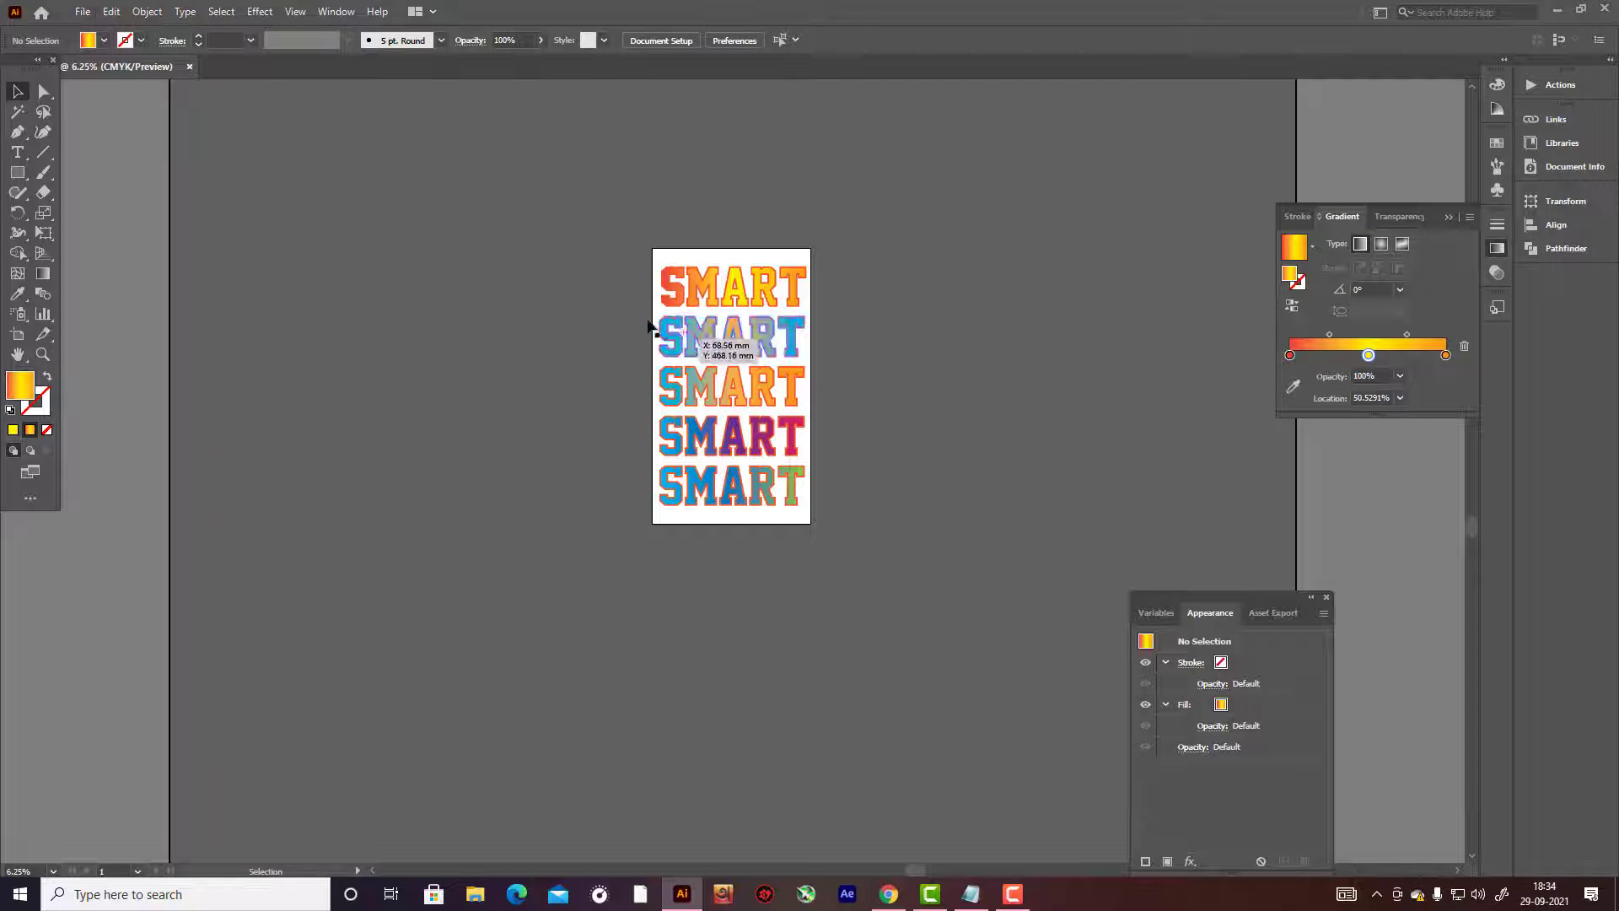
scroll(933, 867, right, 3)
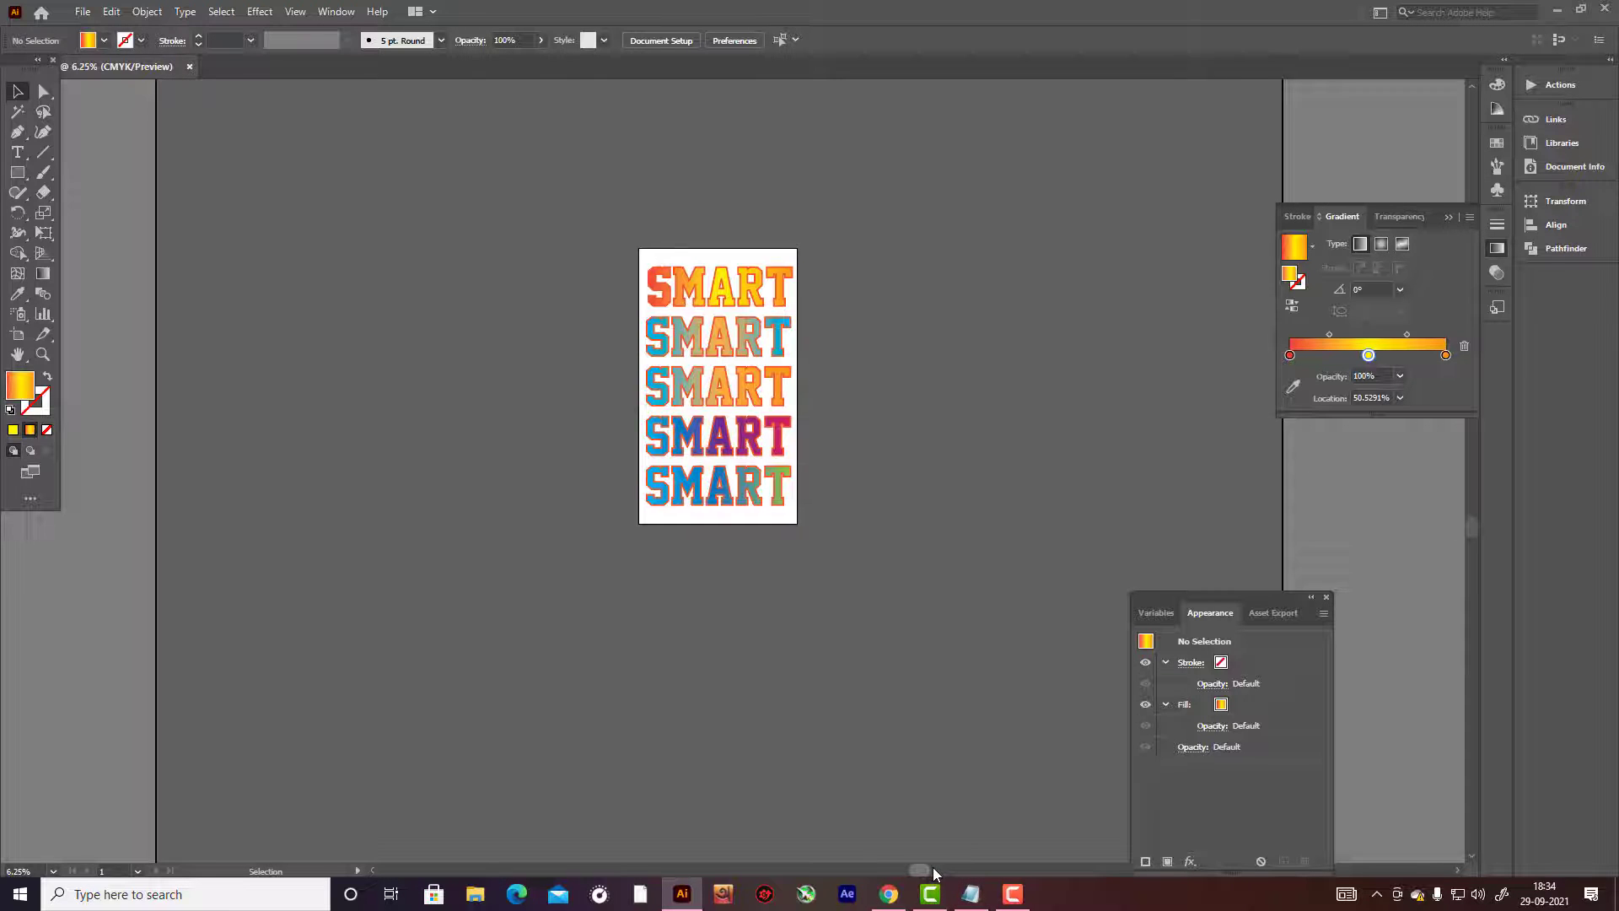
scroll(1013, 858, right, 1)
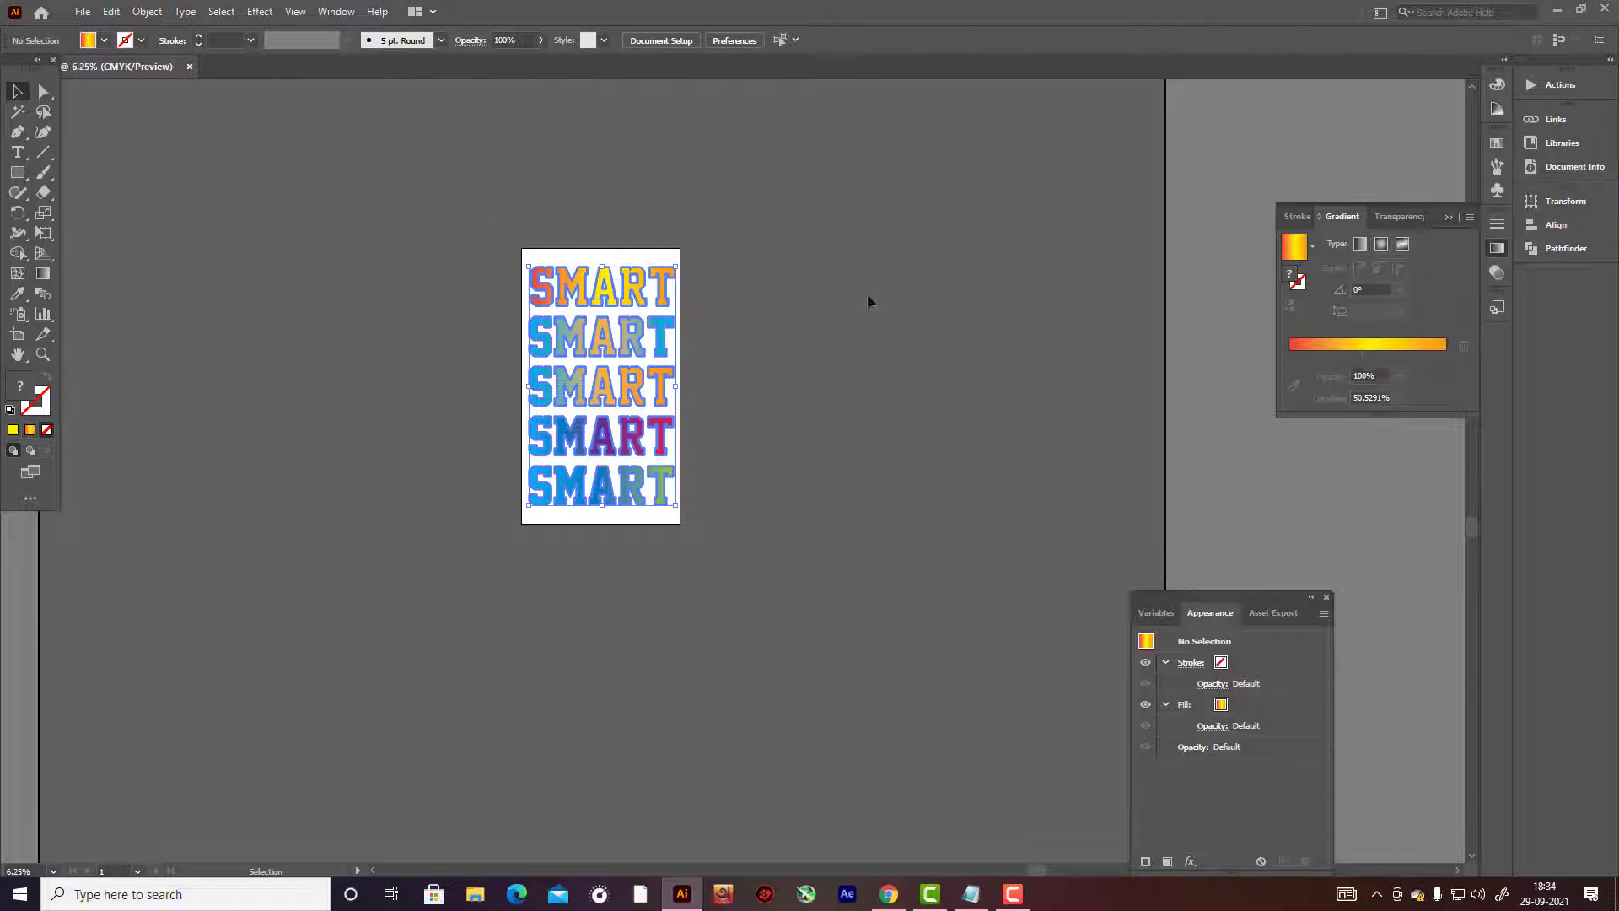
click(634, 299)
drag(634, 298, 344, 296)
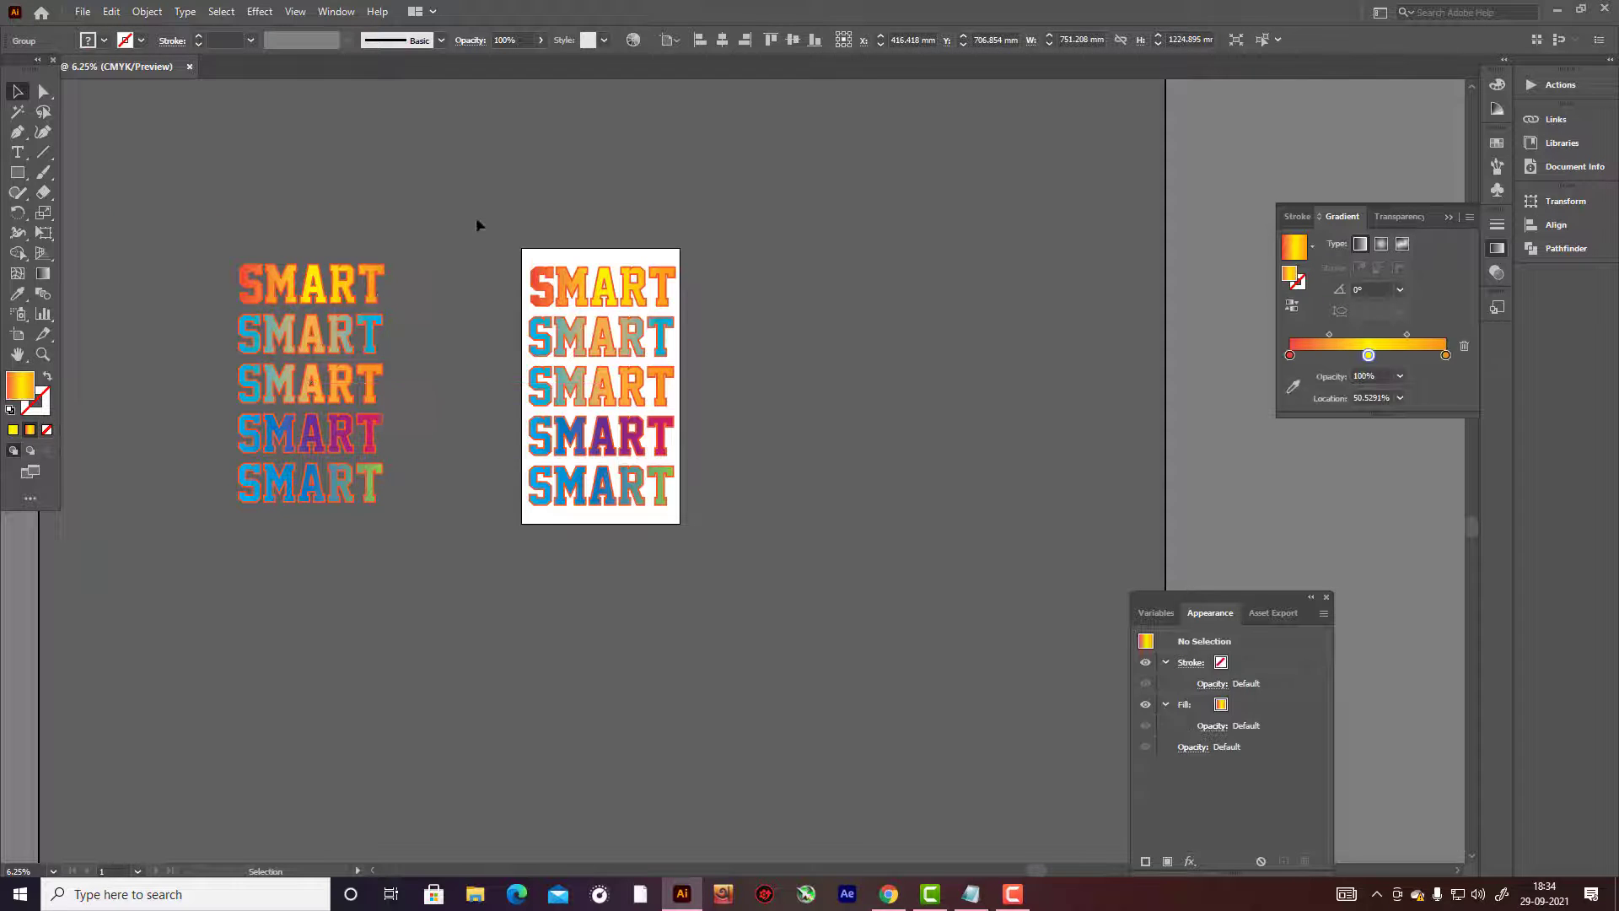
Delete the original SMART artwork from the artboard and select the copy beside it.
drag(476, 216, 805, 558)
key(Delete)
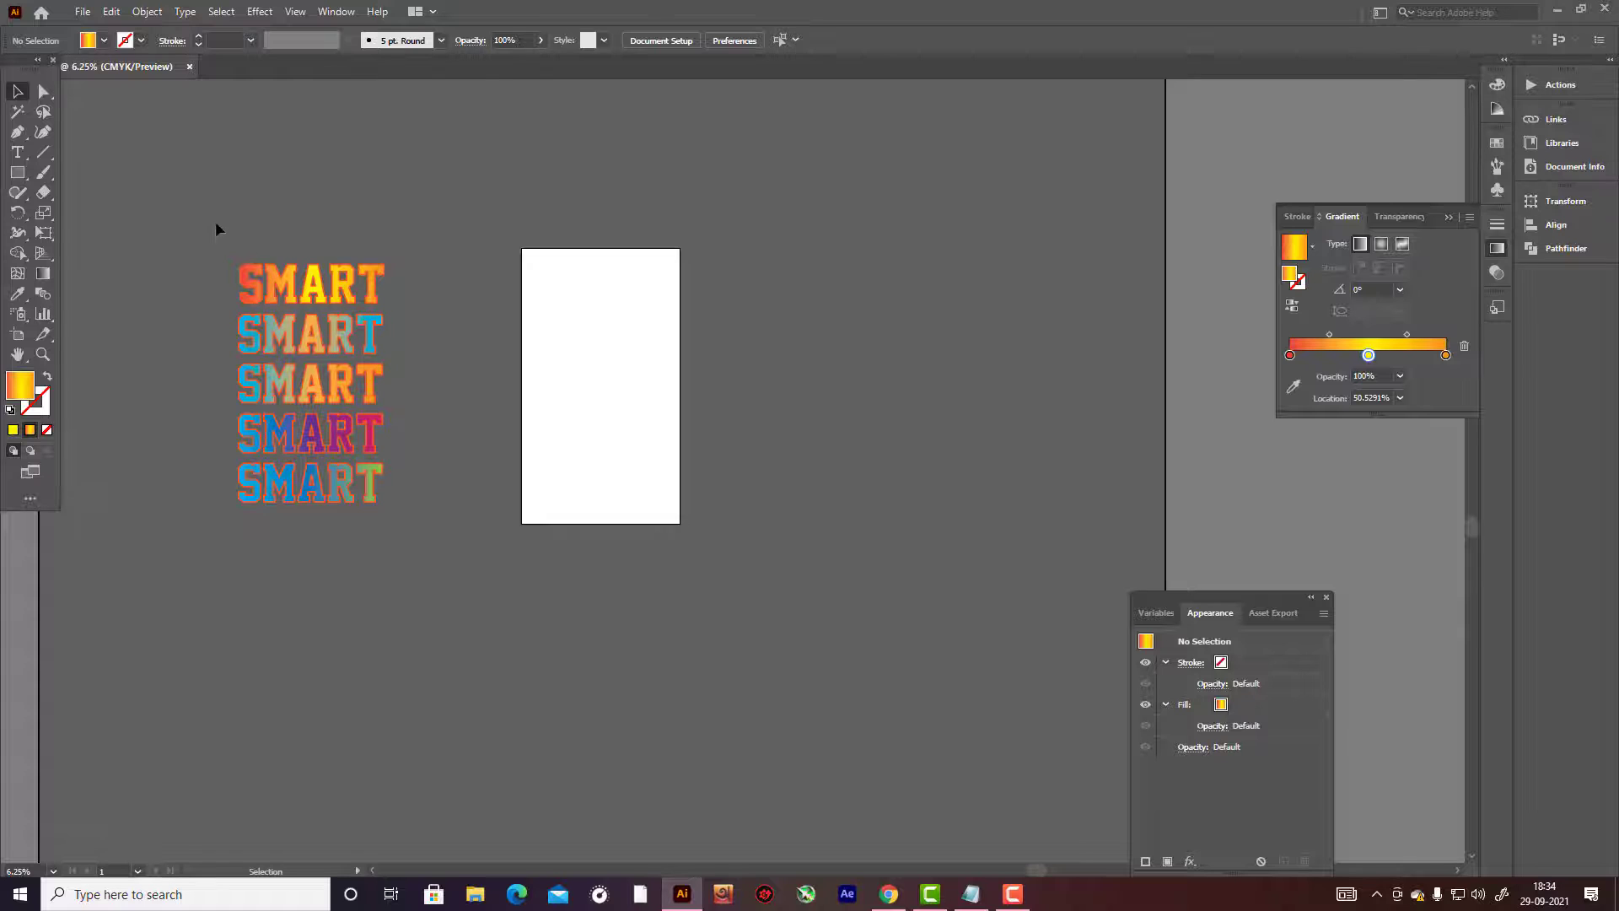
drag(215, 221, 389, 570)
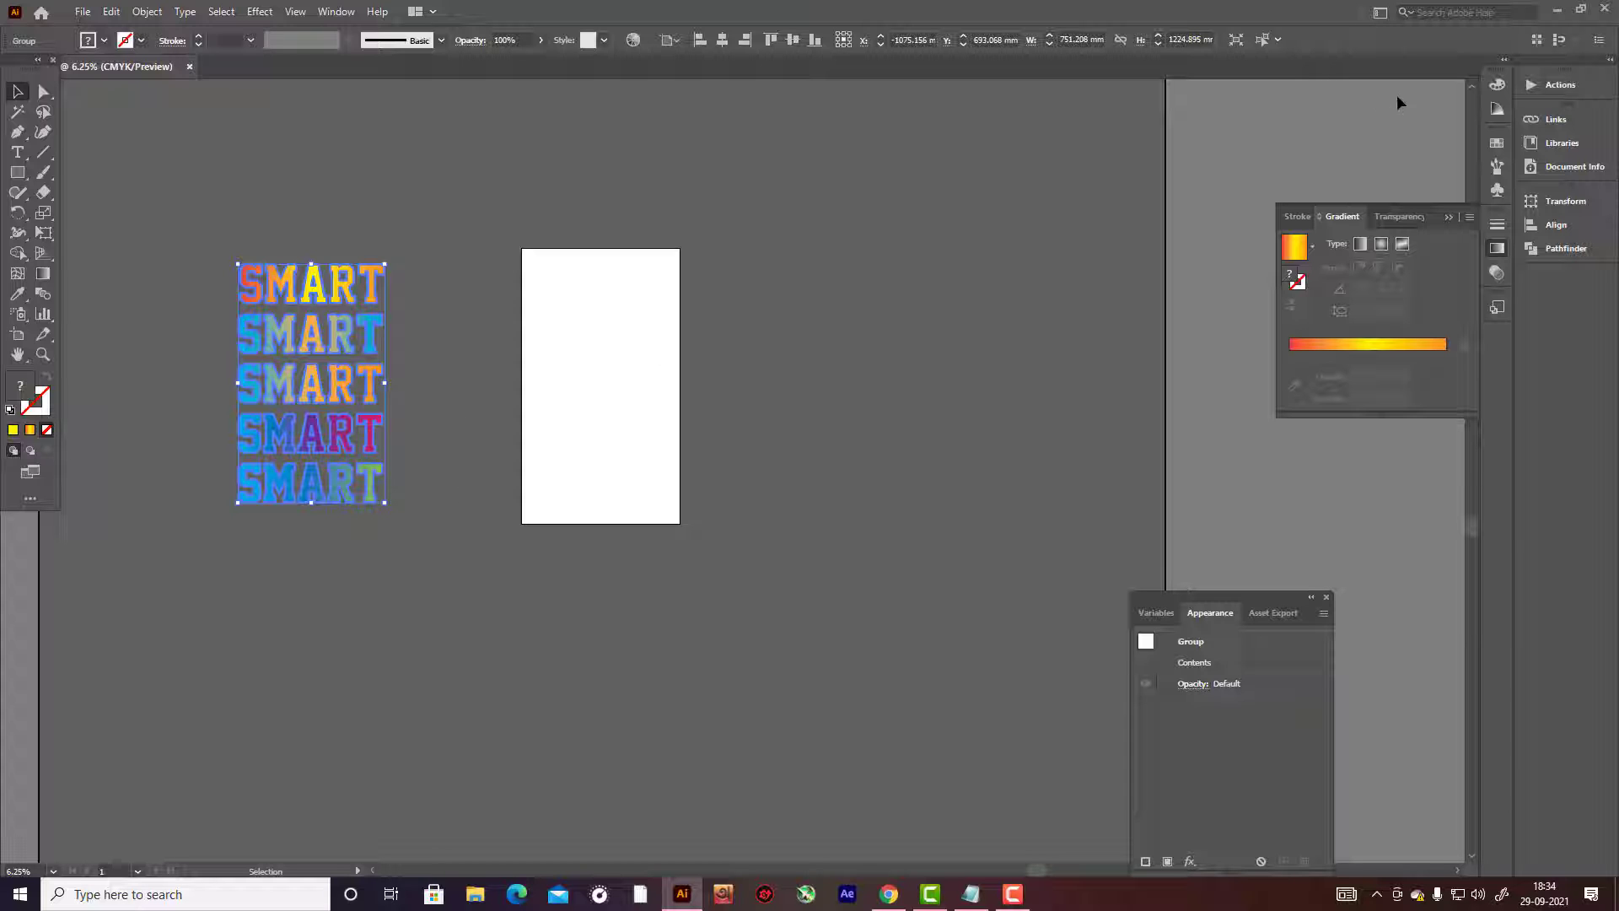
Bring up the Transparency panel and select the top SMART copy.
click(1396, 219)
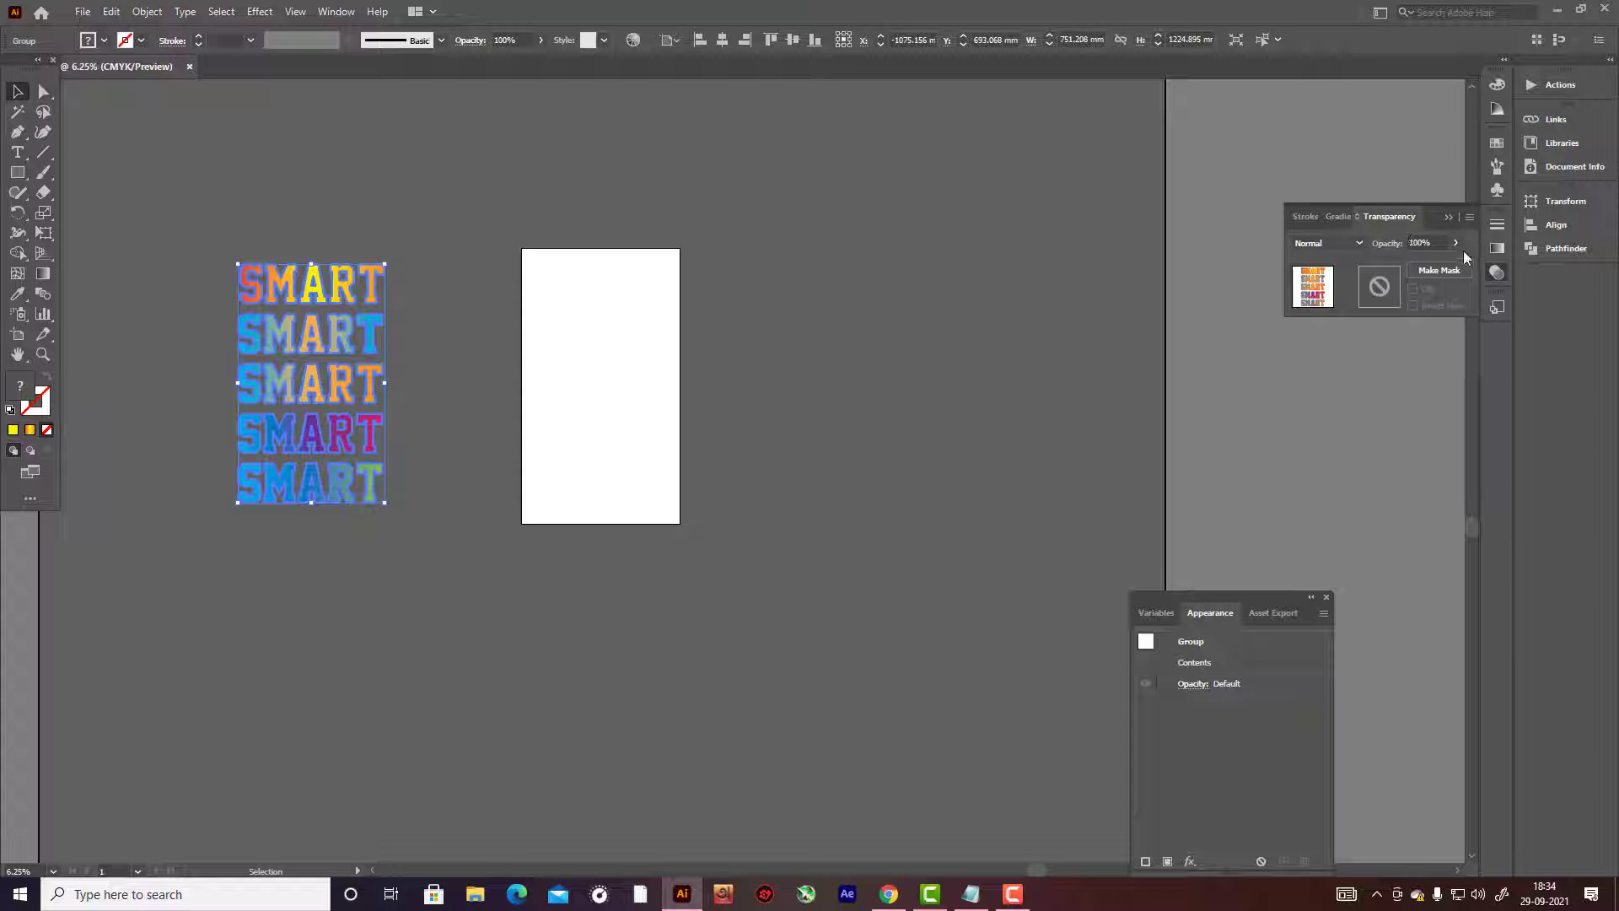
click(1358, 243)
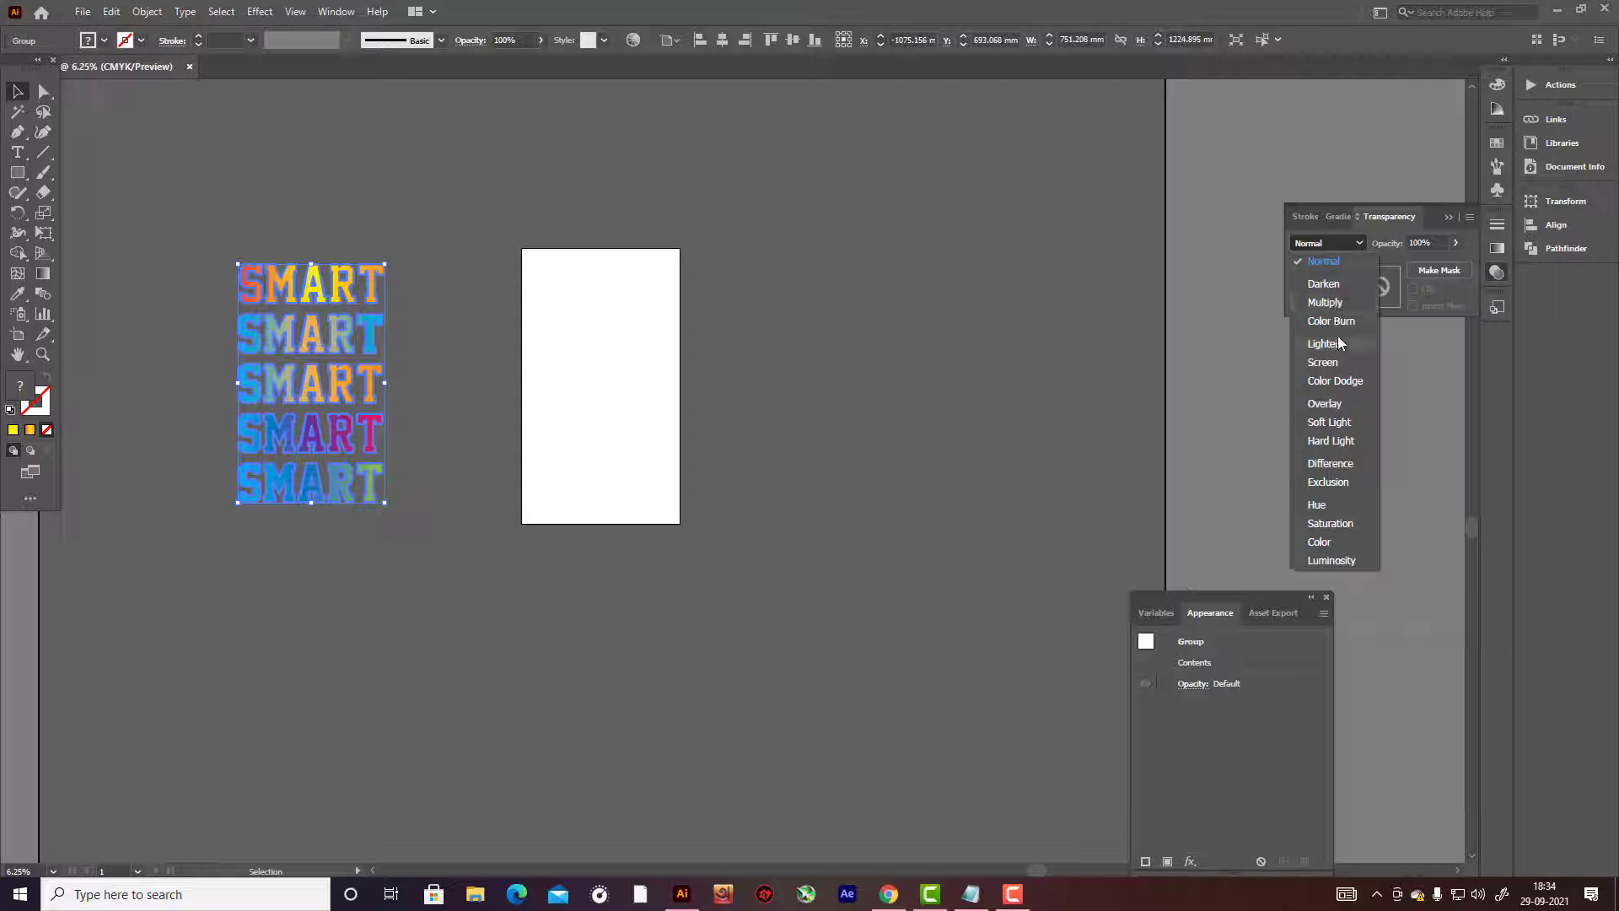
key(Escape)
drag(127, 232, 476, 348)
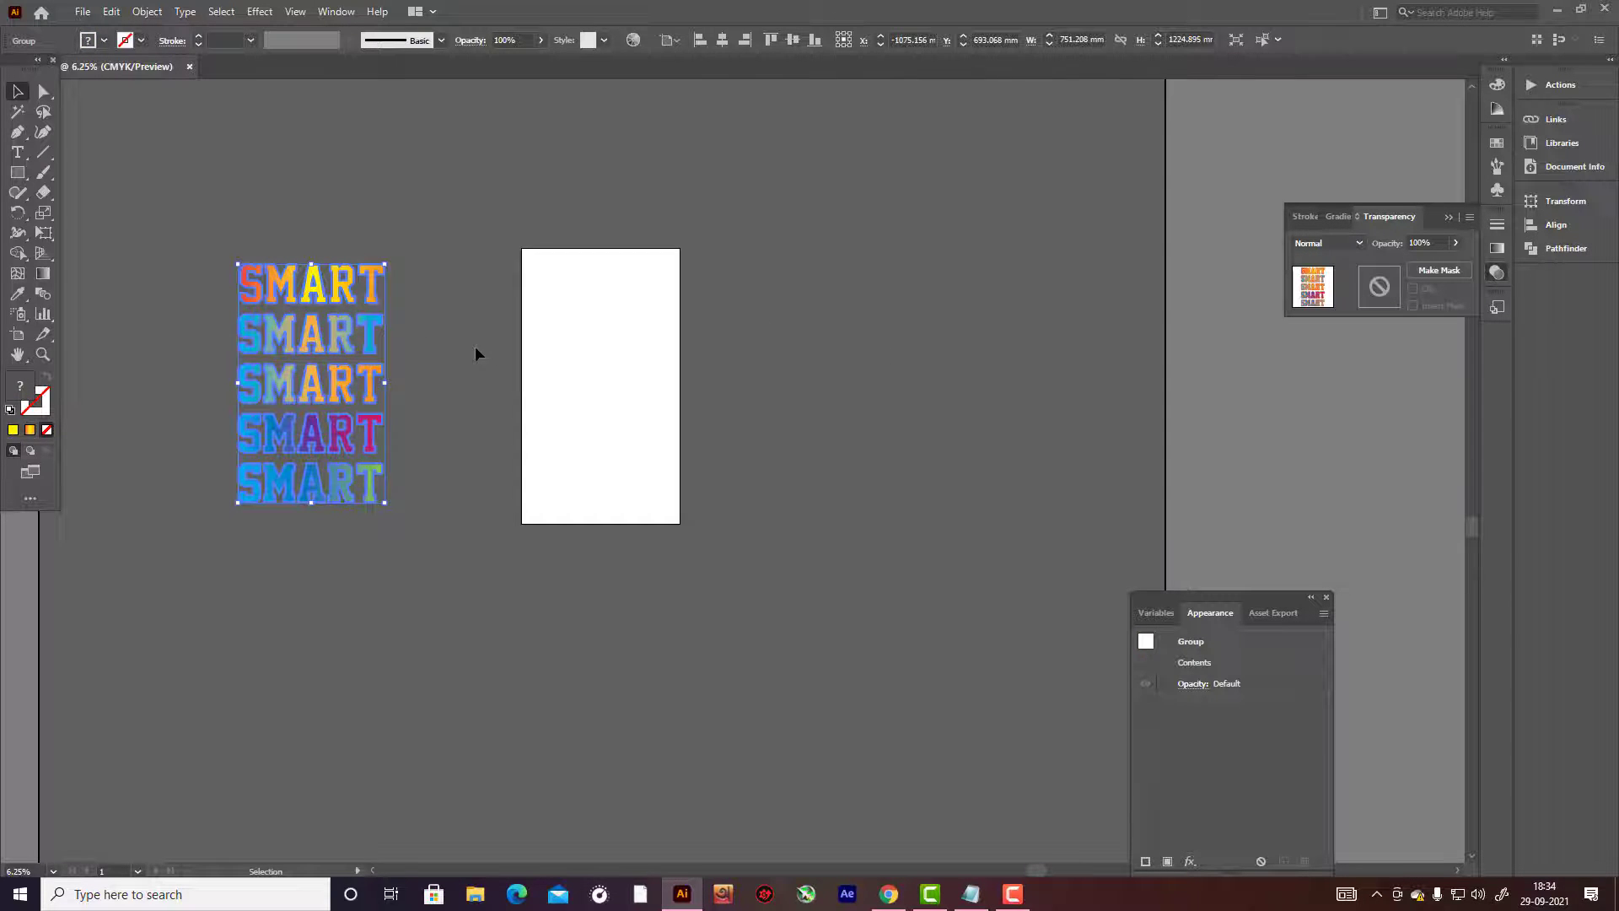
right_click(320, 307)
click(393, 428)
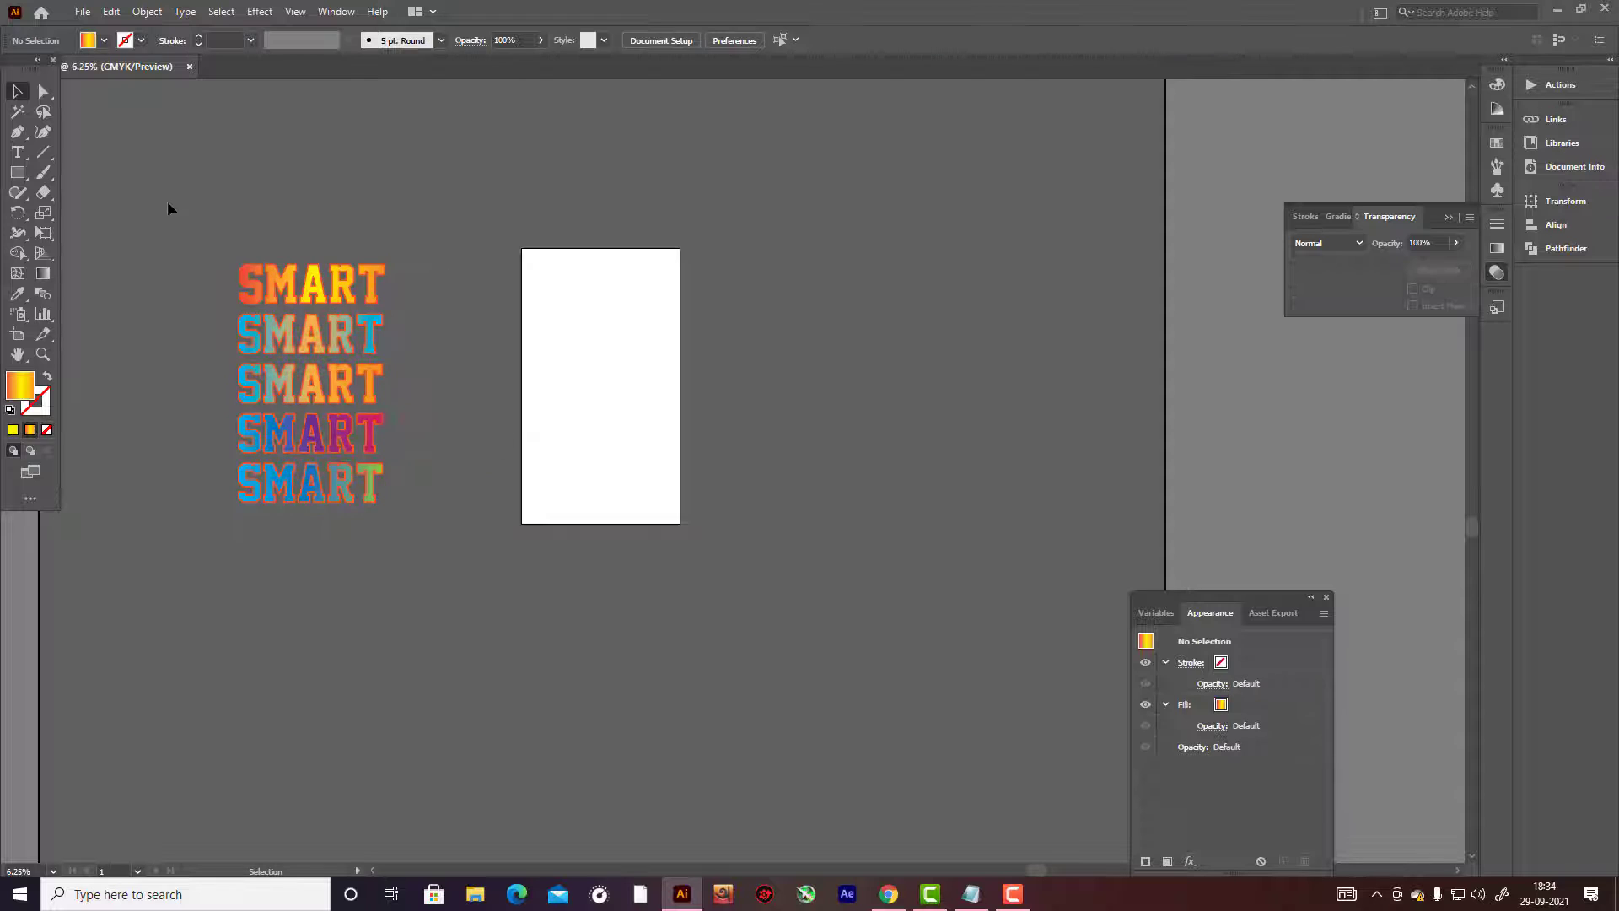
click(370, 297)
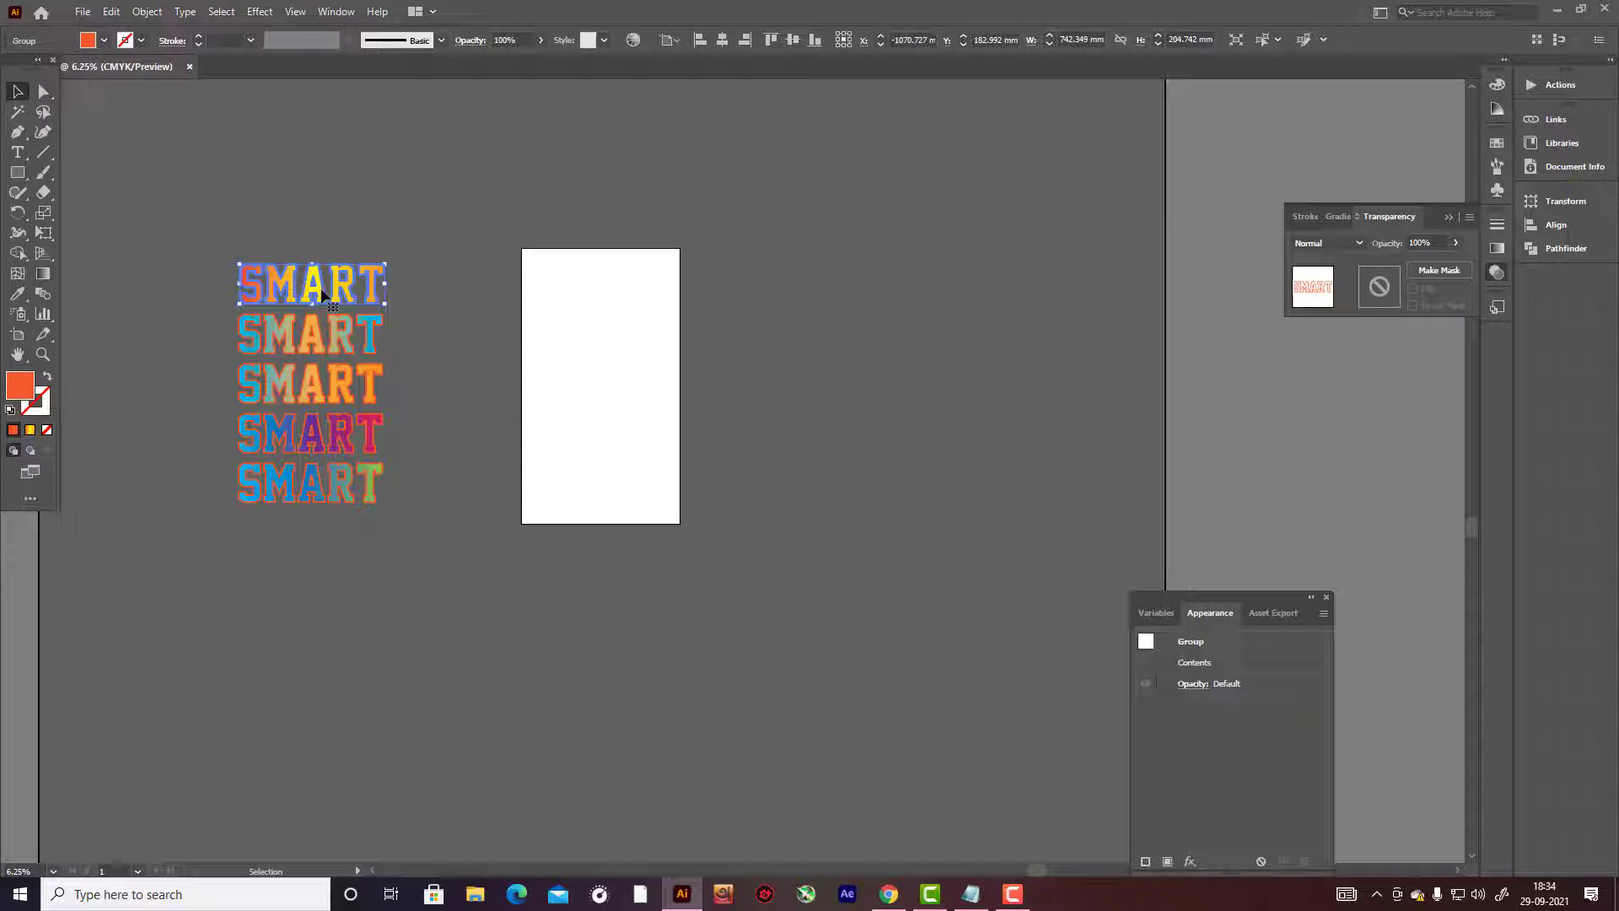
Set the top SMART copy to Color Dodge and try editing an opacity mask on it.
click(1359, 243)
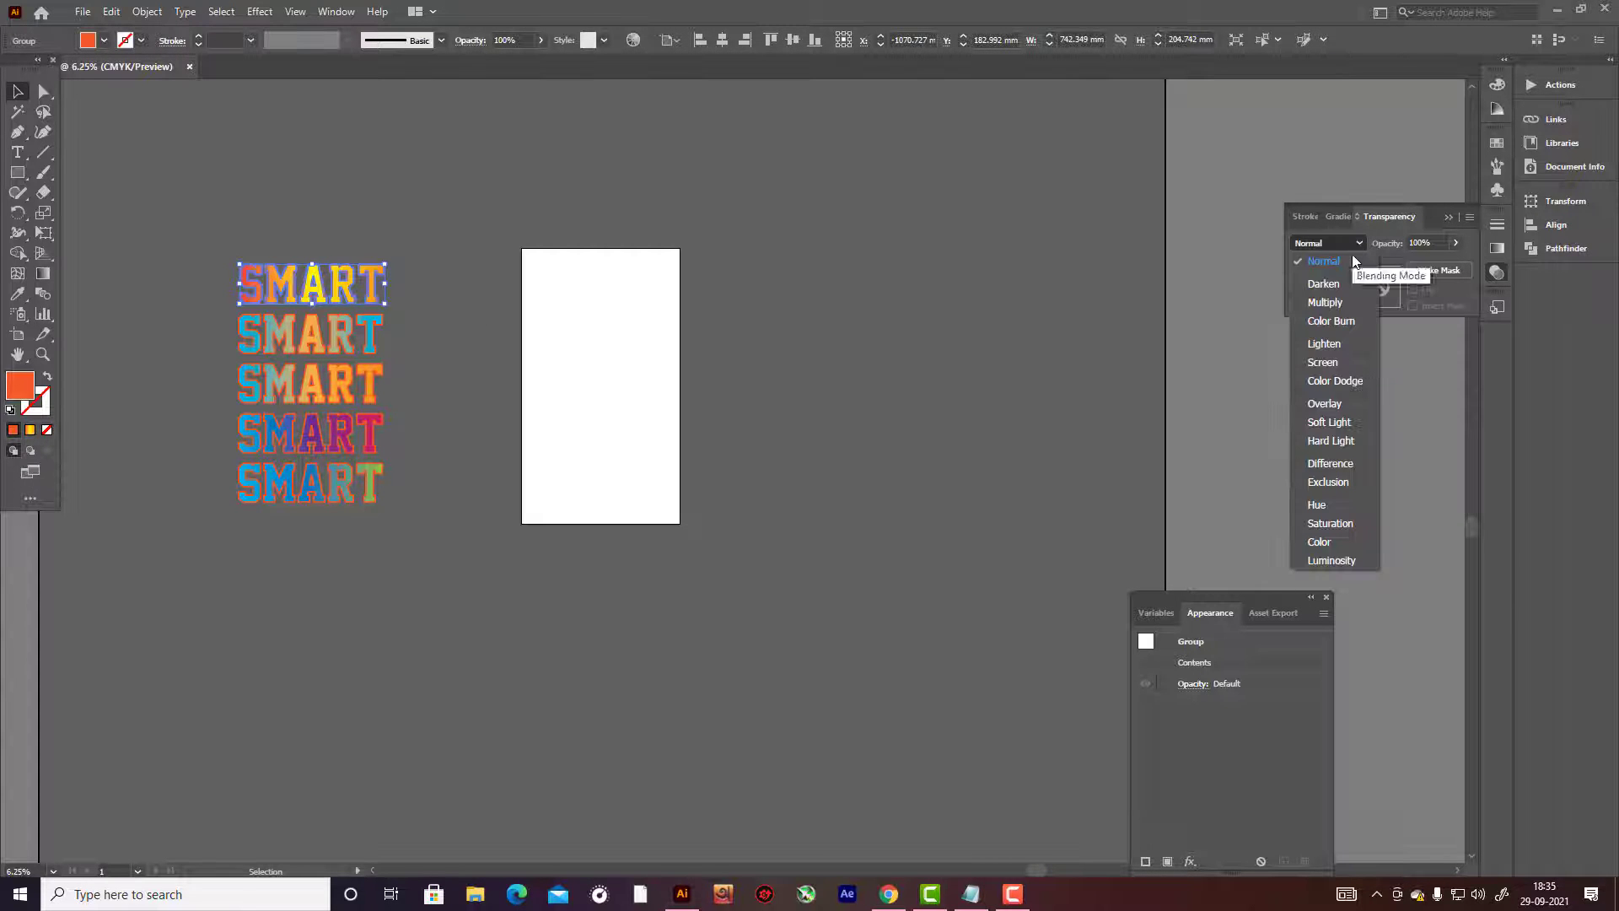
click(1349, 384)
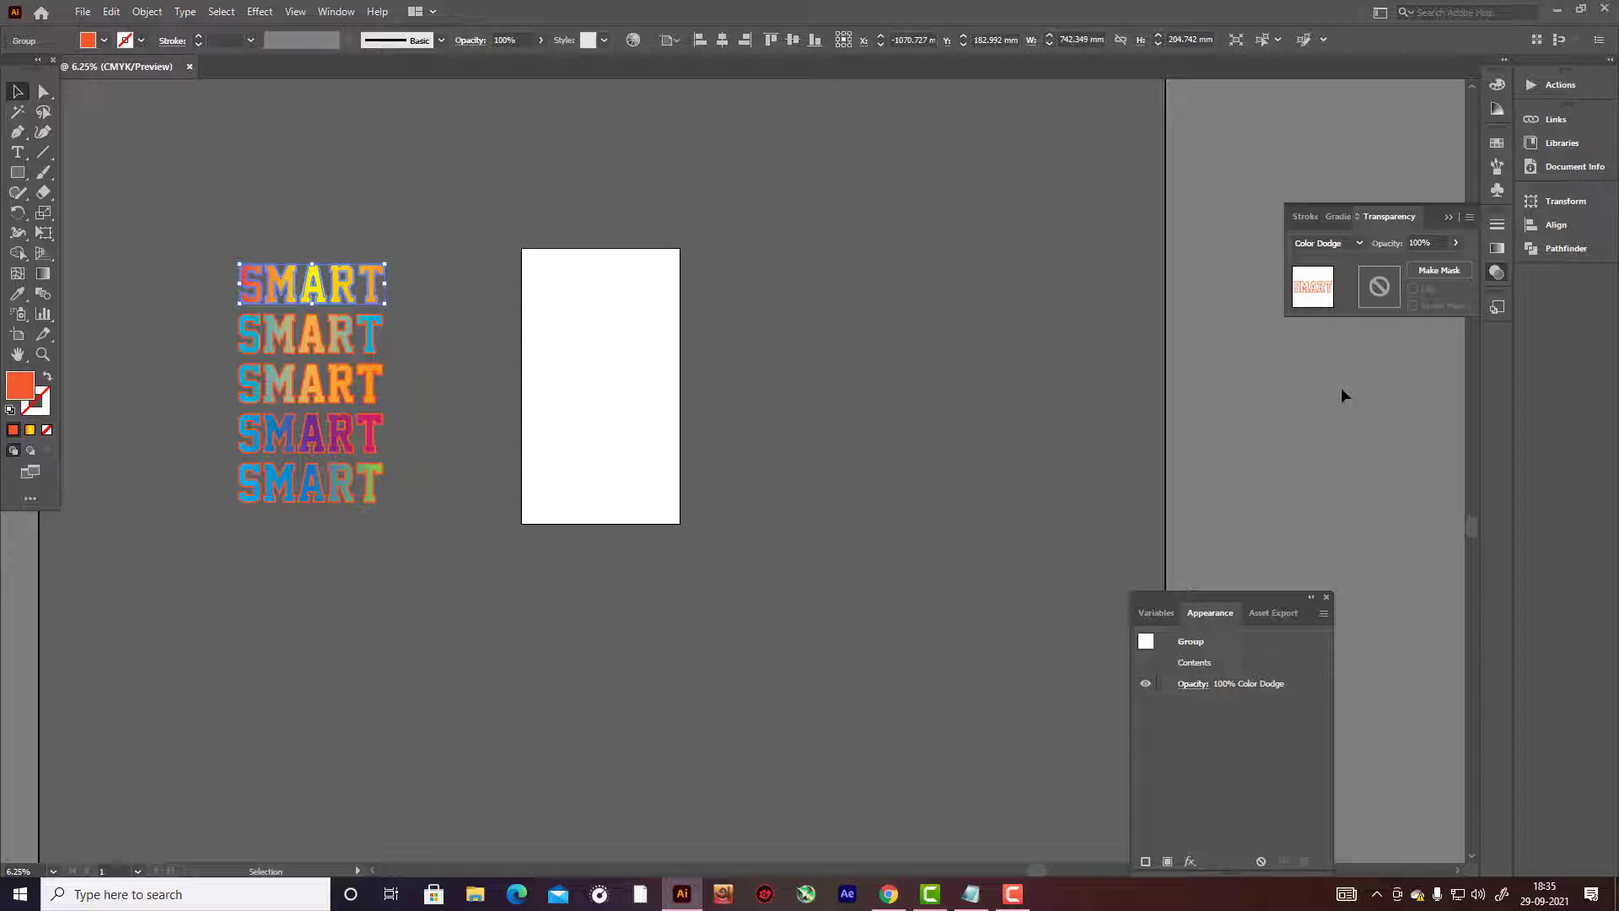
click(1454, 270)
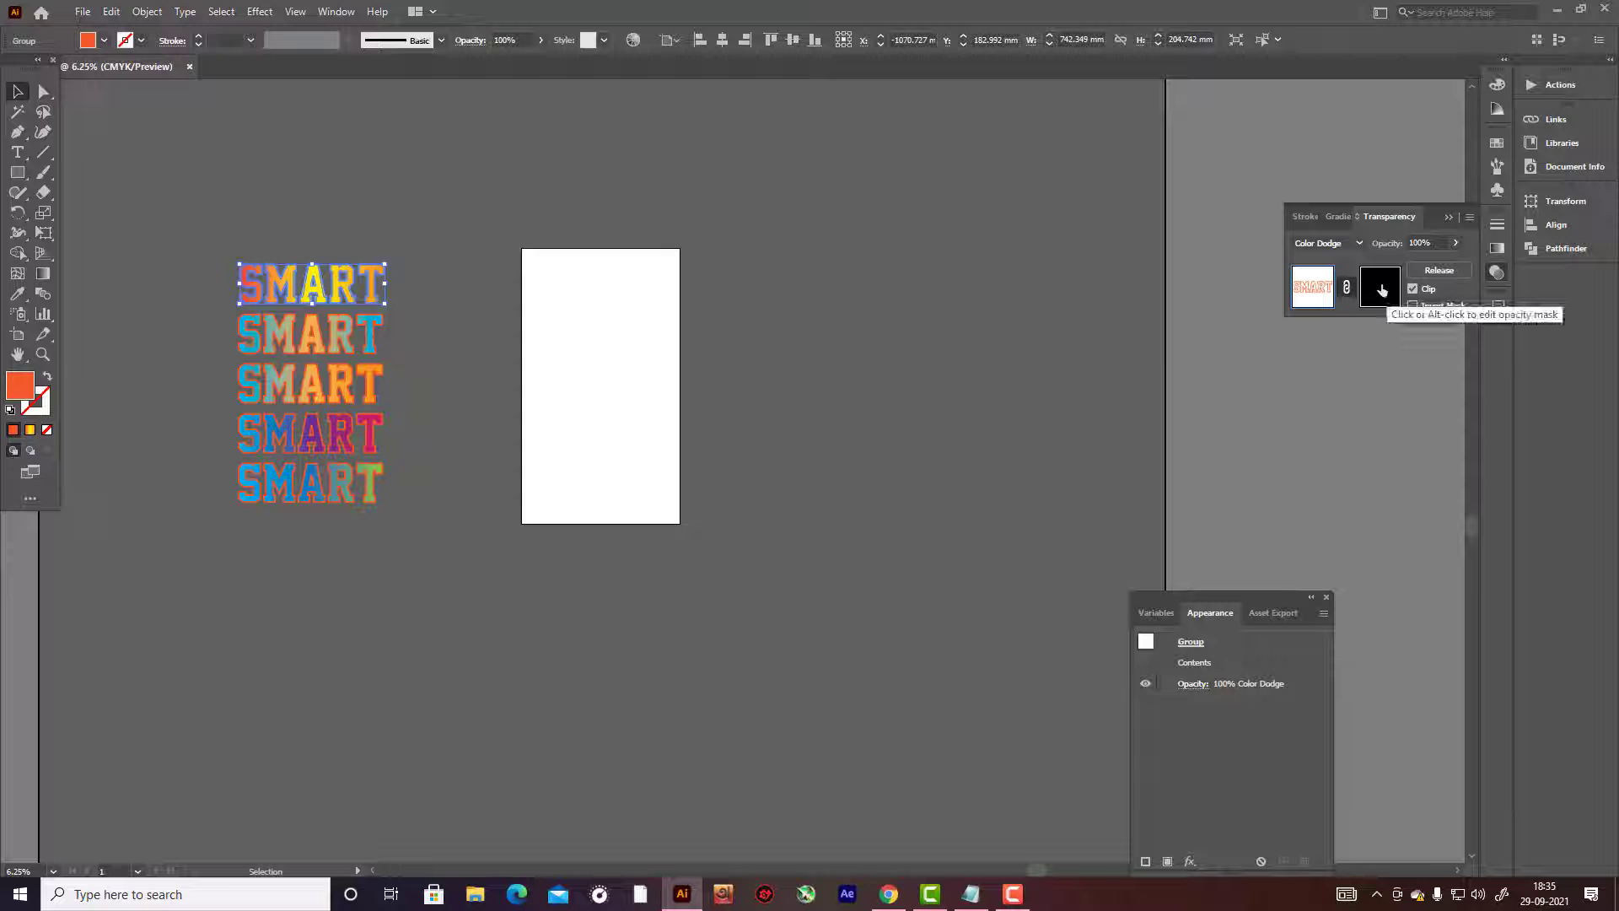
click(1381, 289)
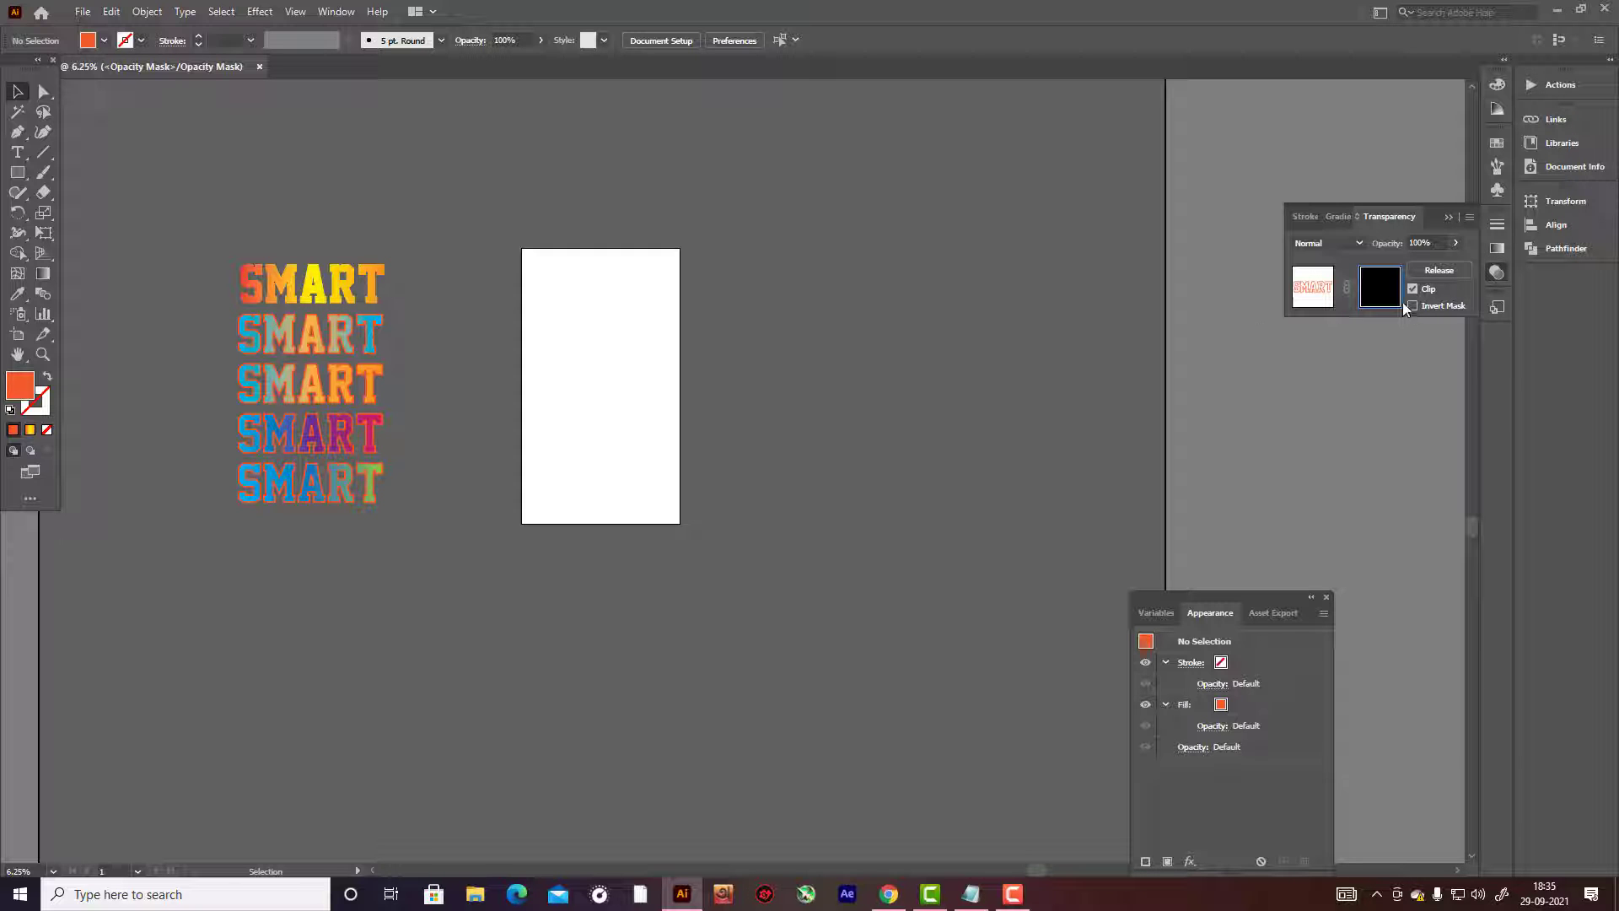
click(1439, 269)
Reselect the top SMART group, reapply Color Dodge, and undo a newly made opacity mask.
click(933, 357)
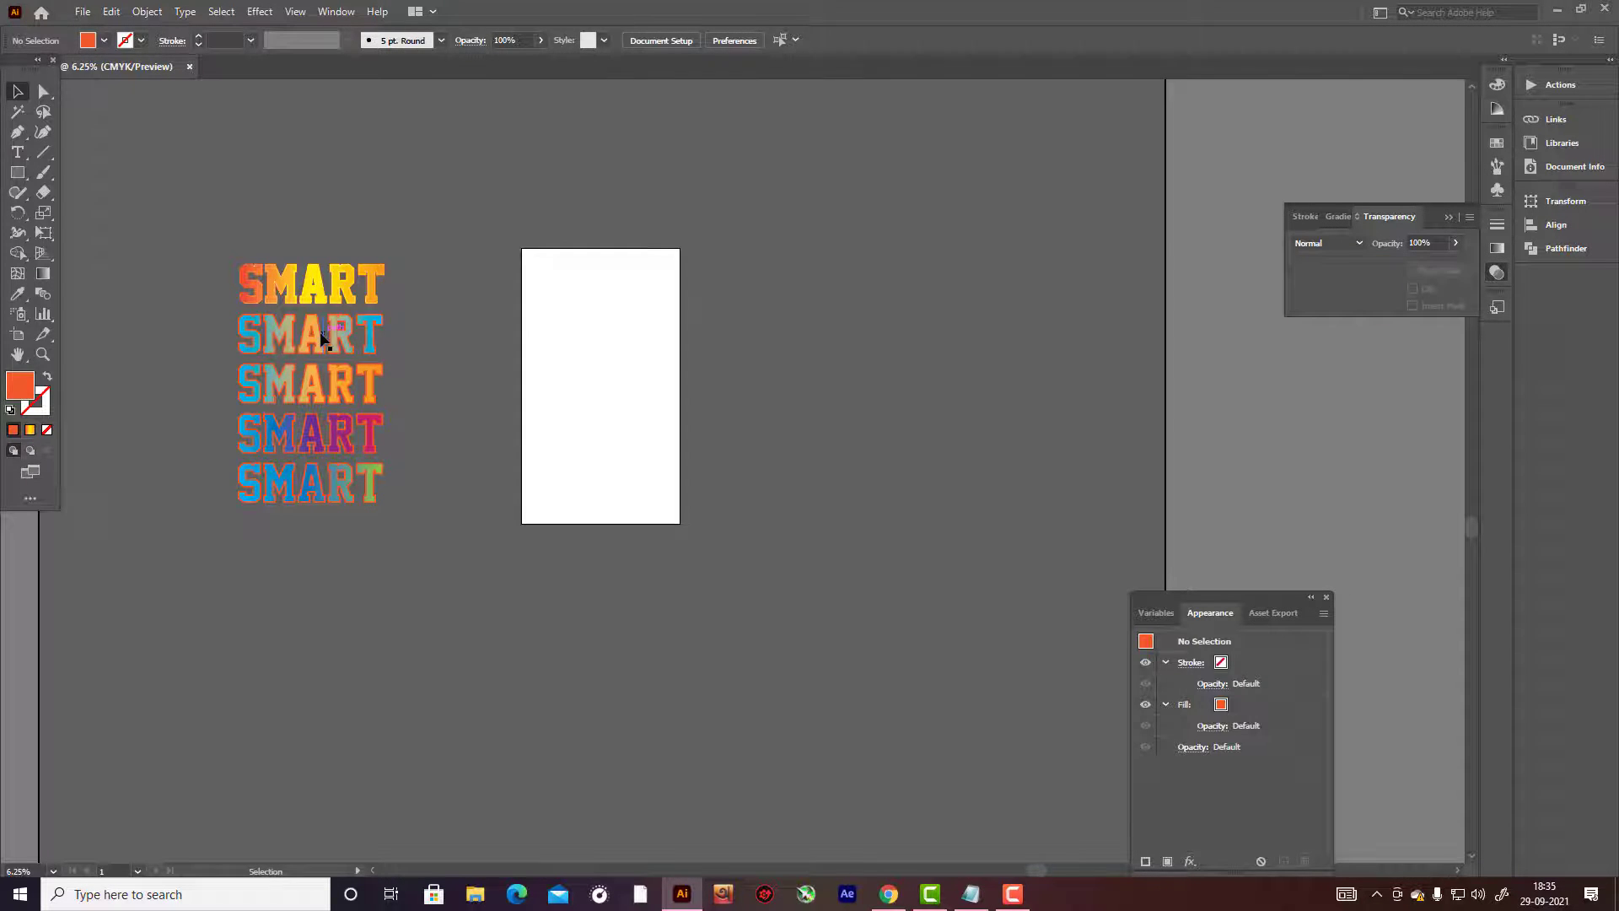
click(345, 283)
click(204, 273)
click(375, 284)
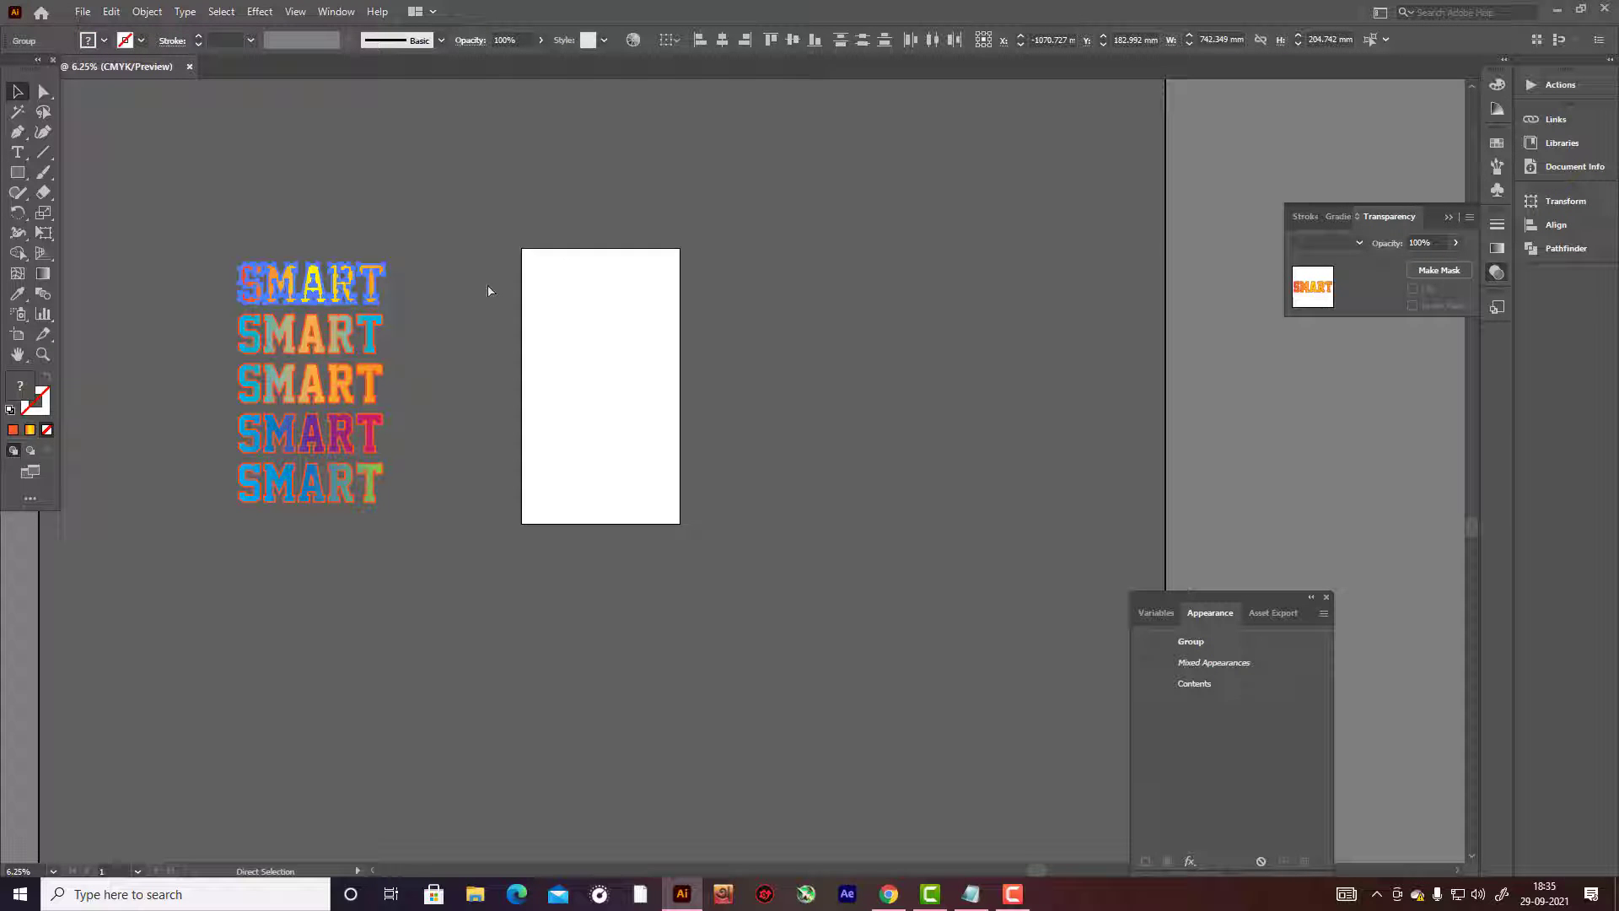
key(v)
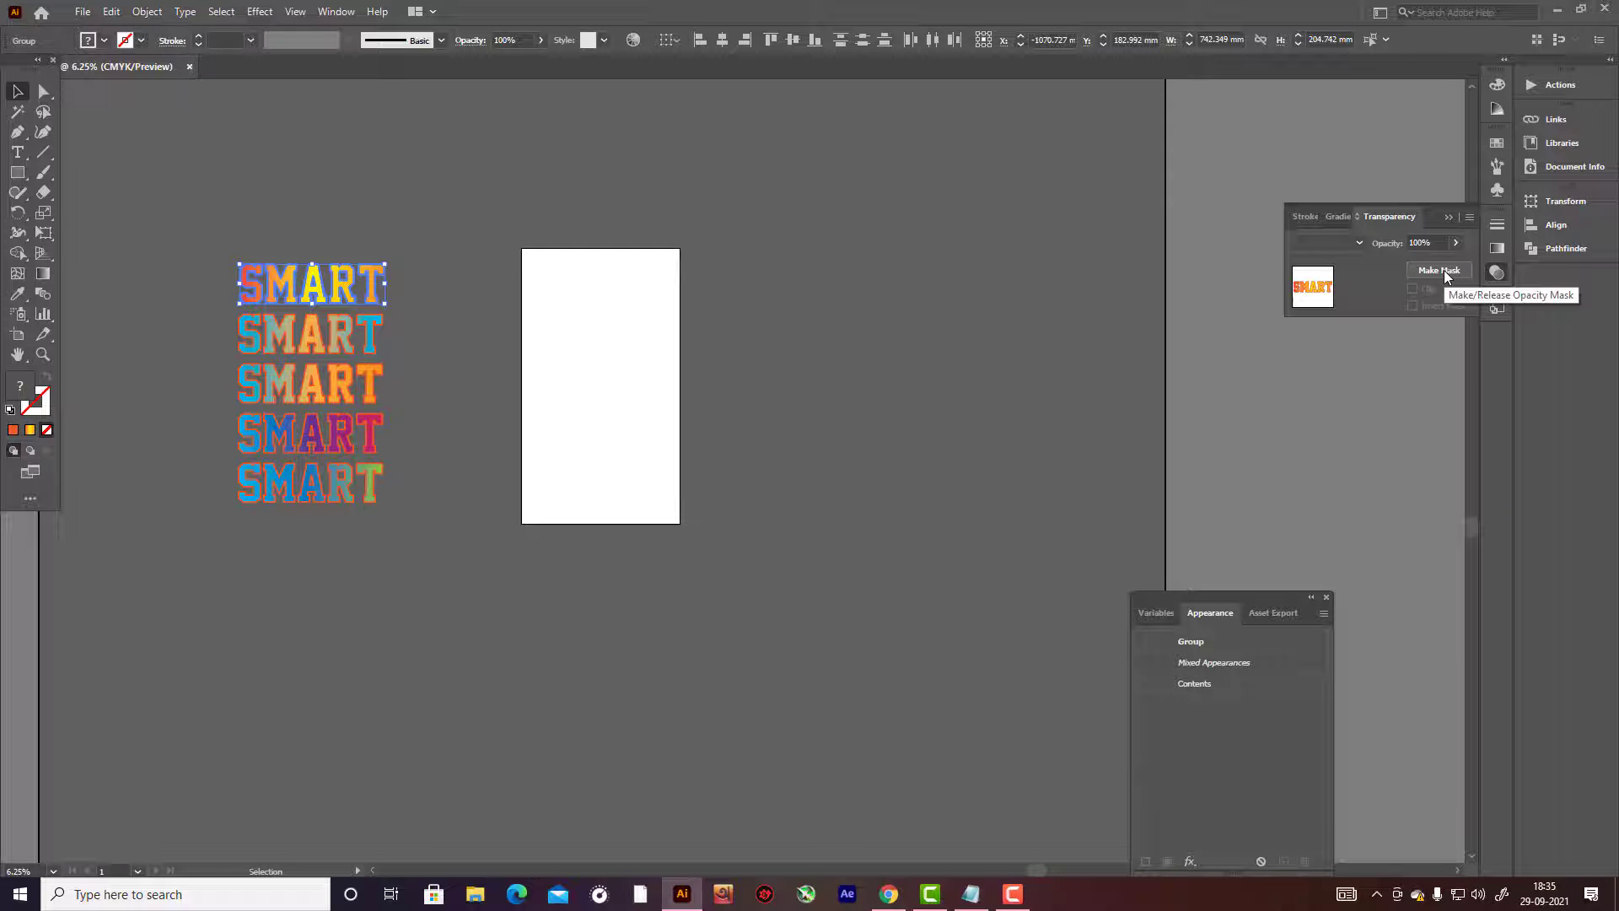
click(1358, 242)
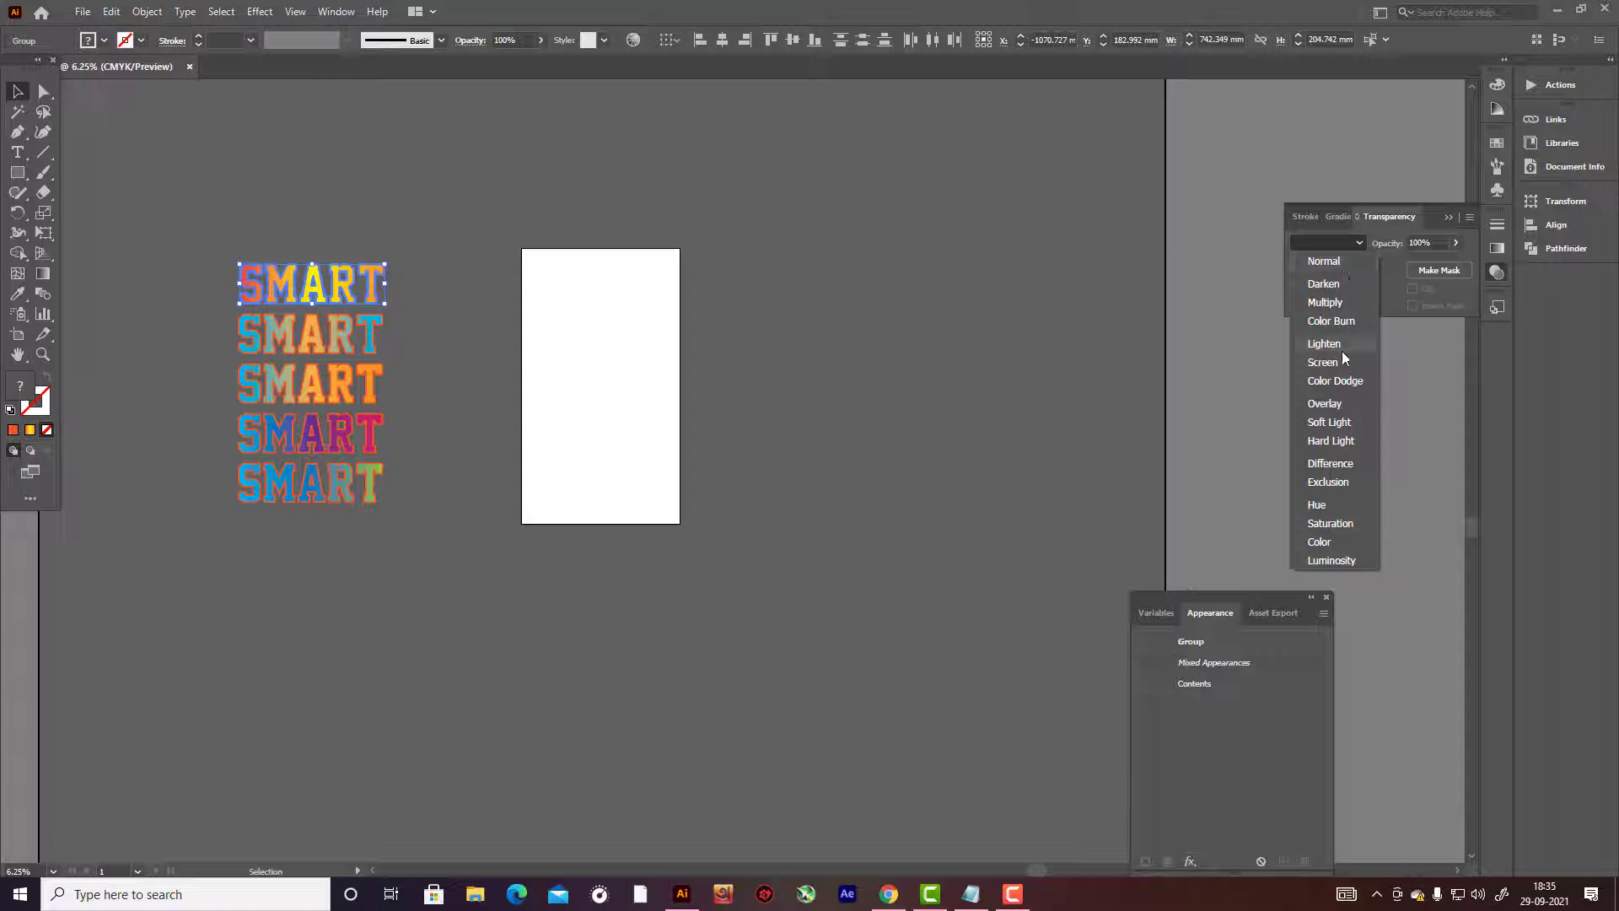
click(1347, 387)
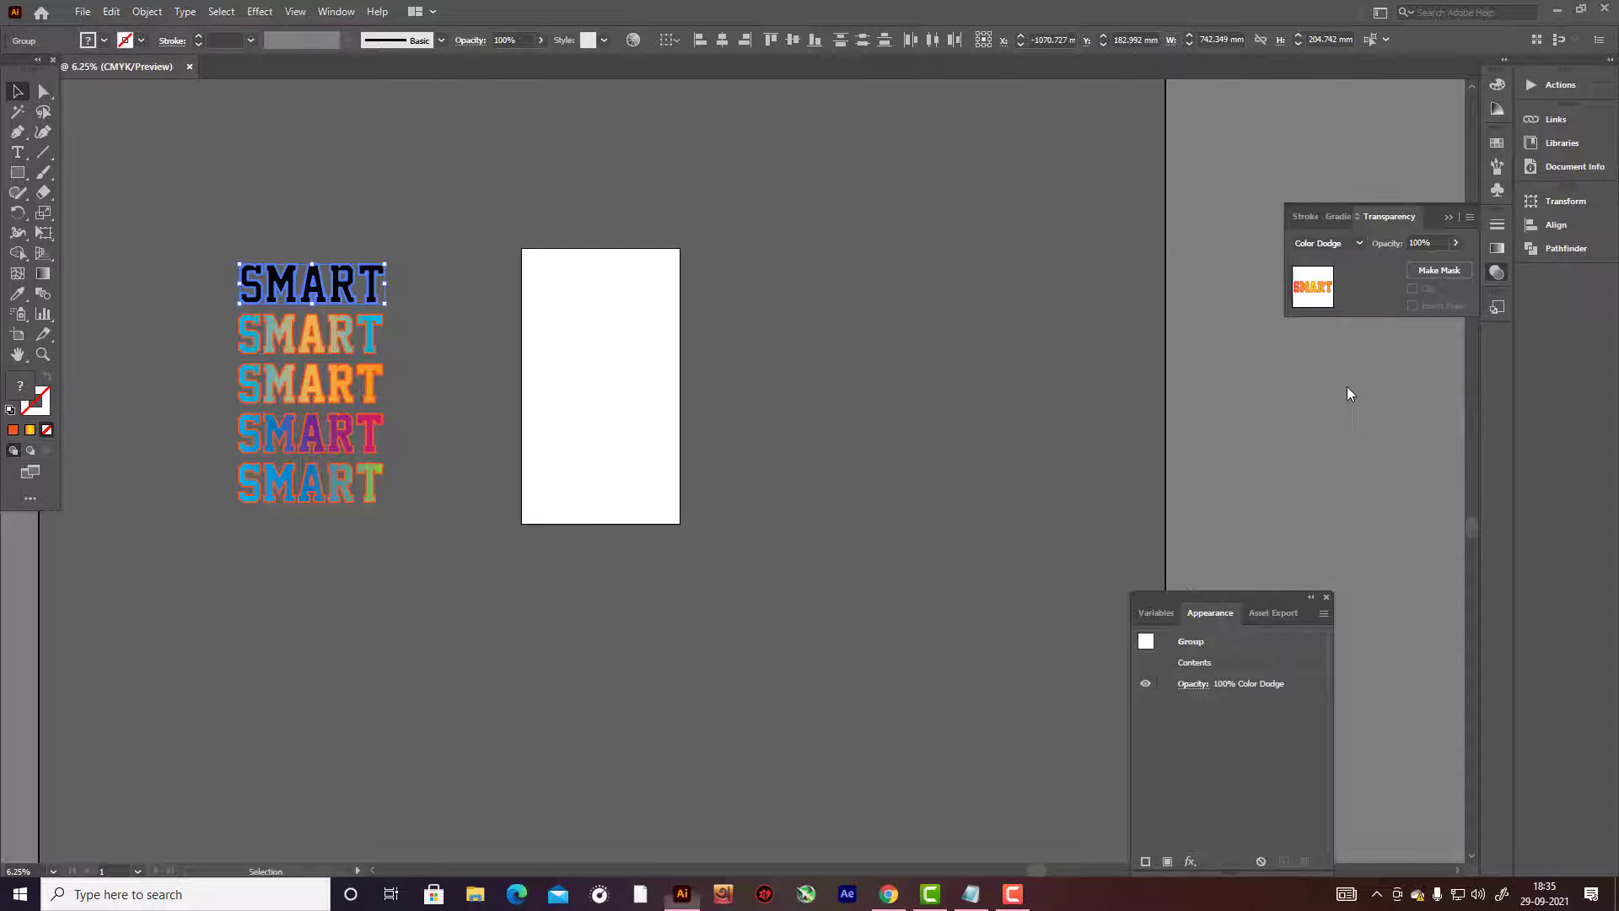
click(1445, 271)
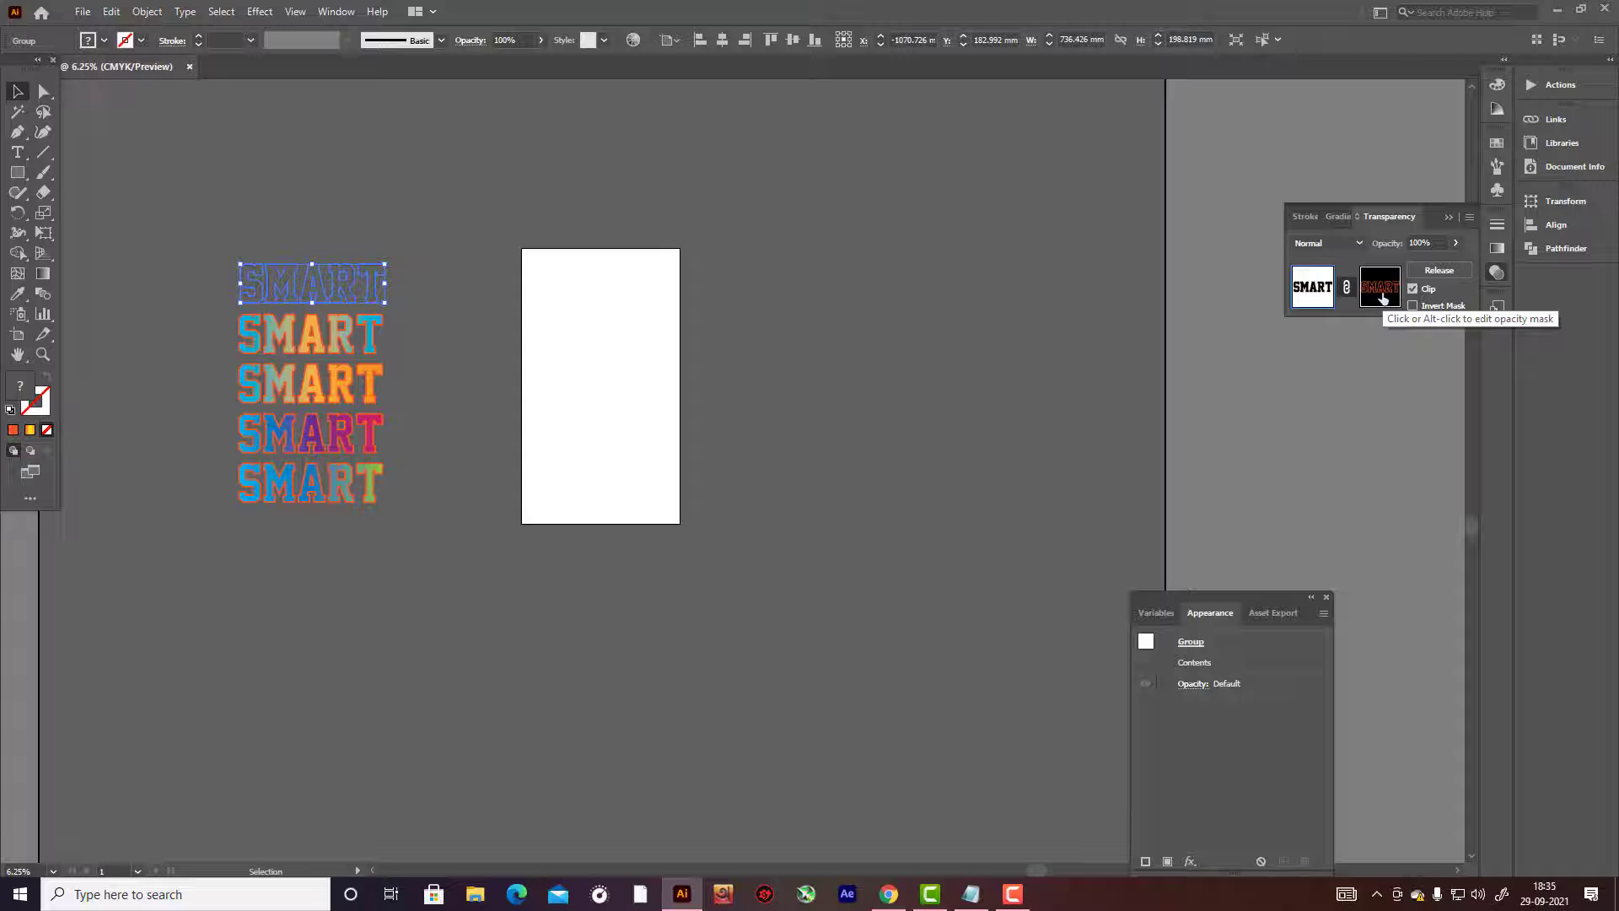
key(ctrl+z)
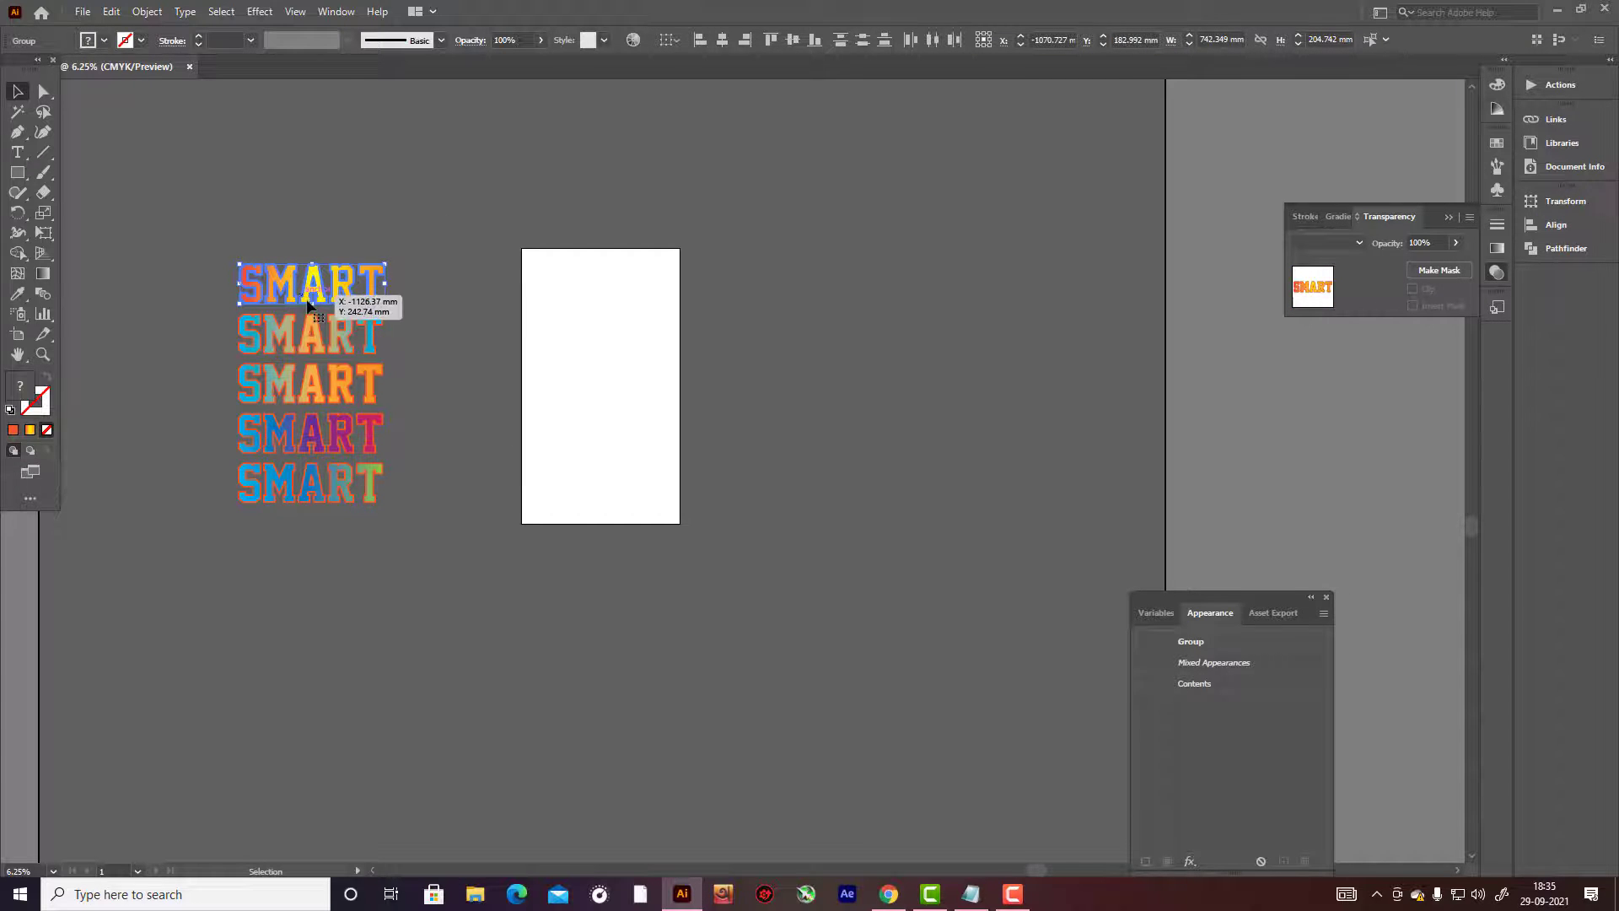
Reapply Color Dodge to the top SMART group and reselect it.
click(1359, 242)
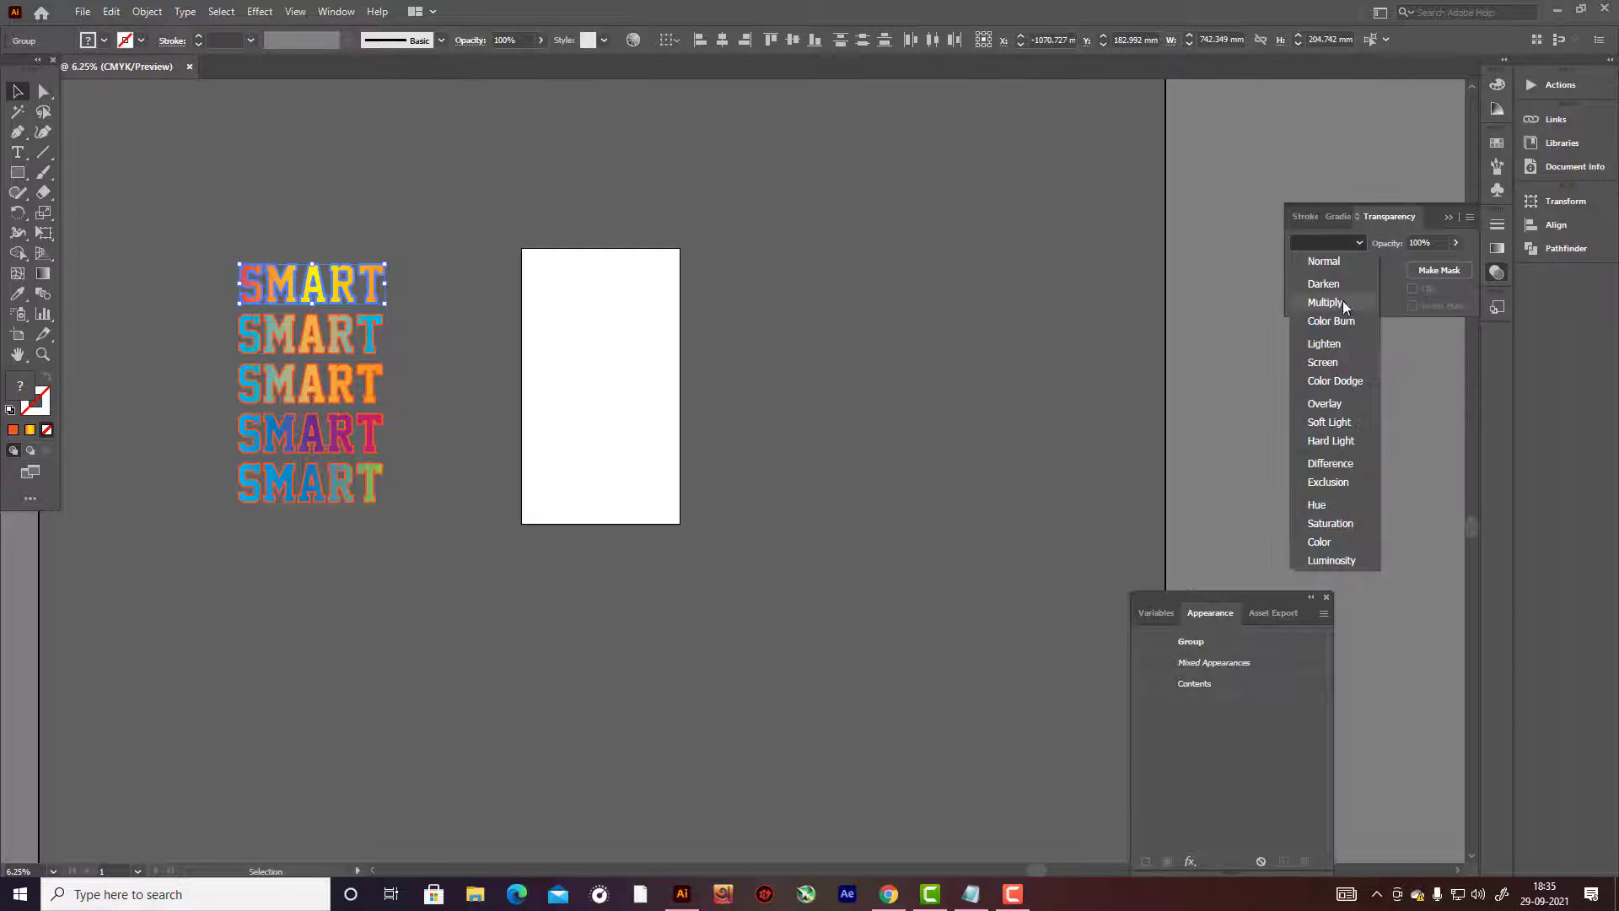
click(1347, 380)
click(812, 341)
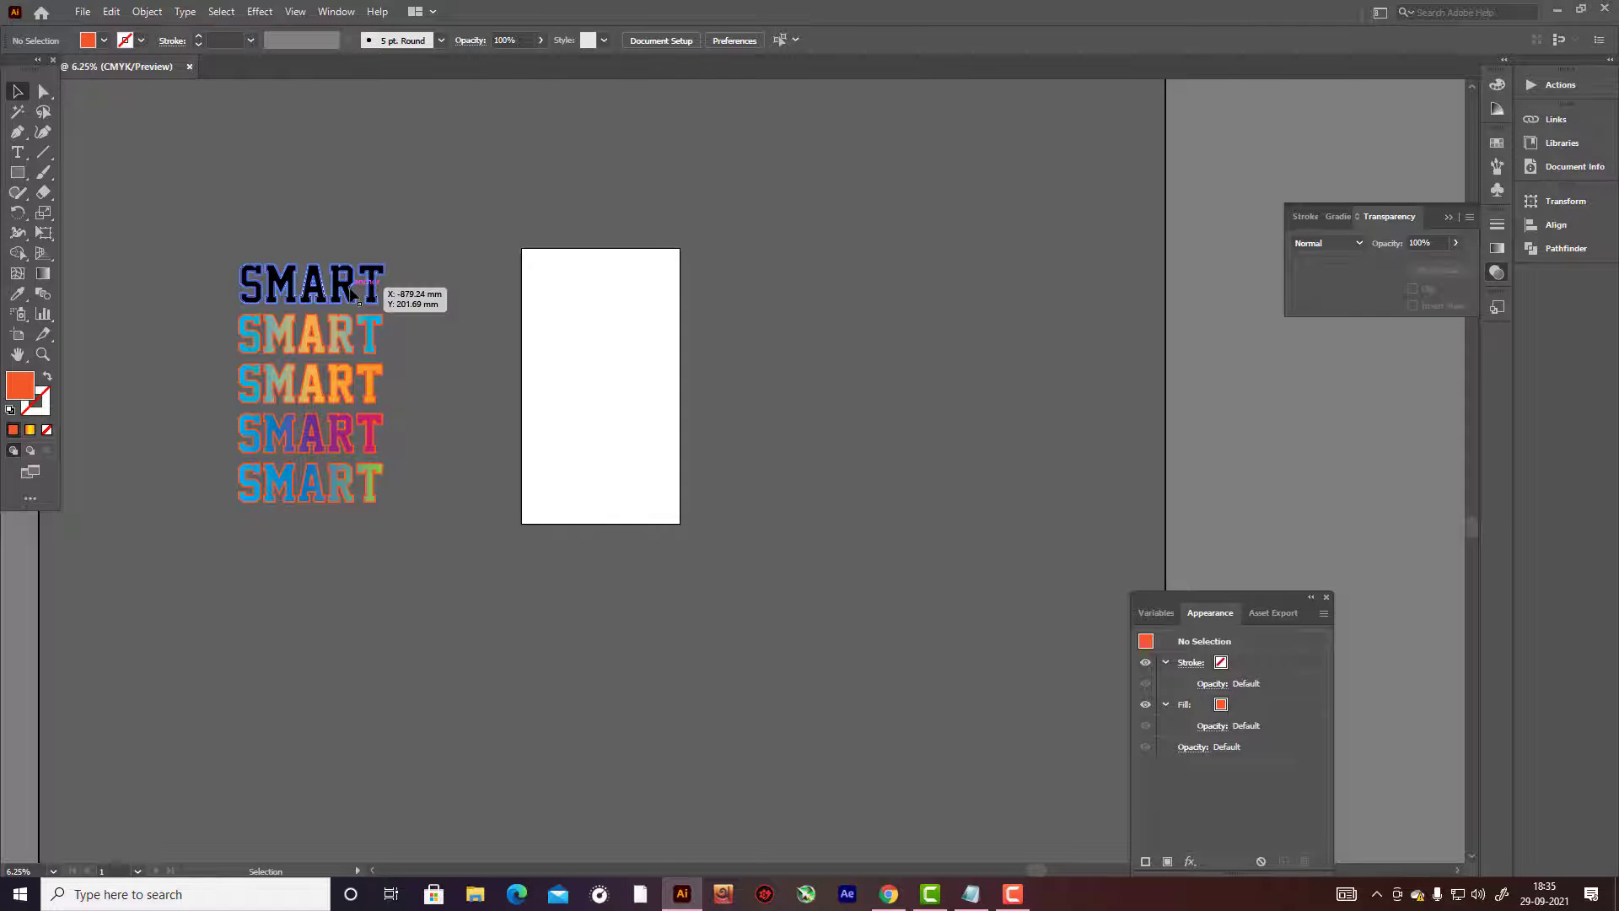
click(352, 290)
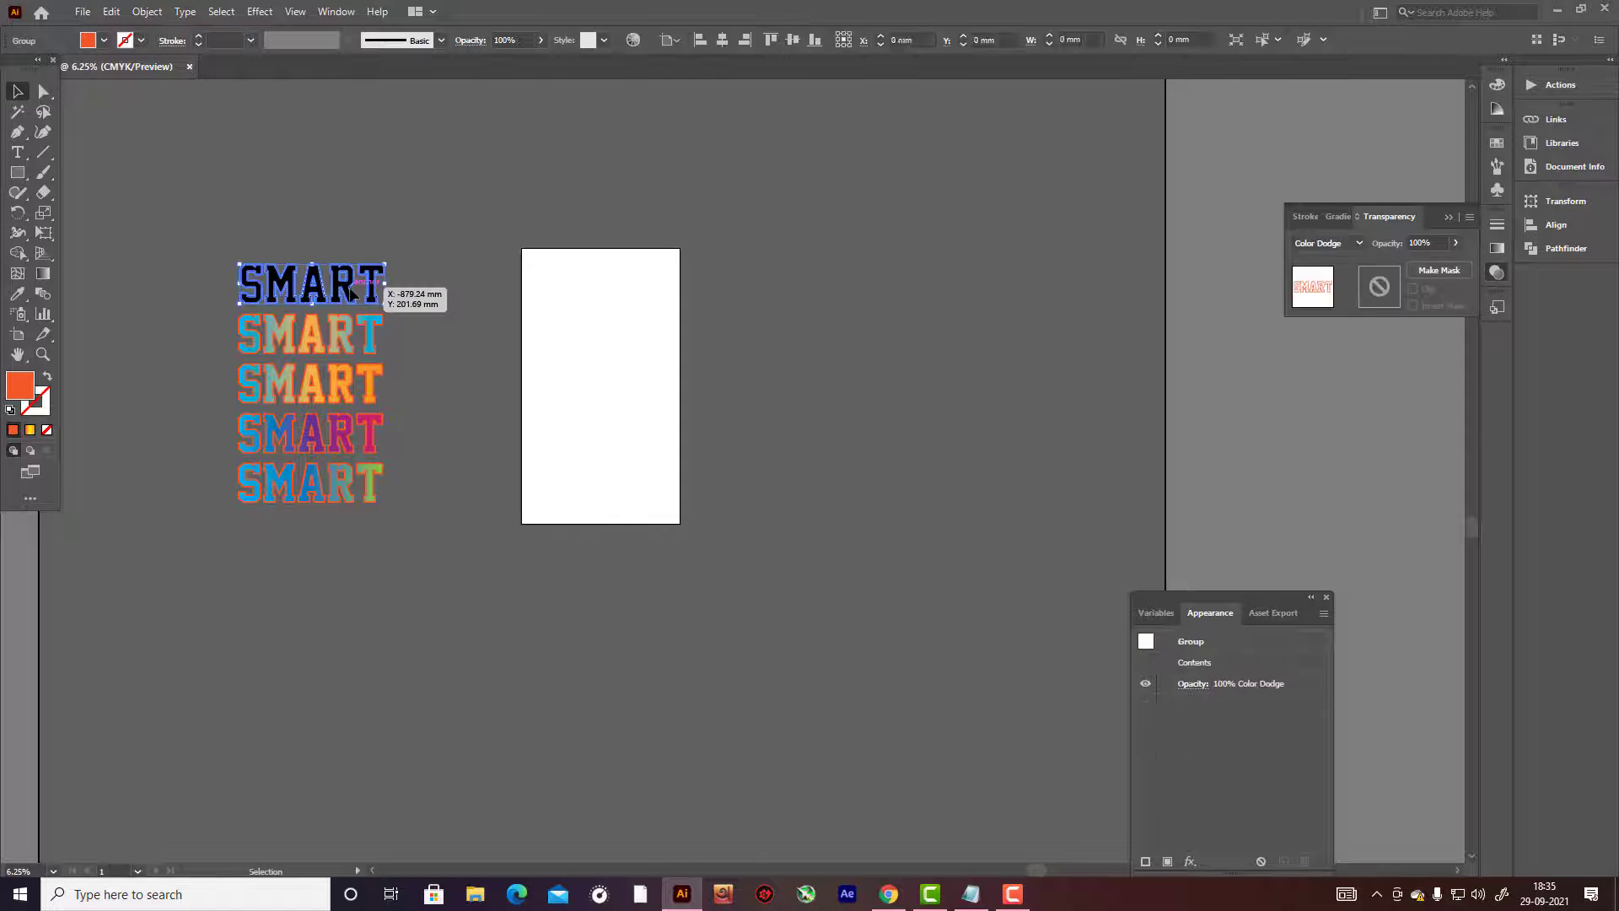
Change the top SMART copy's blending to Soft Light with 56% opacity.
double_click(20, 386)
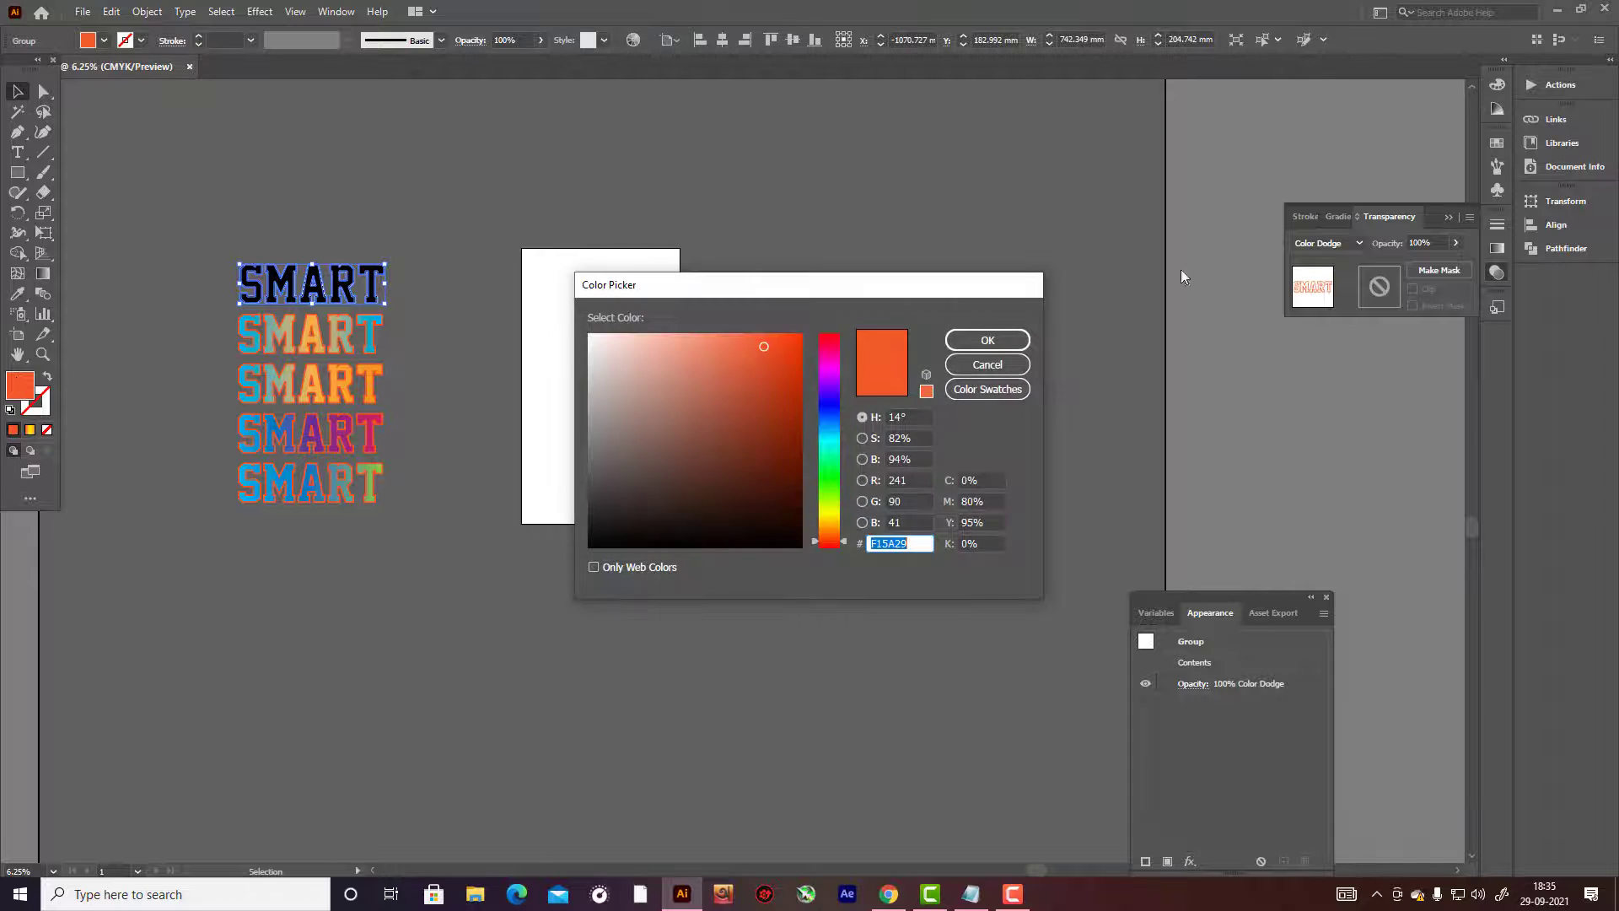
click(1021, 371)
click(1360, 242)
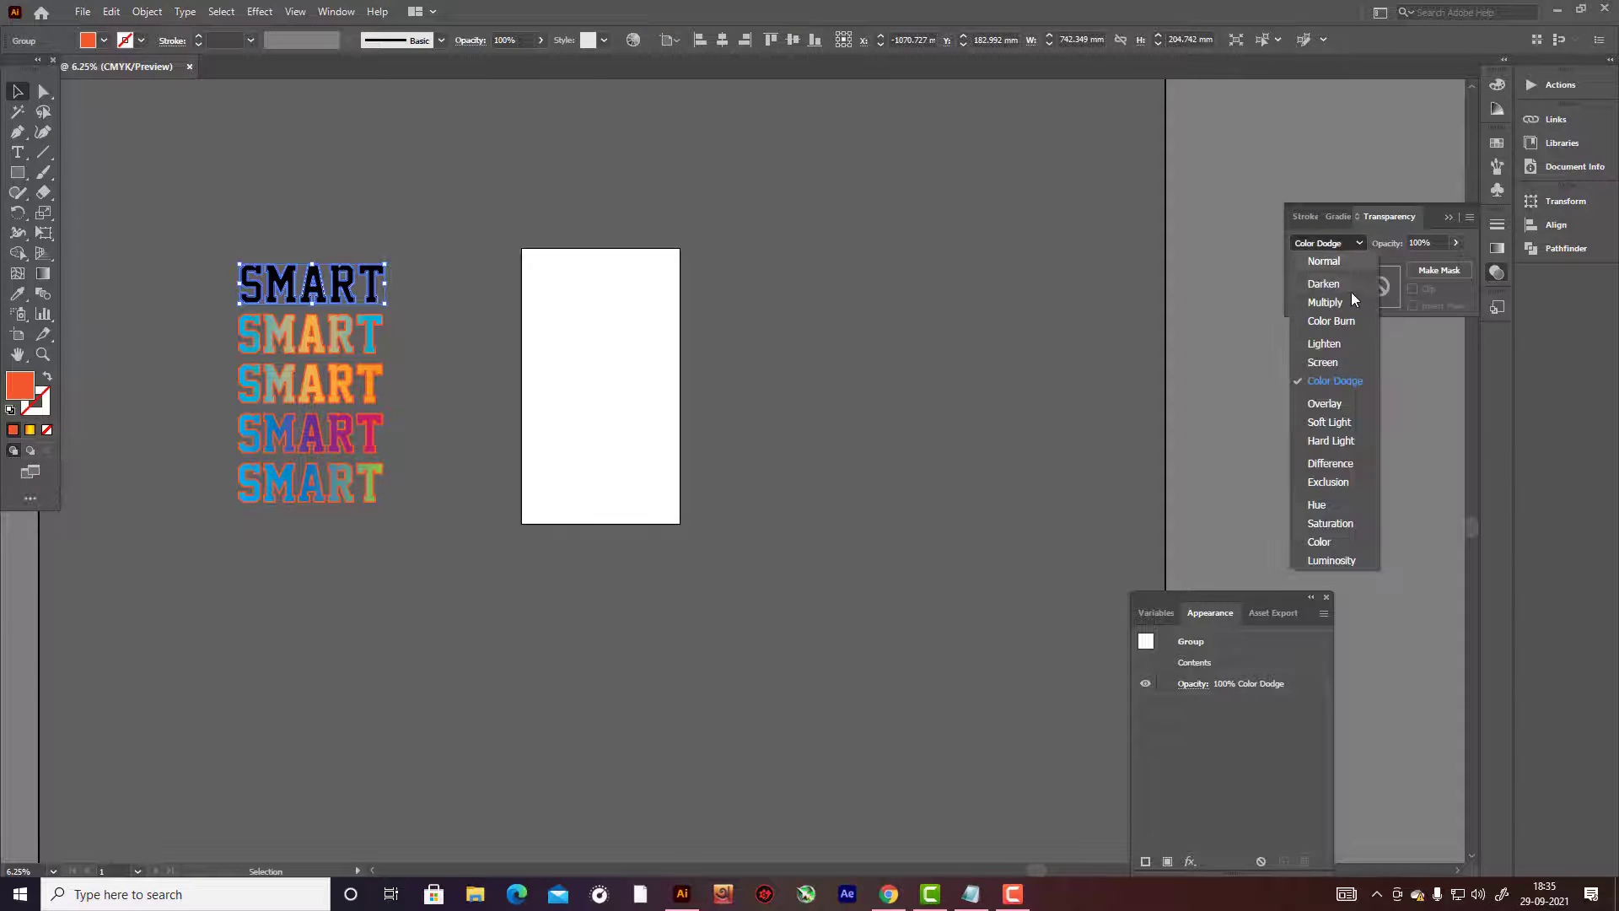
click(1341, 424)
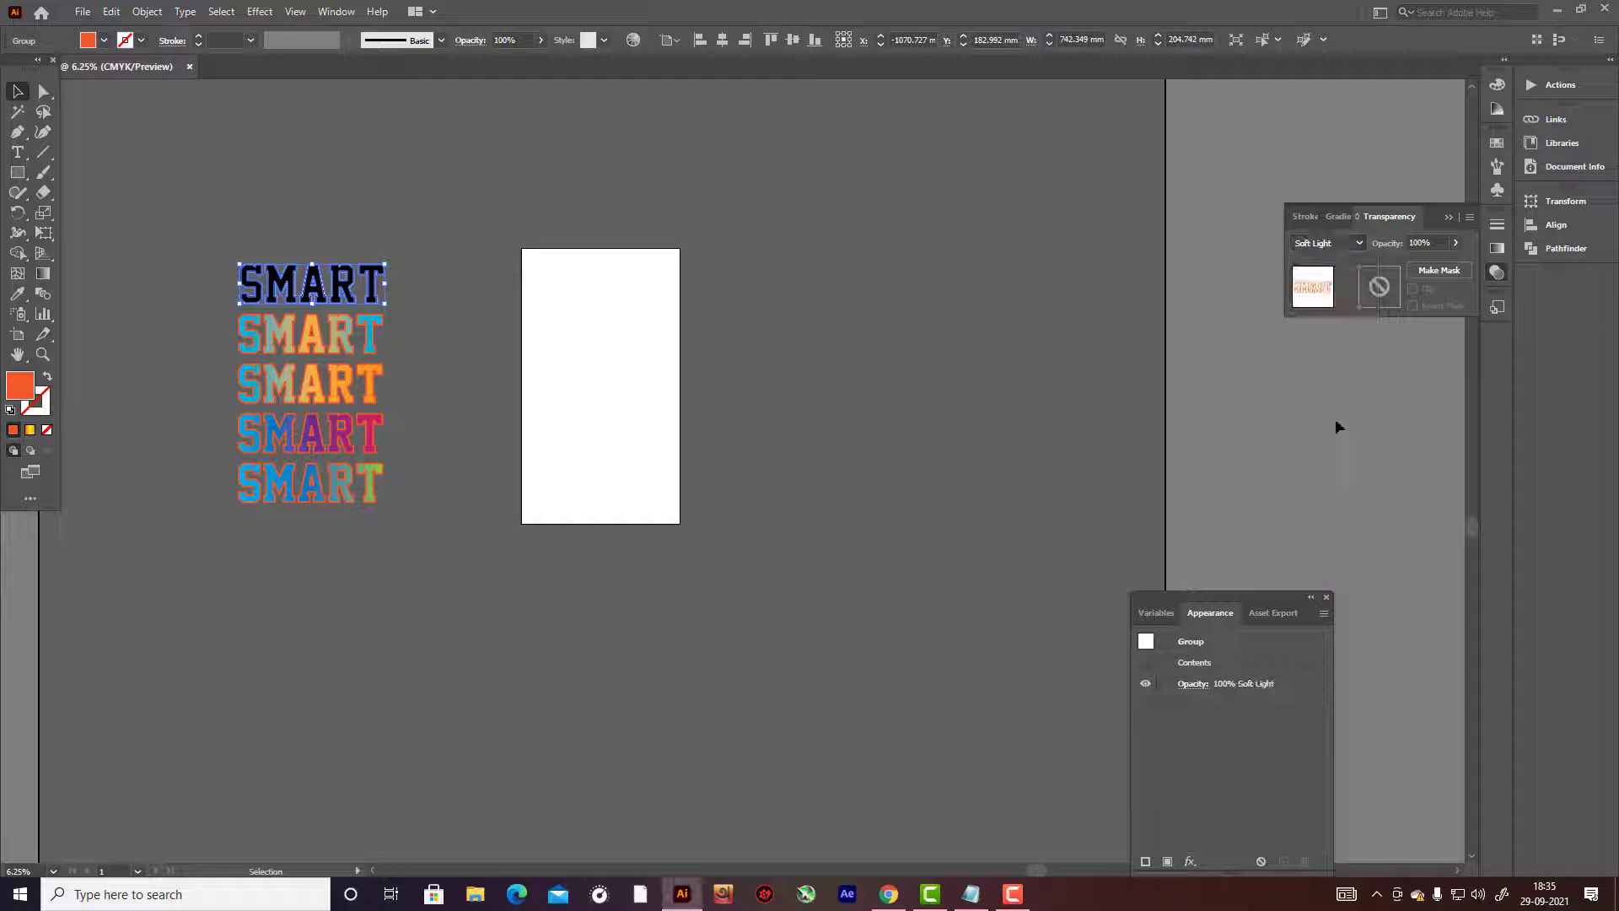
click(1455, 242)
drag(1452, 266, 1410, 271)
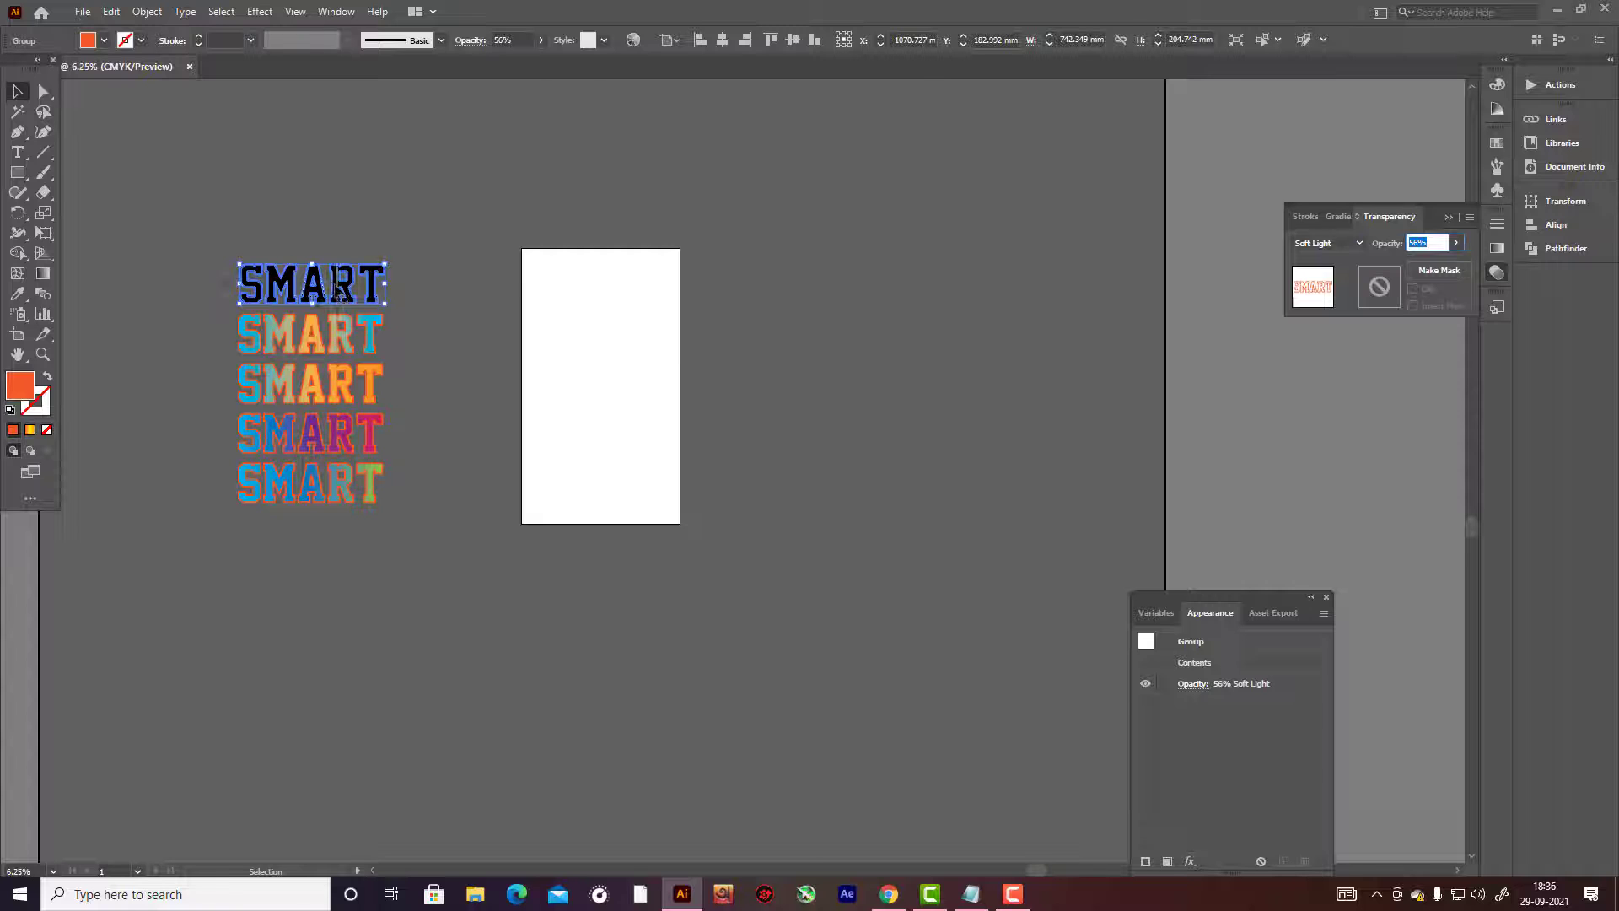
Try moving the R letter onto the artboard, undo it, and select all SMART copies.
drag(347, 283, 623, 337)
click(883, 244)
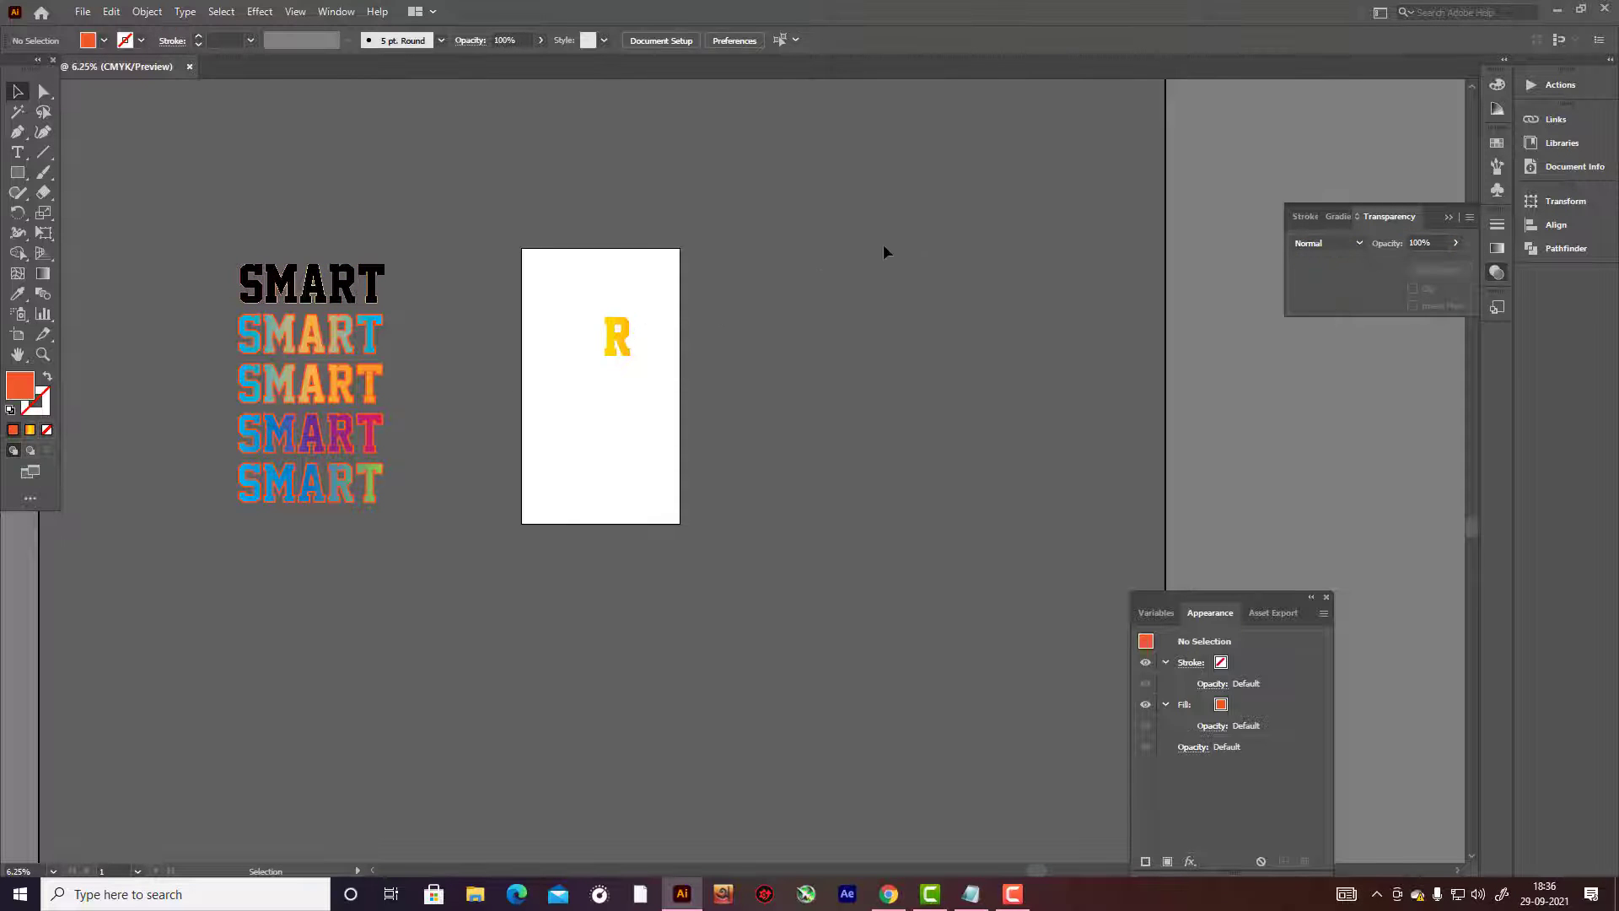
key(ctrl+z)
click(882, 268)
key(ctrl+a)
click(315, 123)
key(ctrl+a)
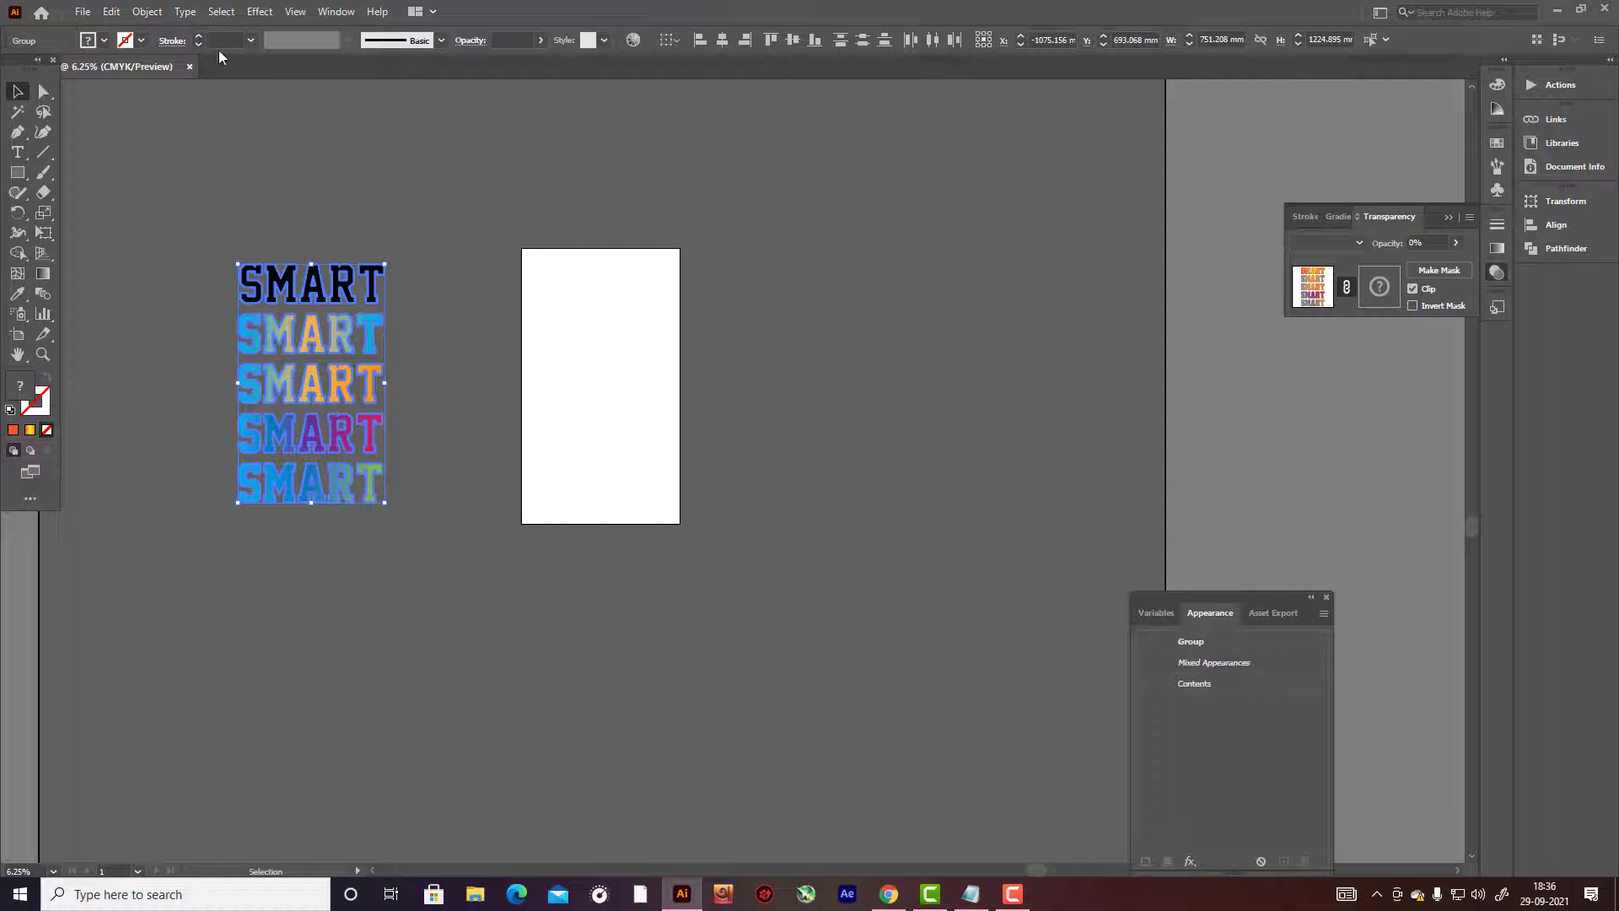
click(146, 12)
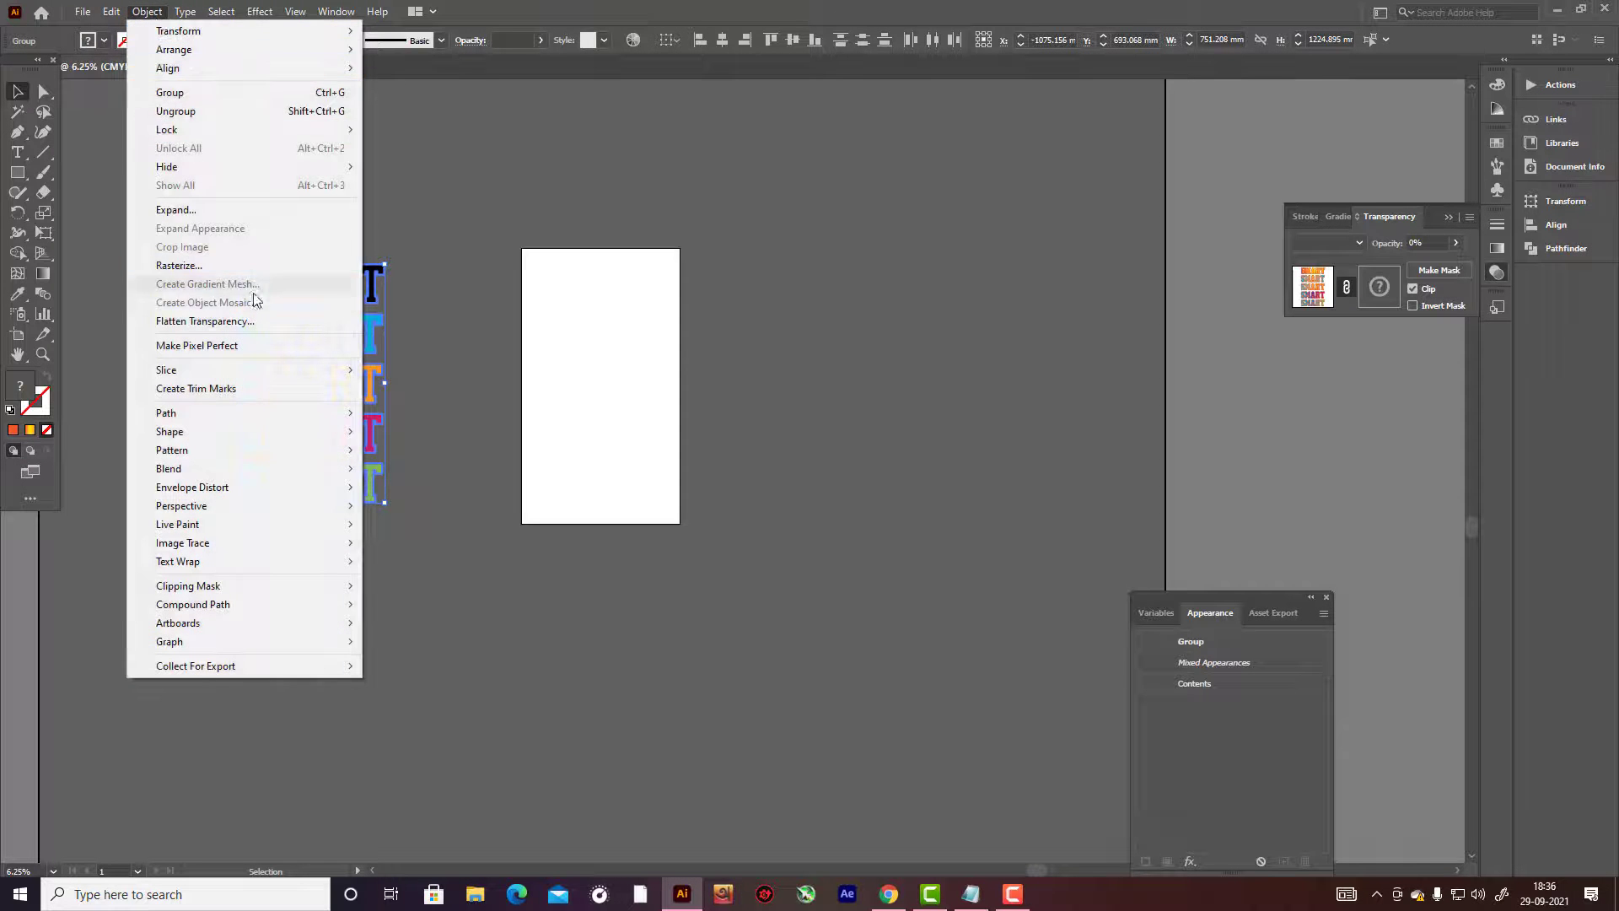
mouse_move(336, 11)
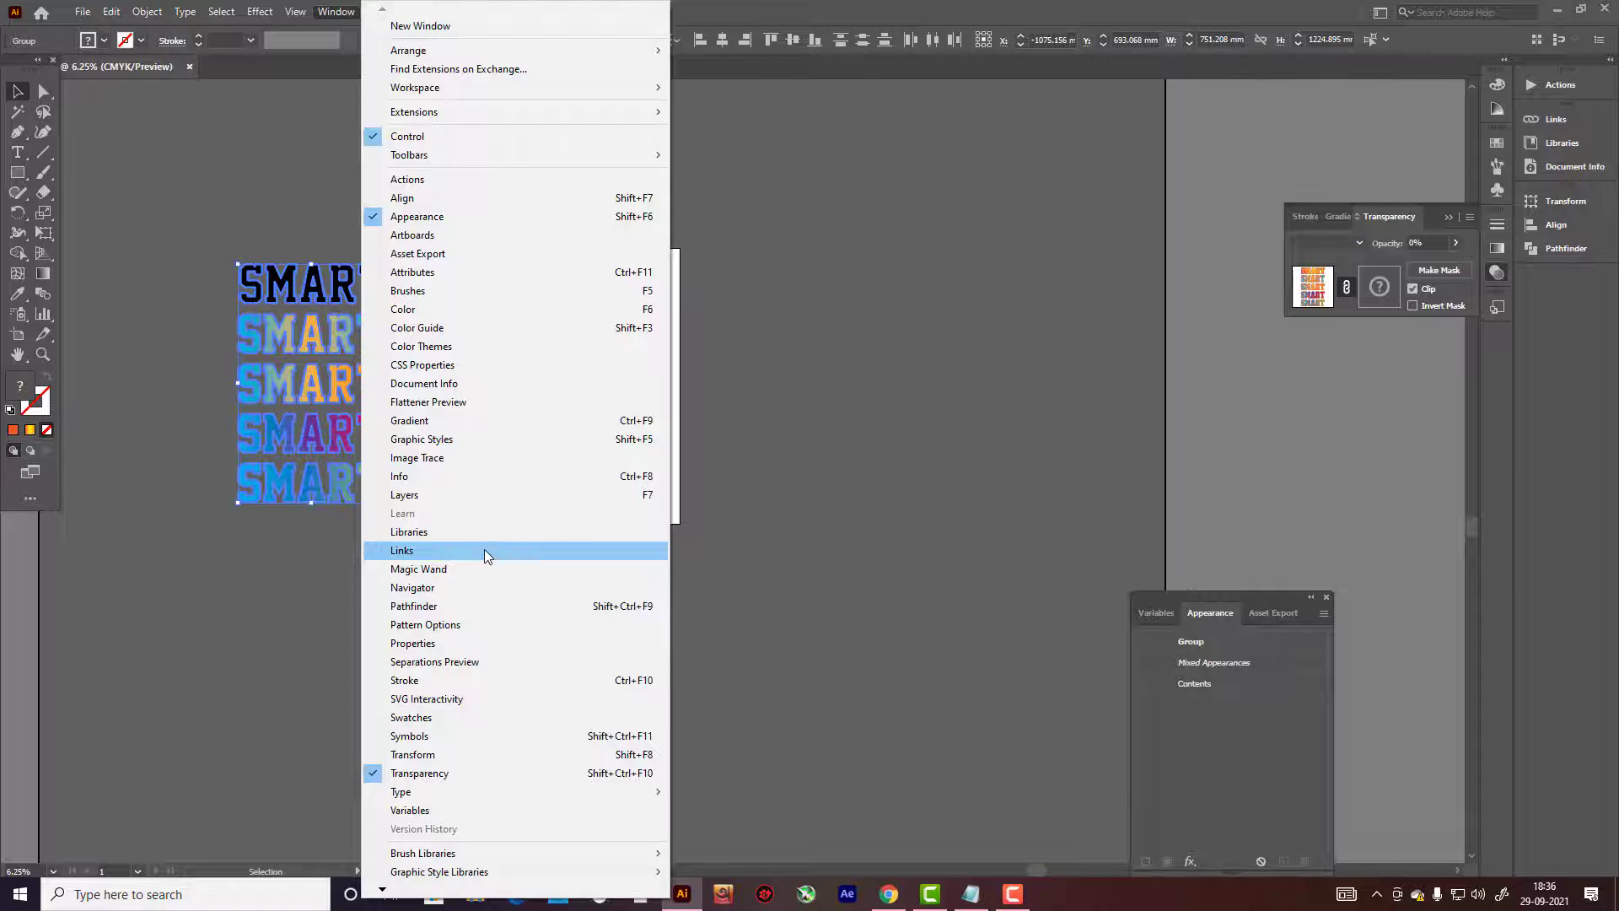
click(484, 550)
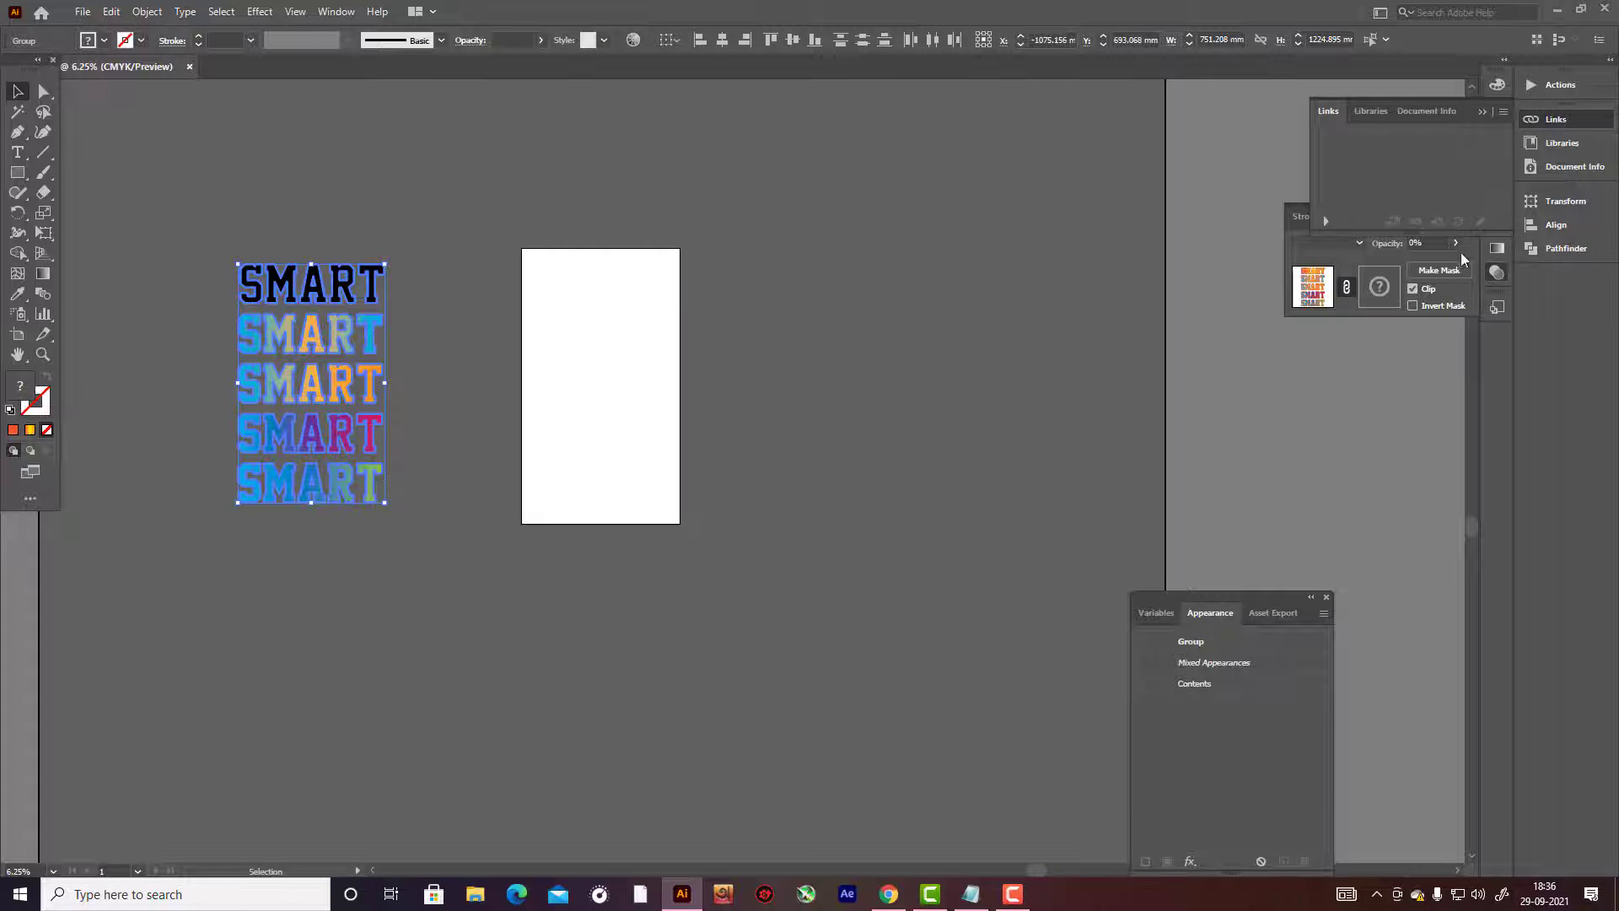
drag(1437, 231, 1493, 575)
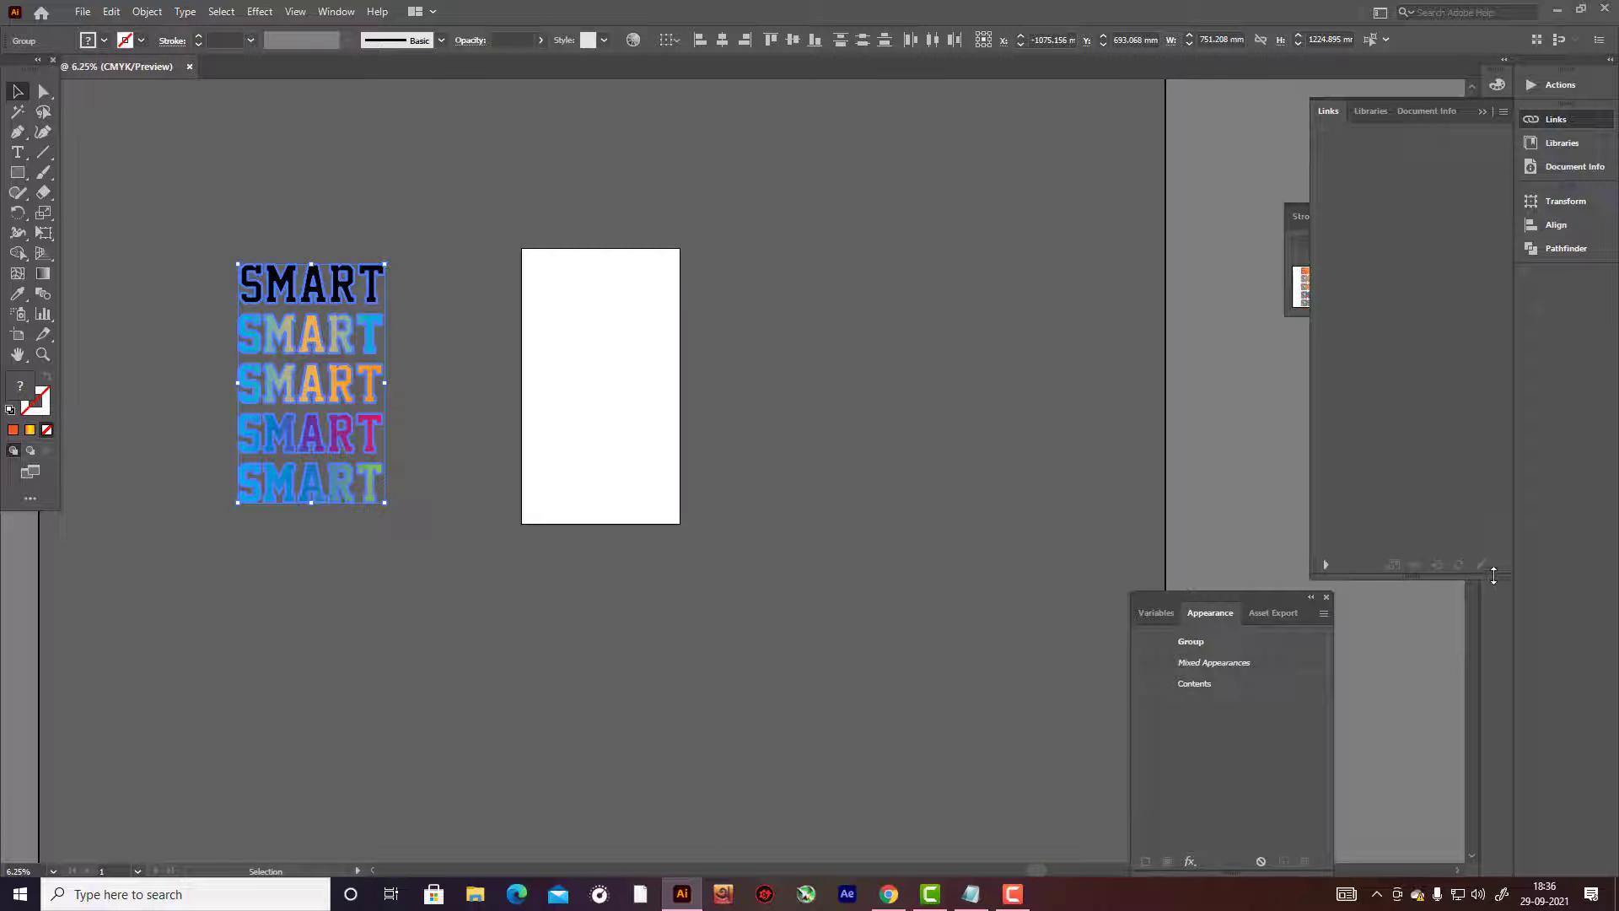
Draw an orange rounded rectangle on the artboard with the Rounded Rectangle tool.
click(1482, 112)
click(600, 269)
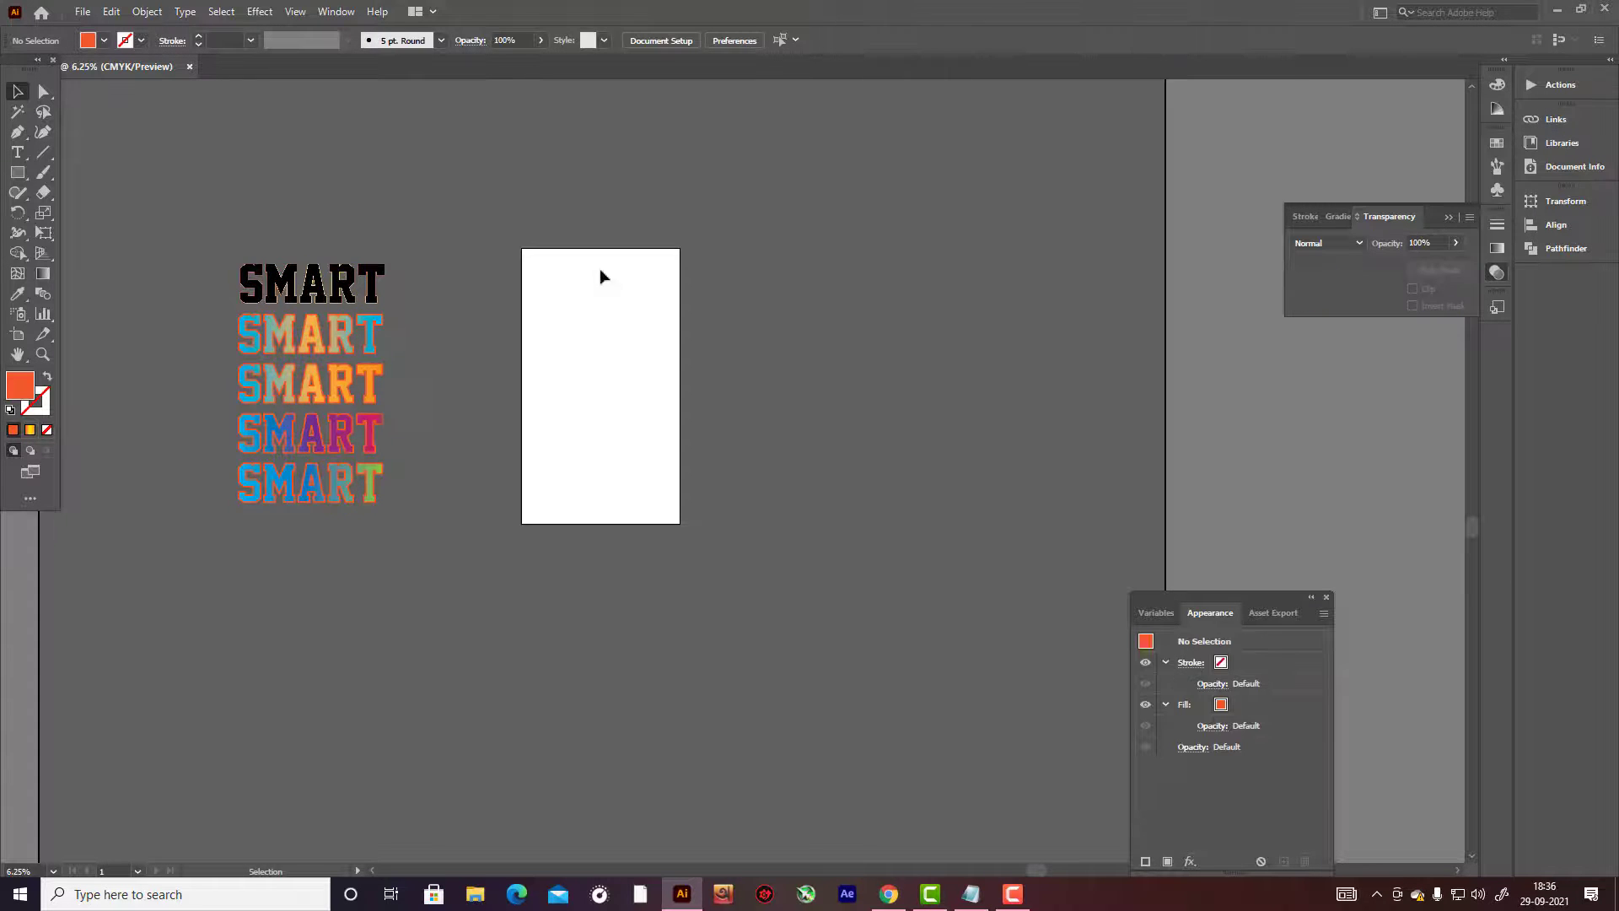
drag(17, 175, 84, 191)
drag(565, 303, 644, 413)
click(741, 386)
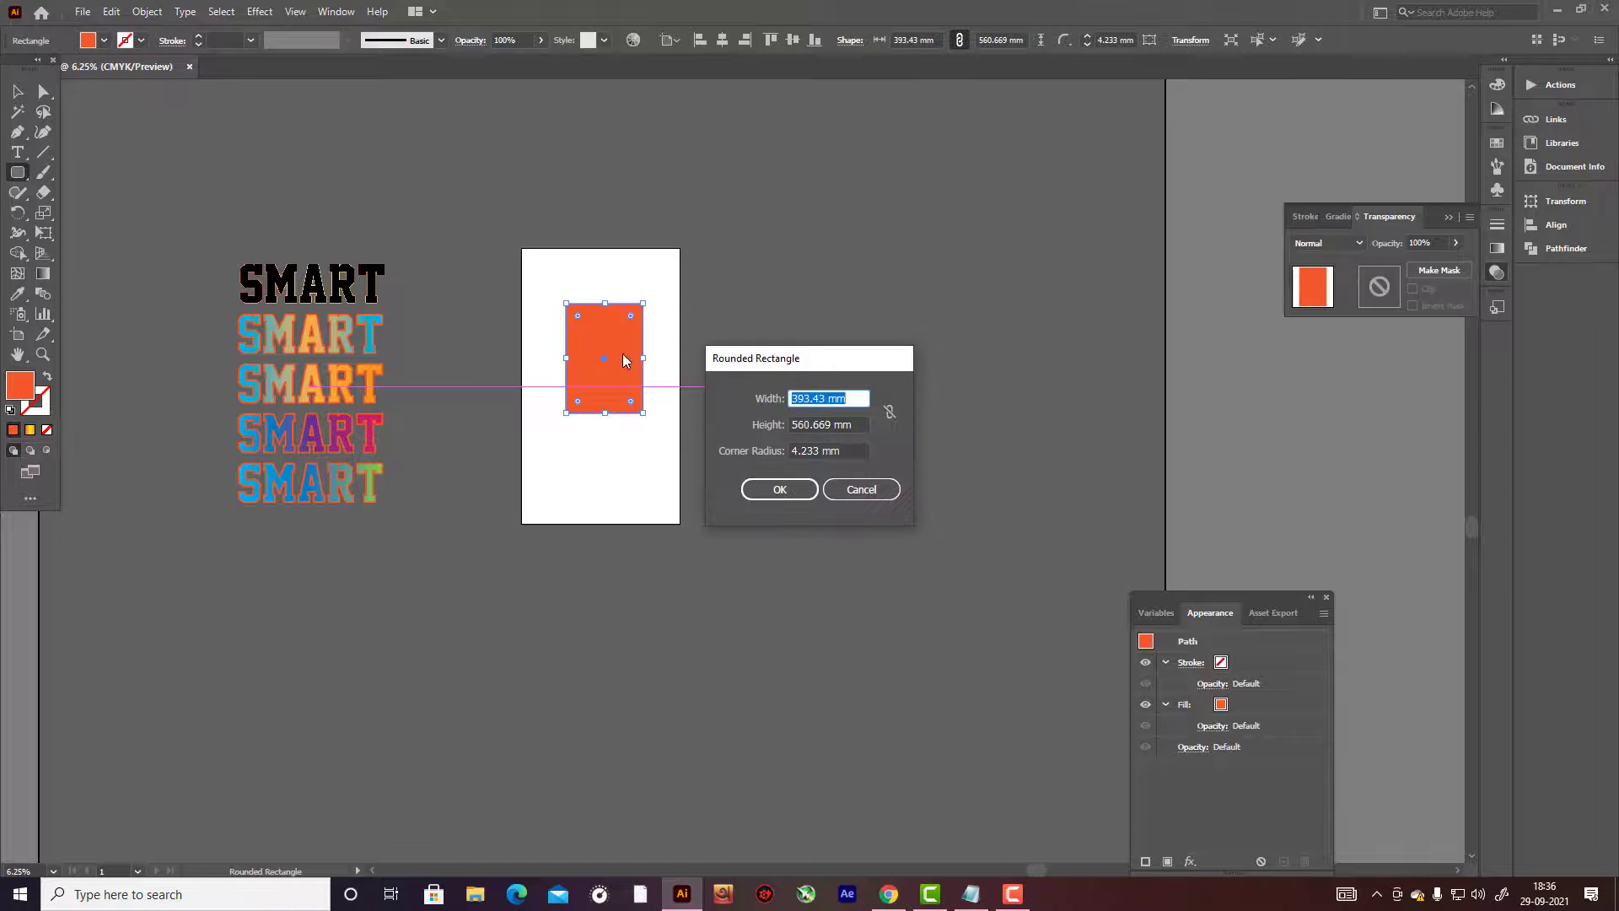
click(861, 489)
Move the orange rectangle down and left using the Direct Selection tool.
key(a)
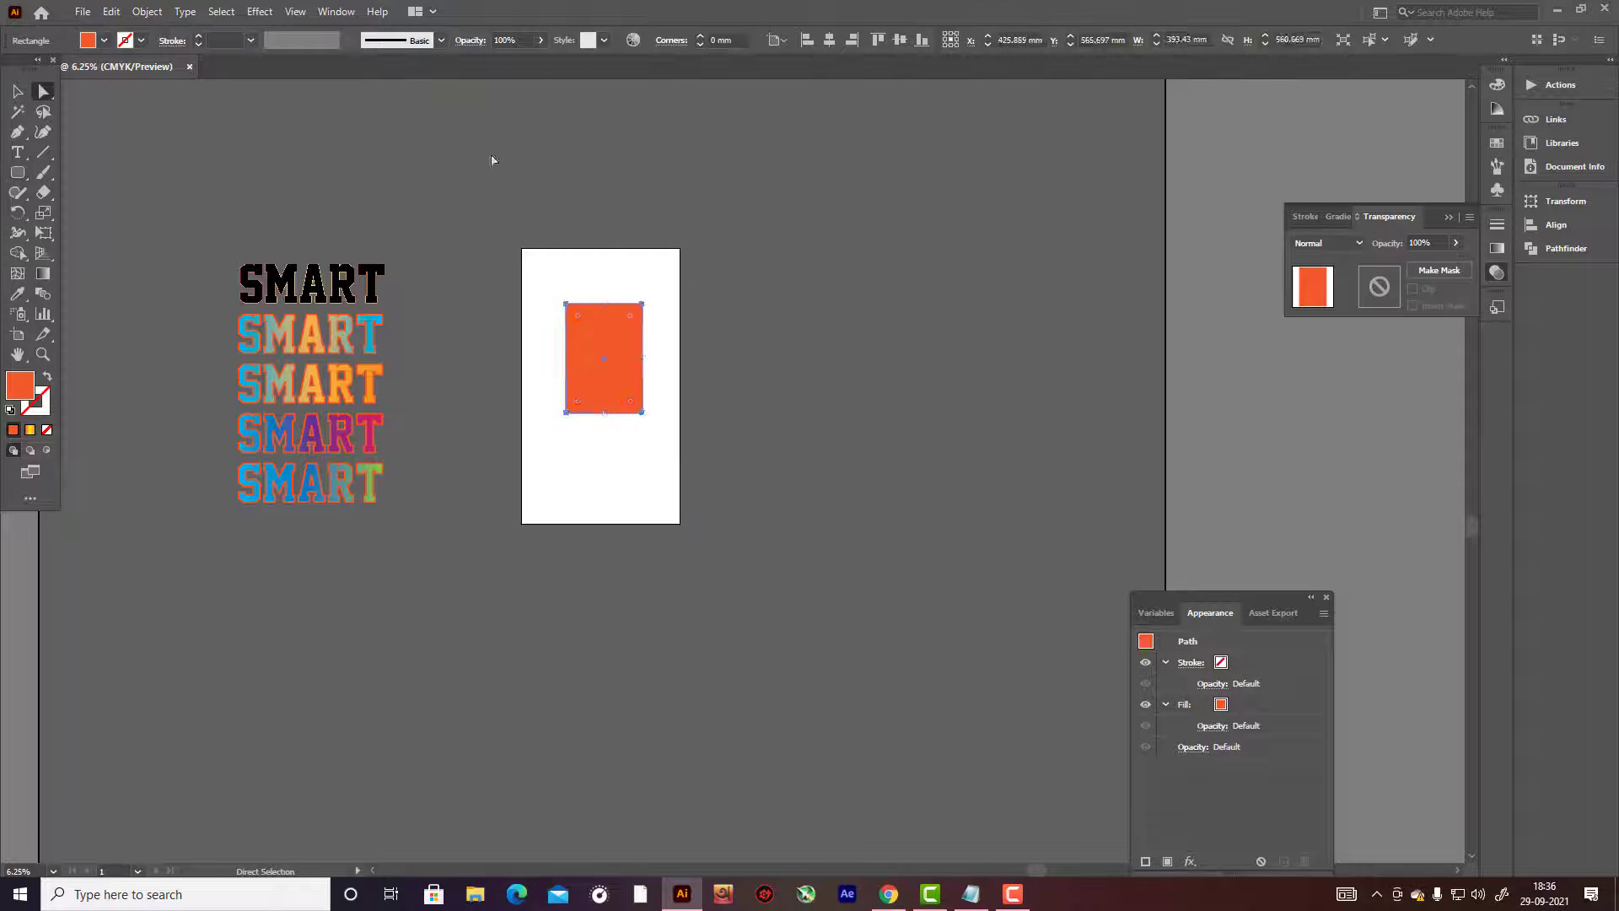
click(495, 159)
click(624, 354)
key(ctrl+plus)
key(ctrl+plus)
key(ctrl+plus)
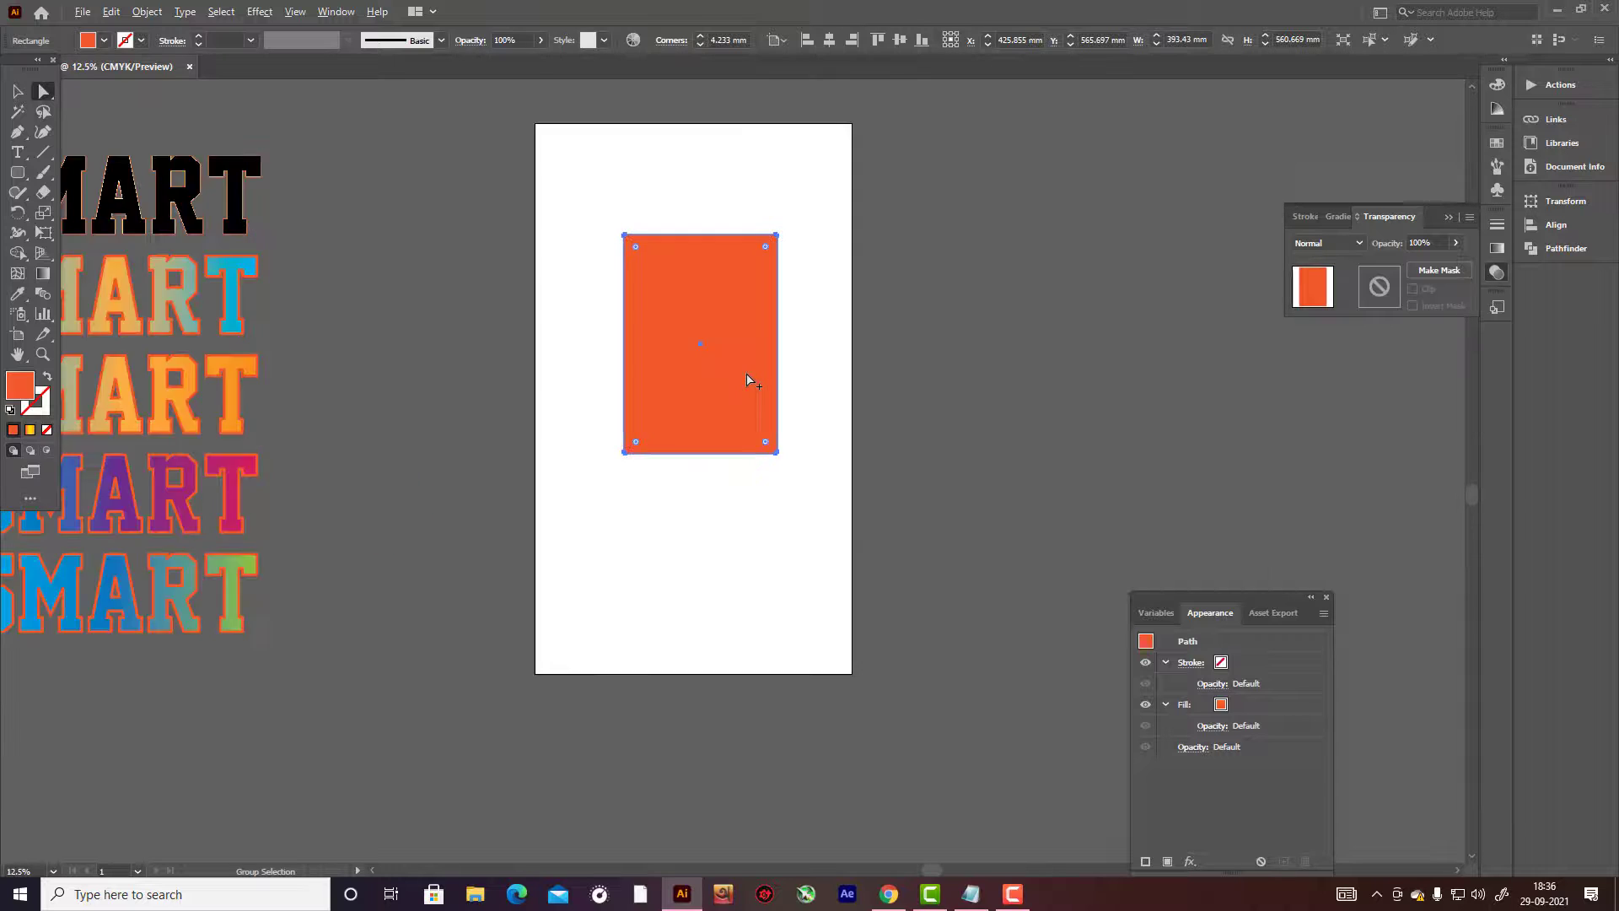
drag(613, 368, 693, 396)
click(801, 361)
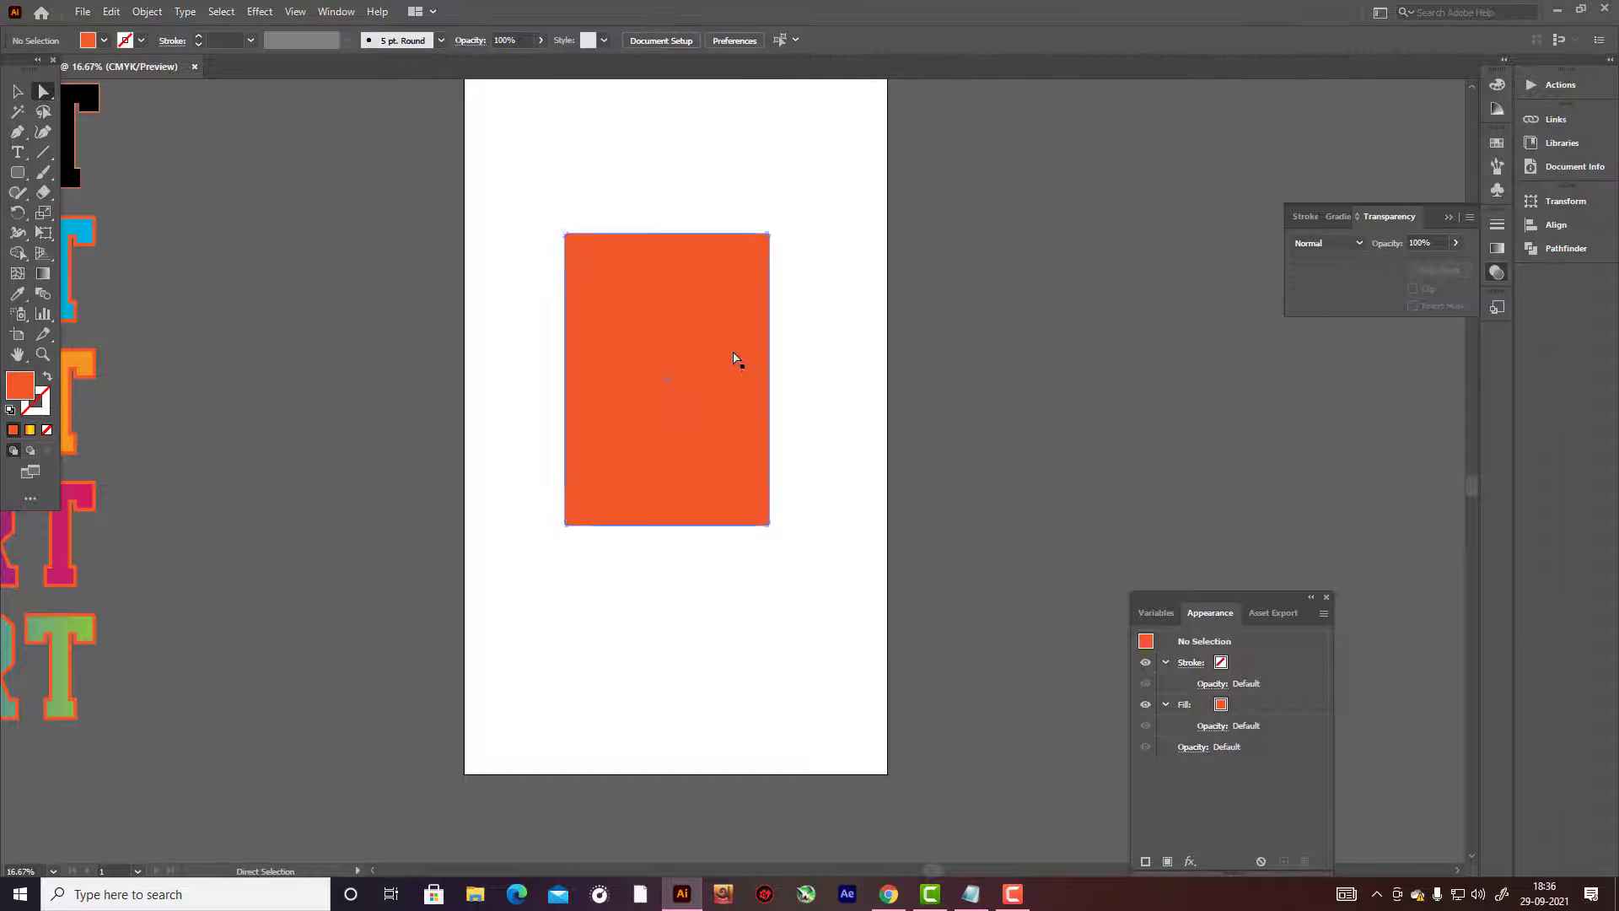
click(736, 357)
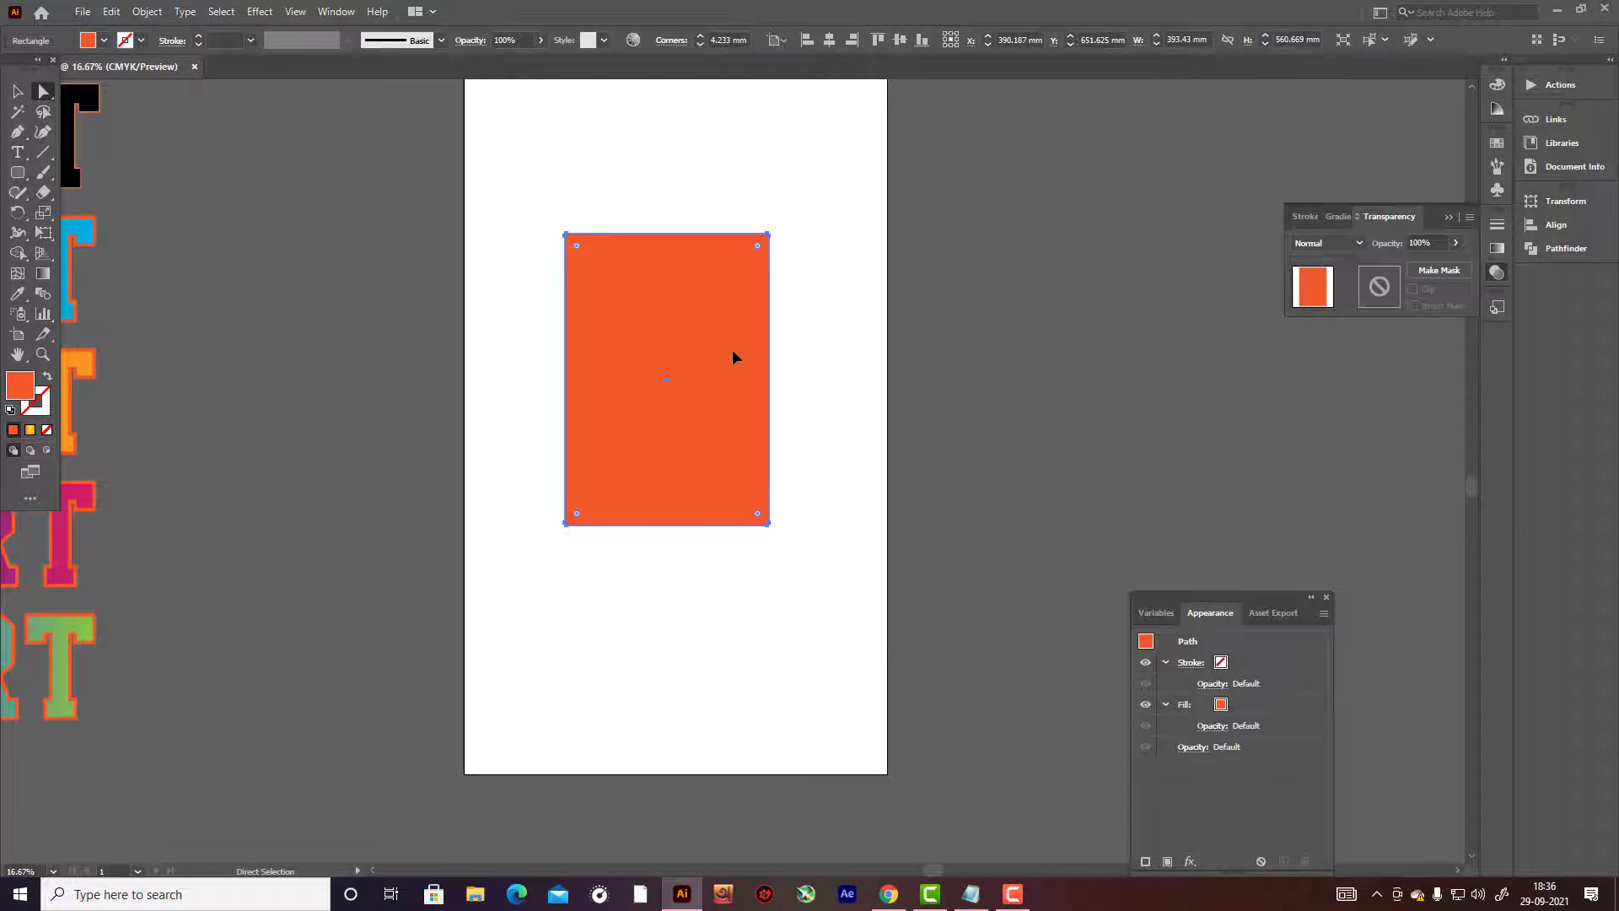
click(474, 307)
click(616, 286)
click(827, 304)
click(693, 343)
click(951, 343)
click(707, 368)
Fill the rectangle with the orange-yellow gradient swatch.
click(42, 274)
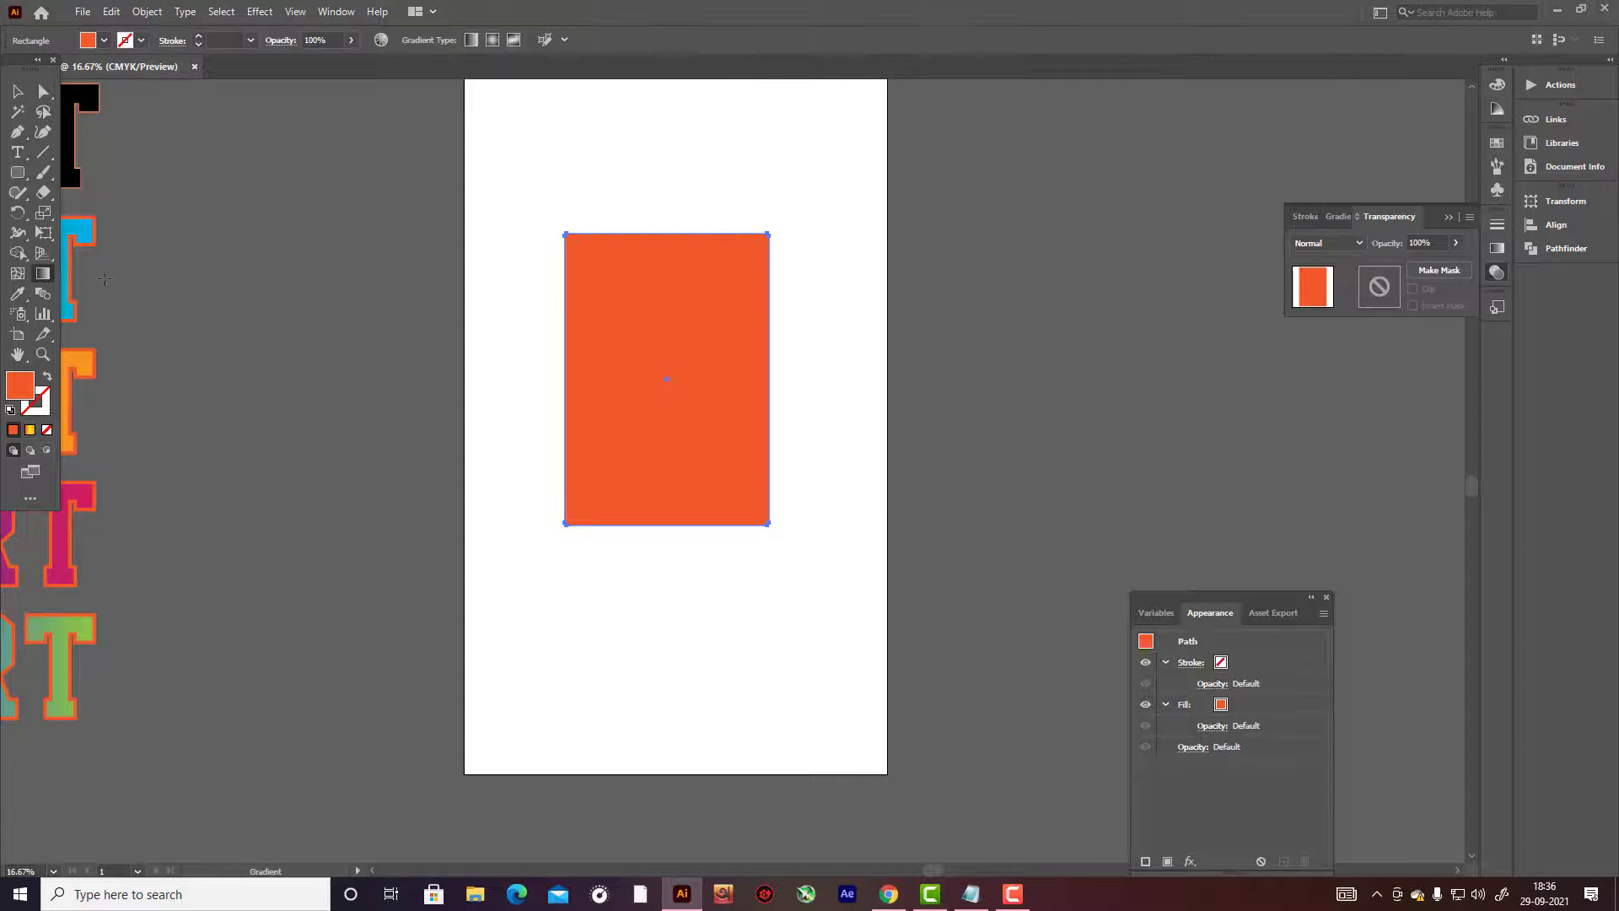
double_click(42, 273)
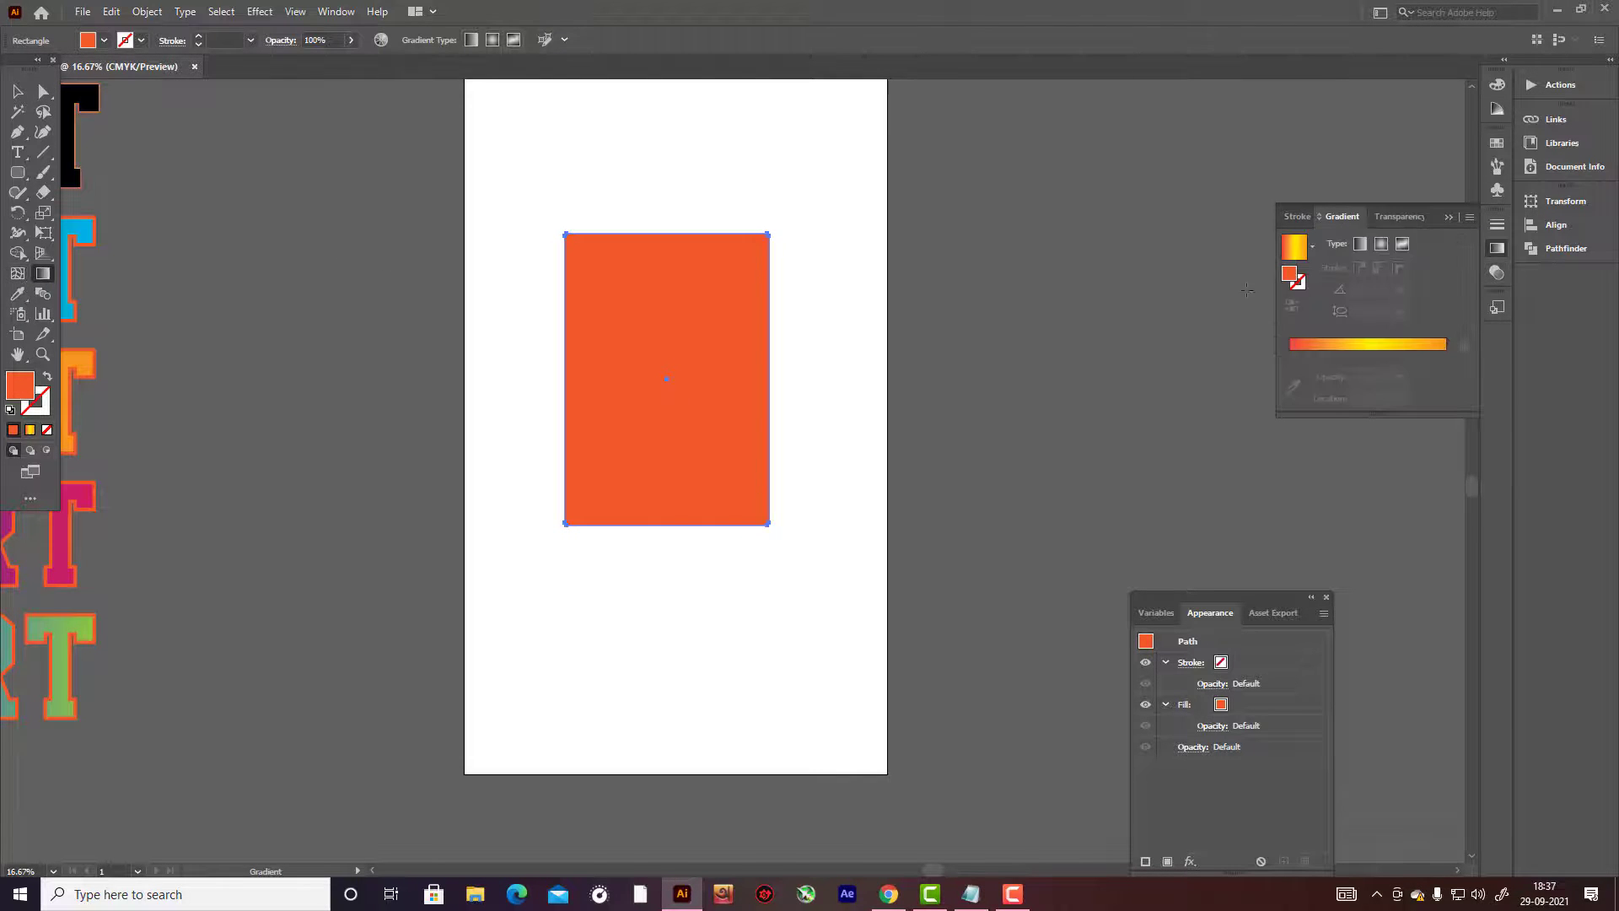
click(1313, 353)
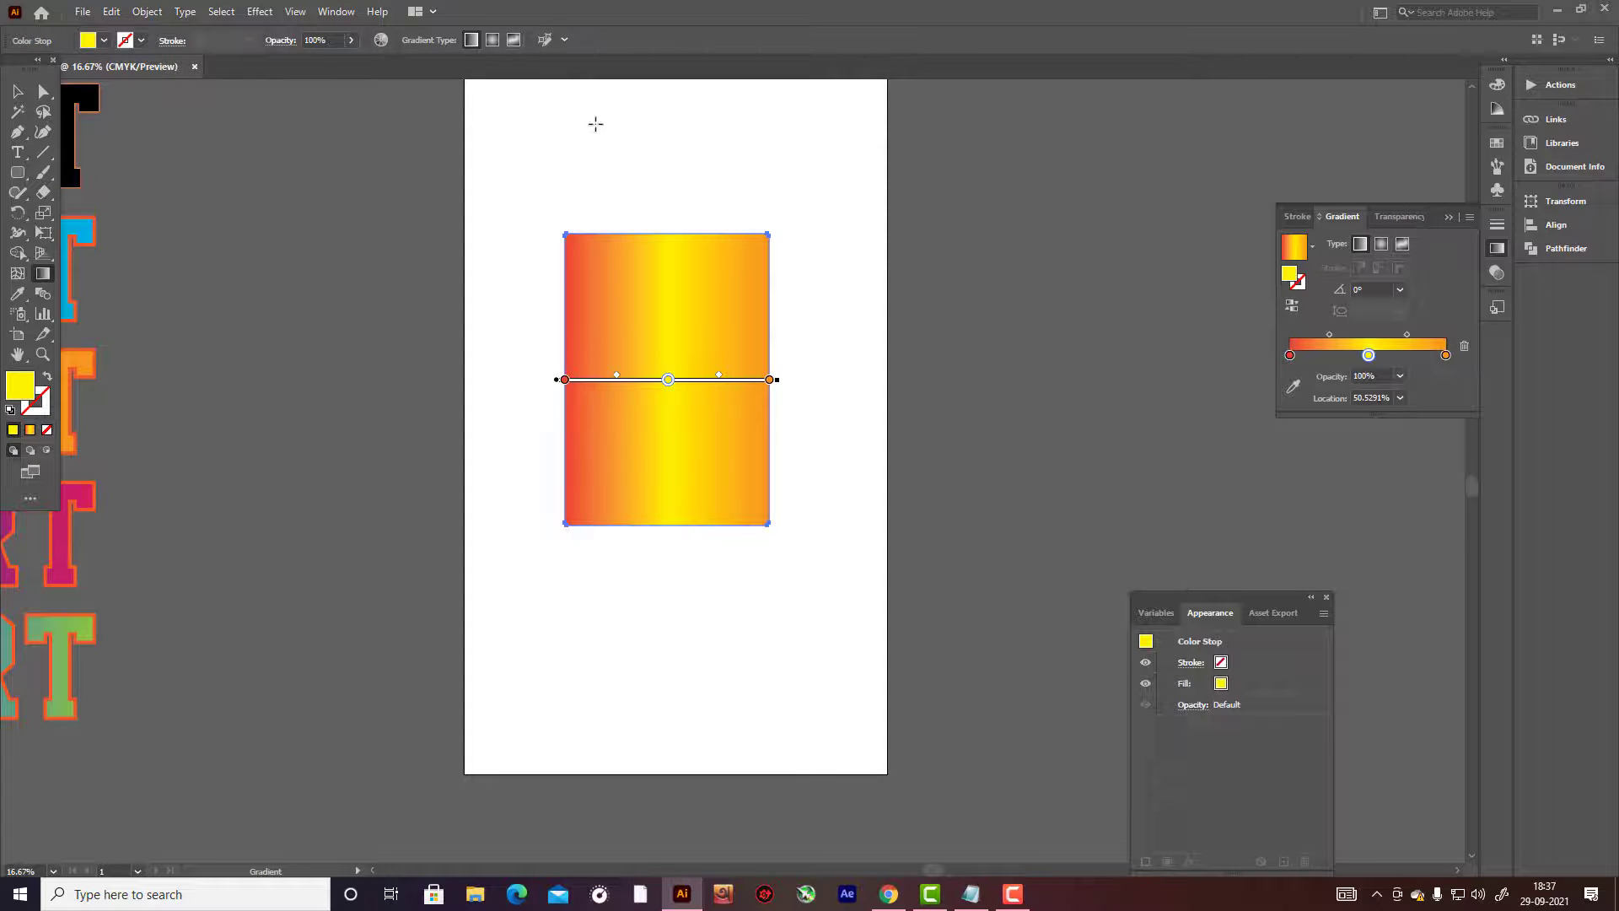
Set the rectangle's blending to Color Dodge, making then releasing an opacity mask.
click(1407, 218)
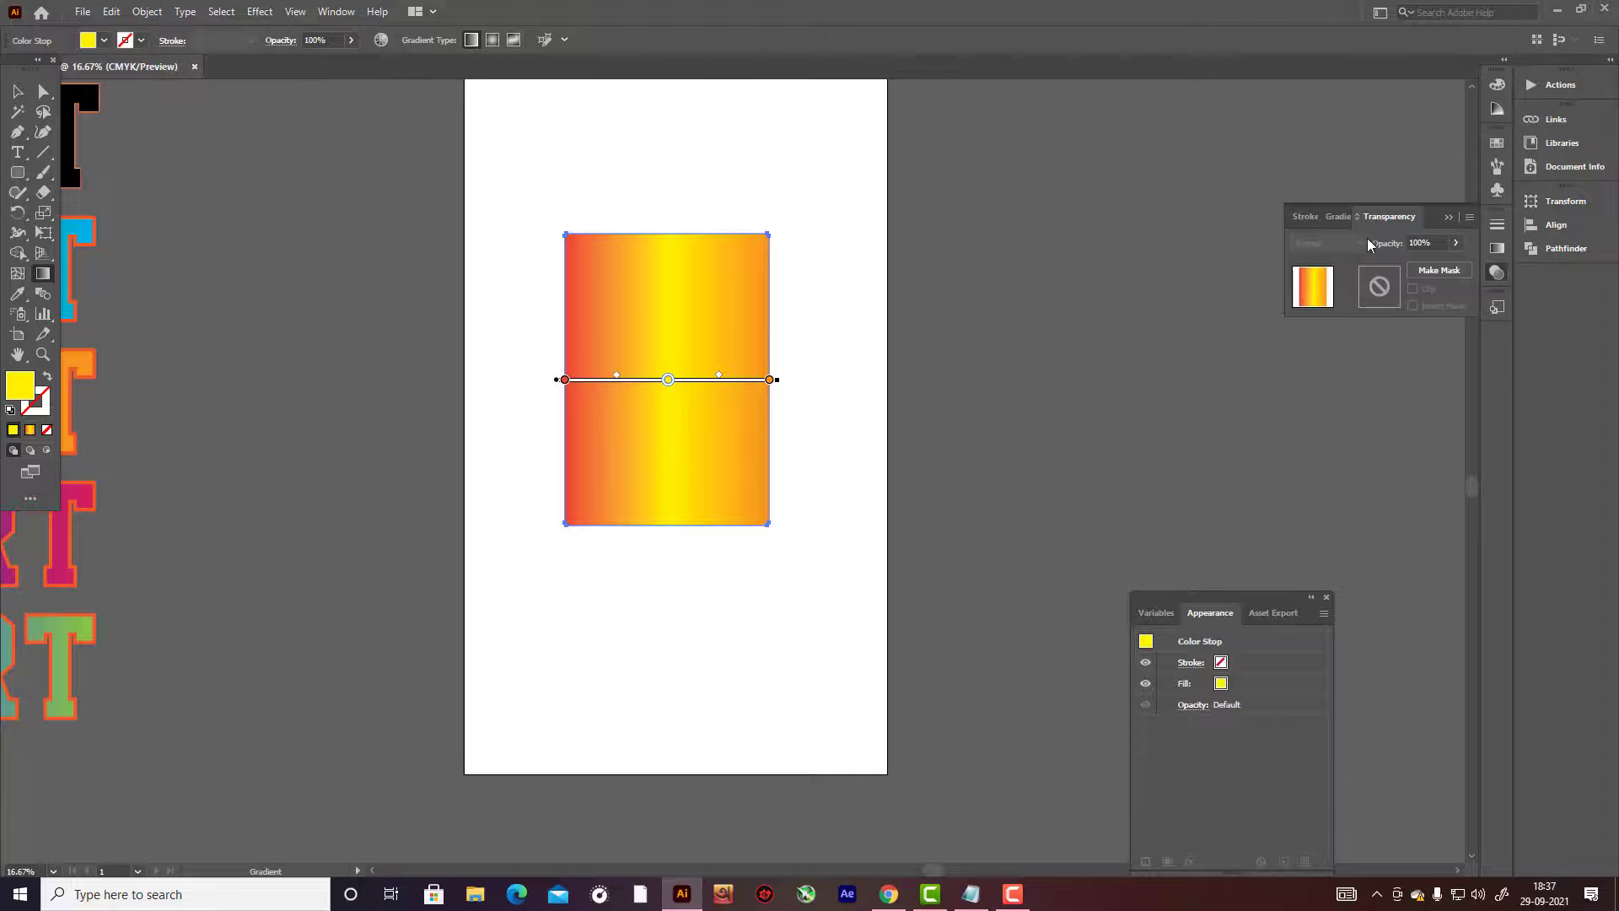
key(v)
click(799, 133)
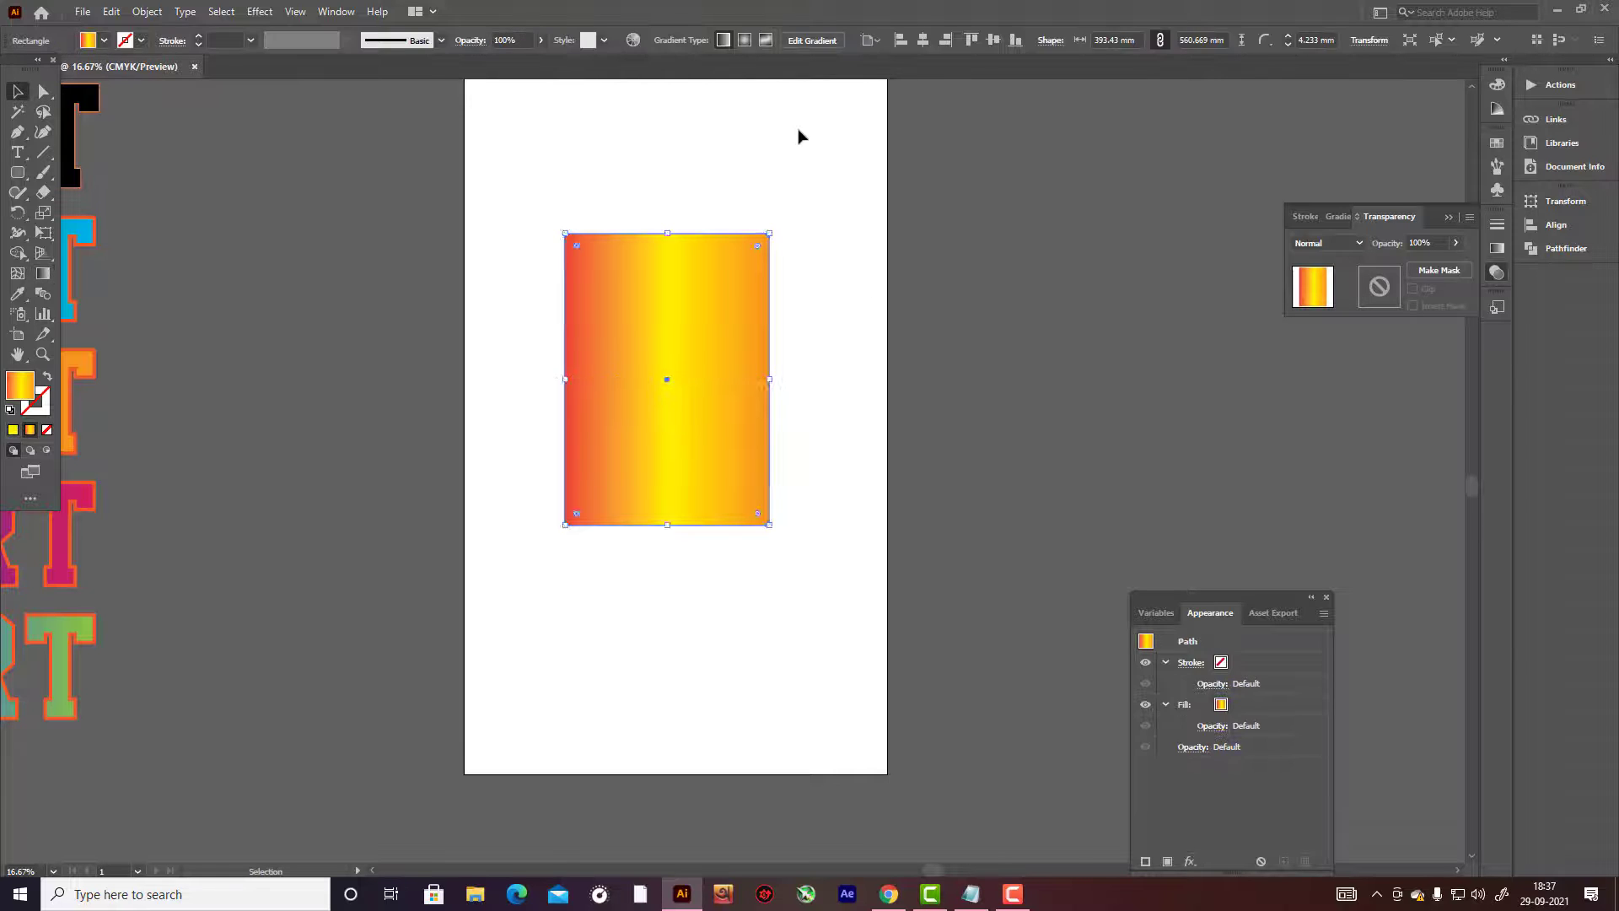
click(675, 338)
click(1358, 244)
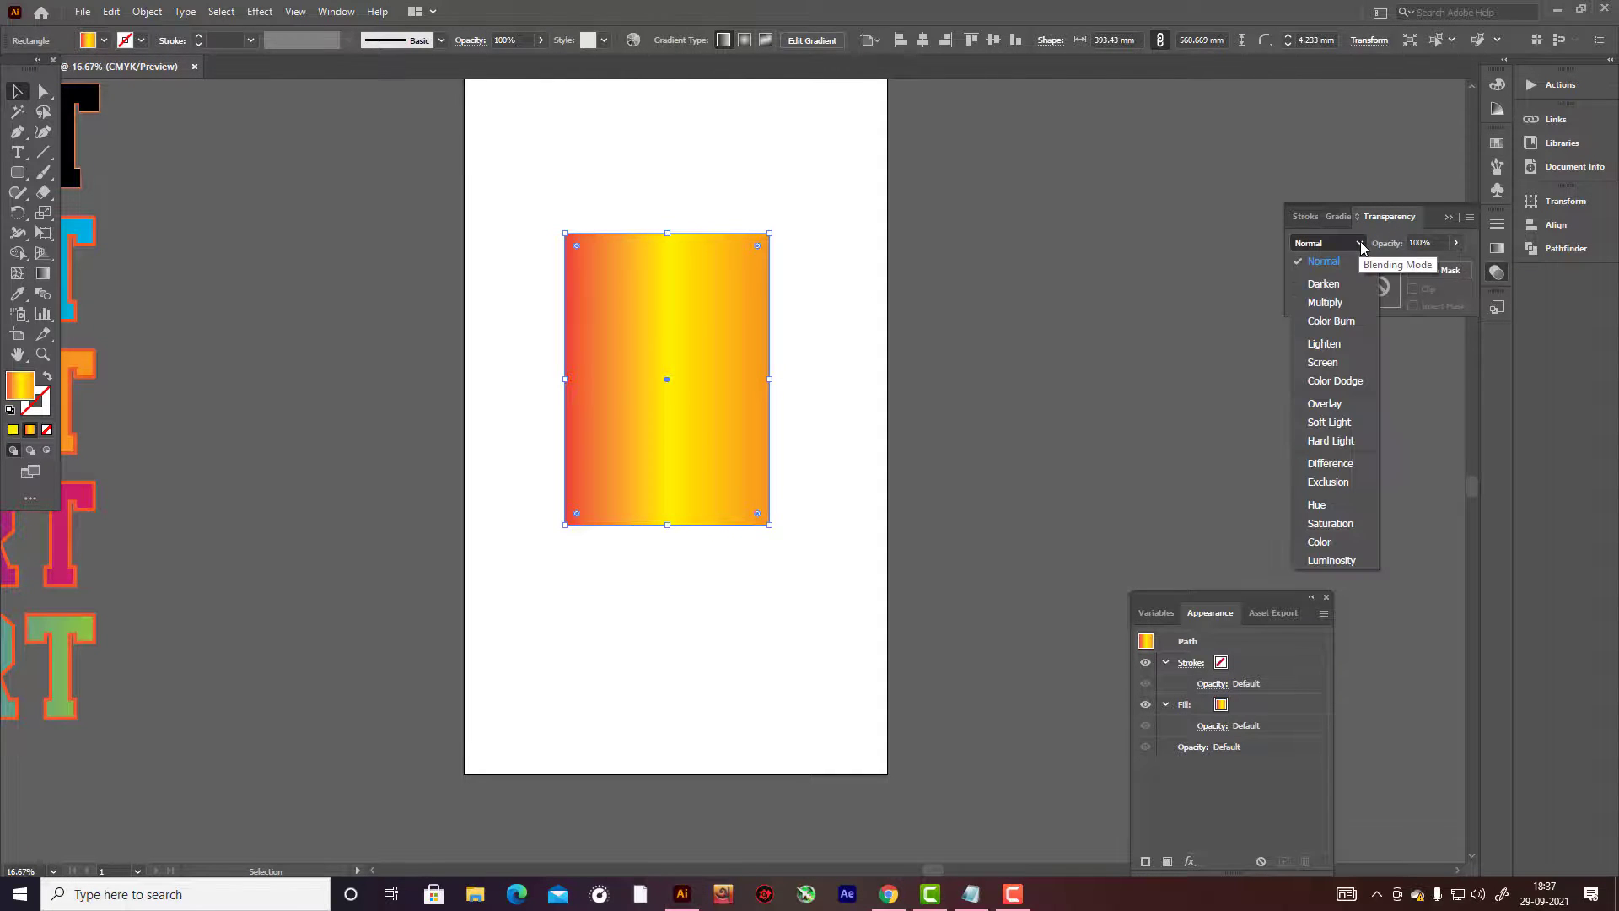
click(1359, 384)
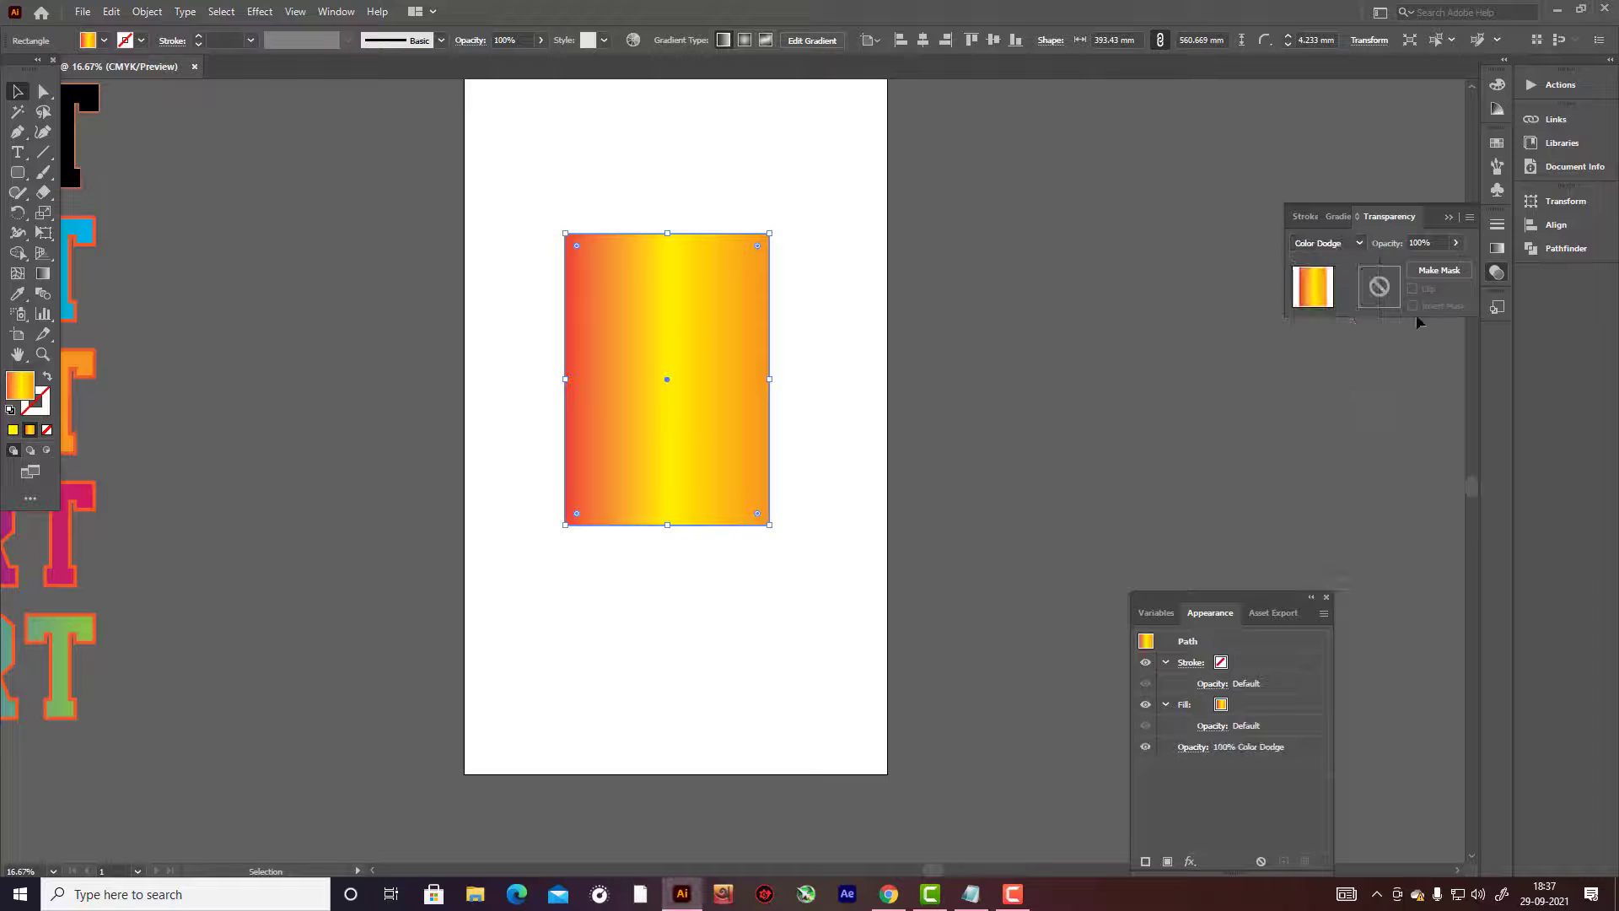
click(1438, 271)
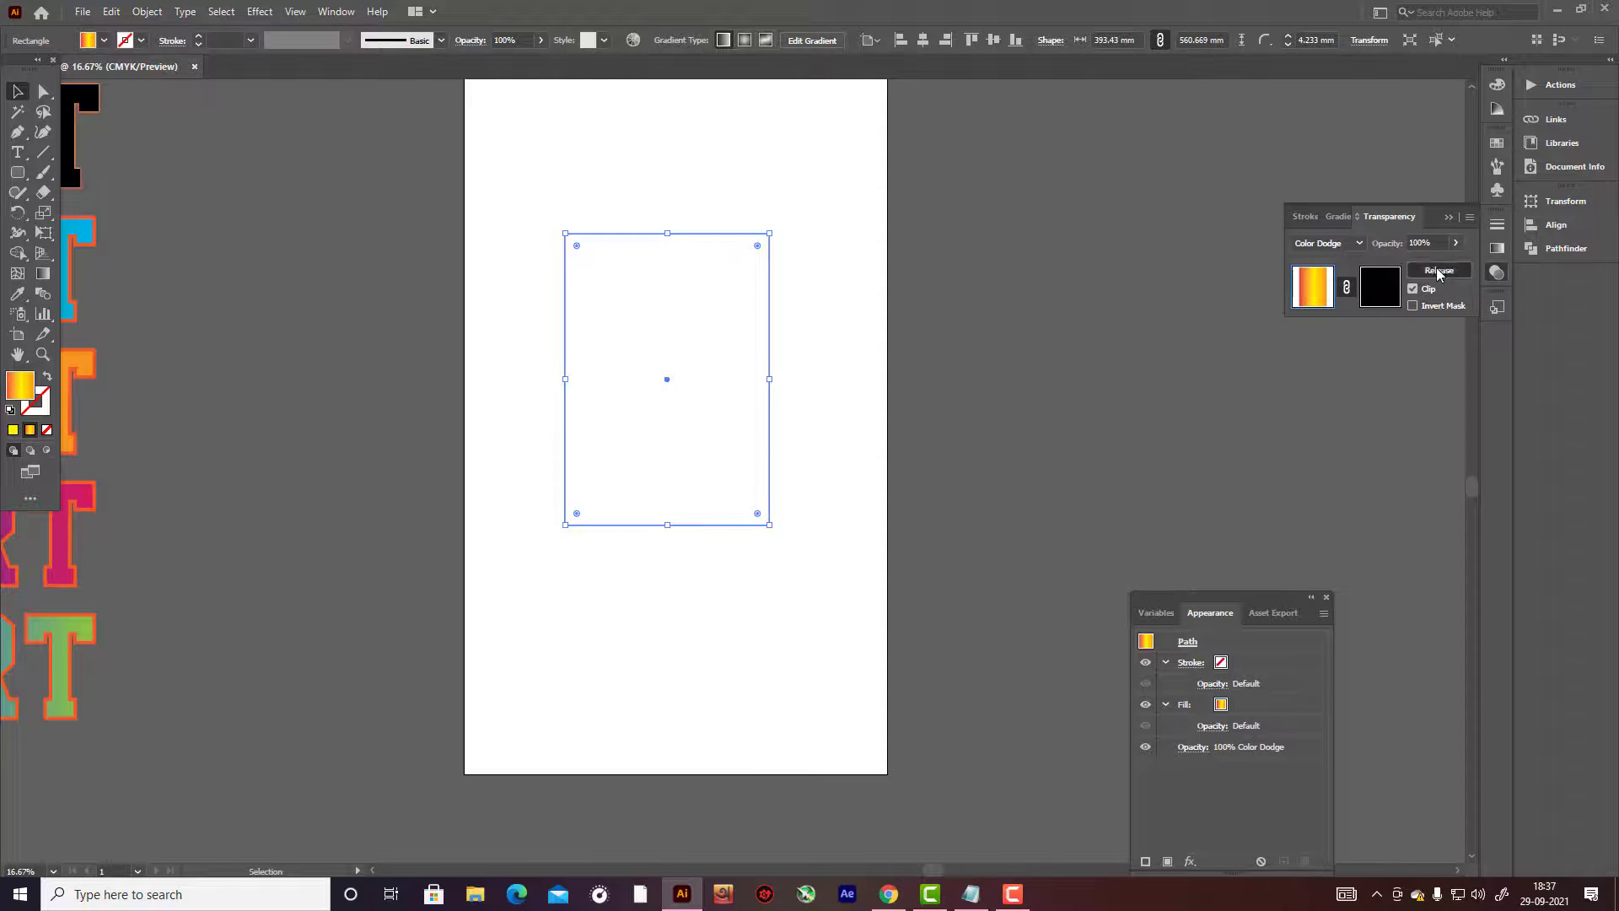
click(1437, 270)
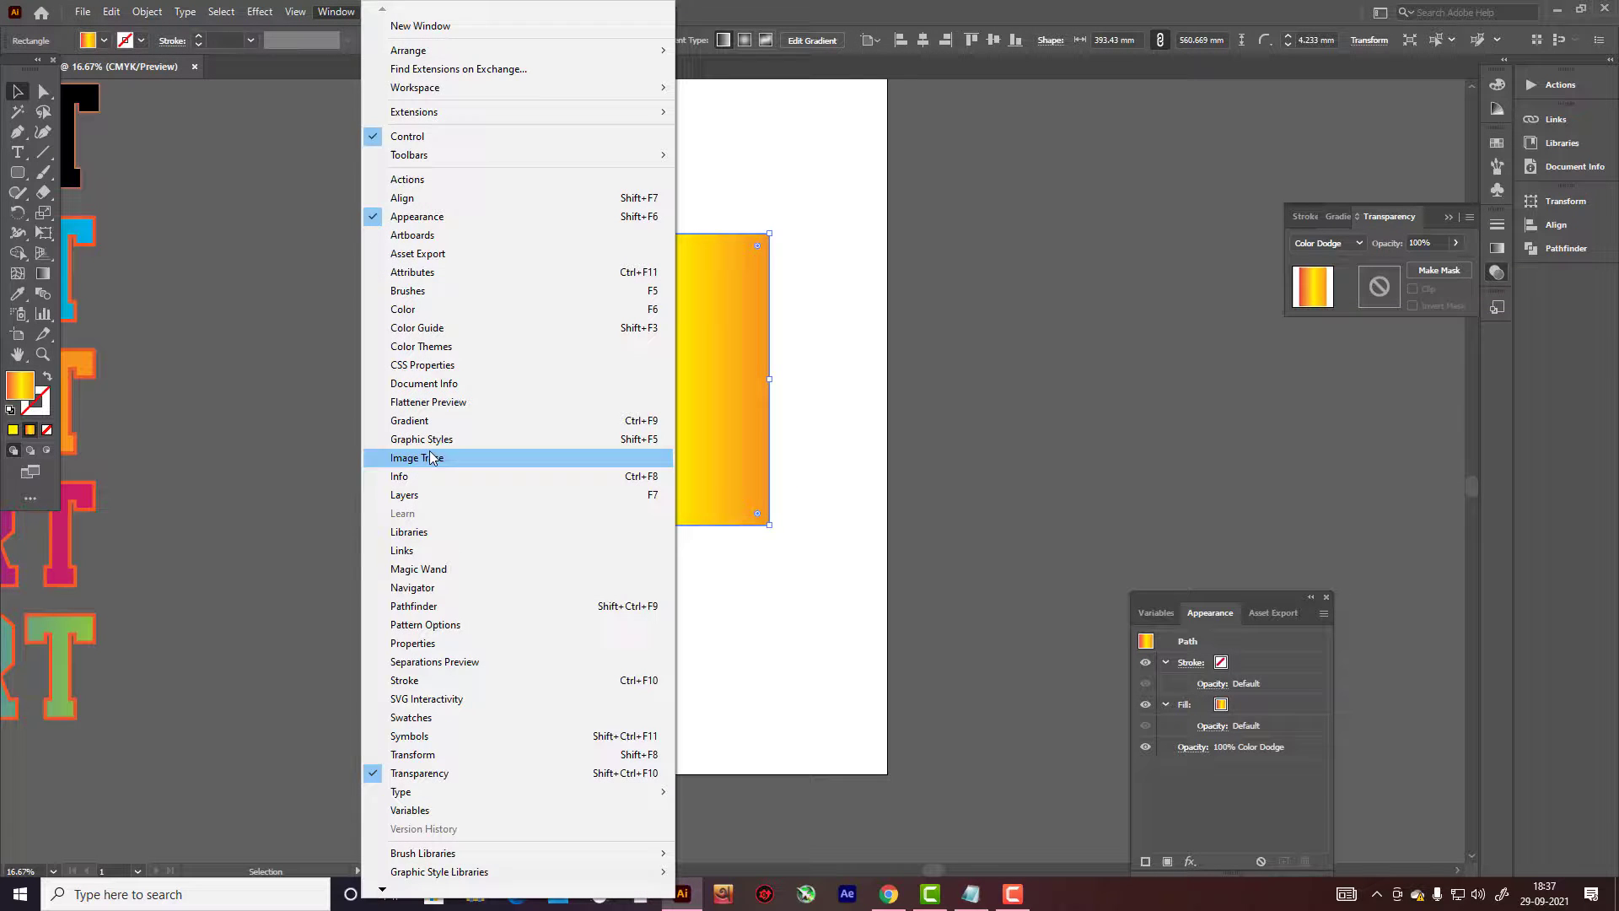
Open the Links panel and nudge the gradient rectangle slightly right and down.
click(444, 549)
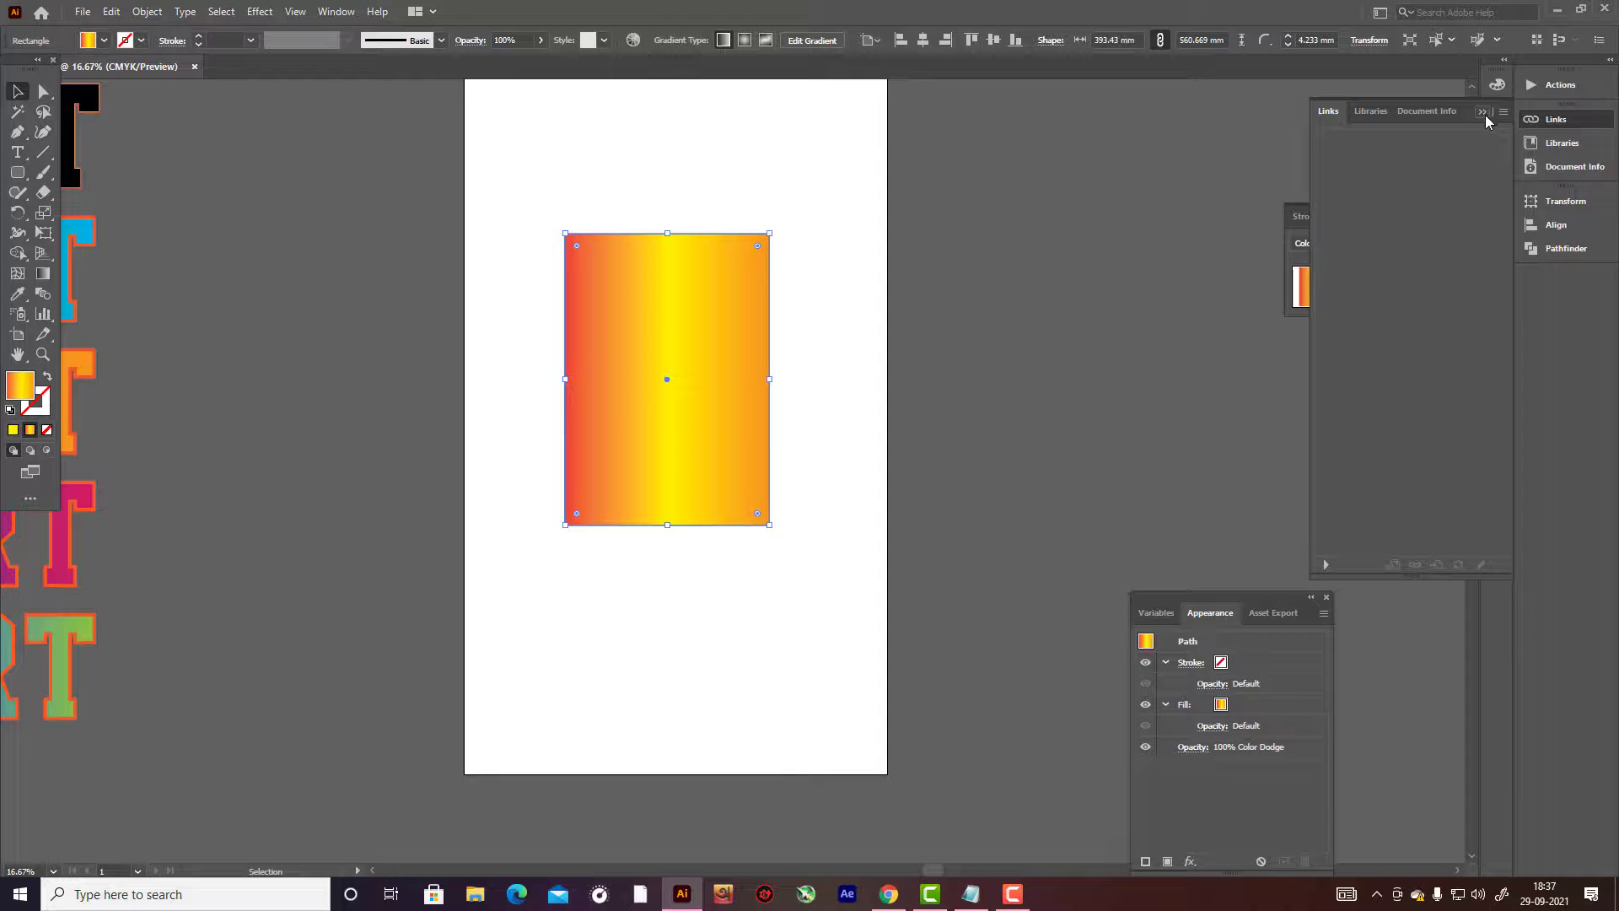
click(347, 11)
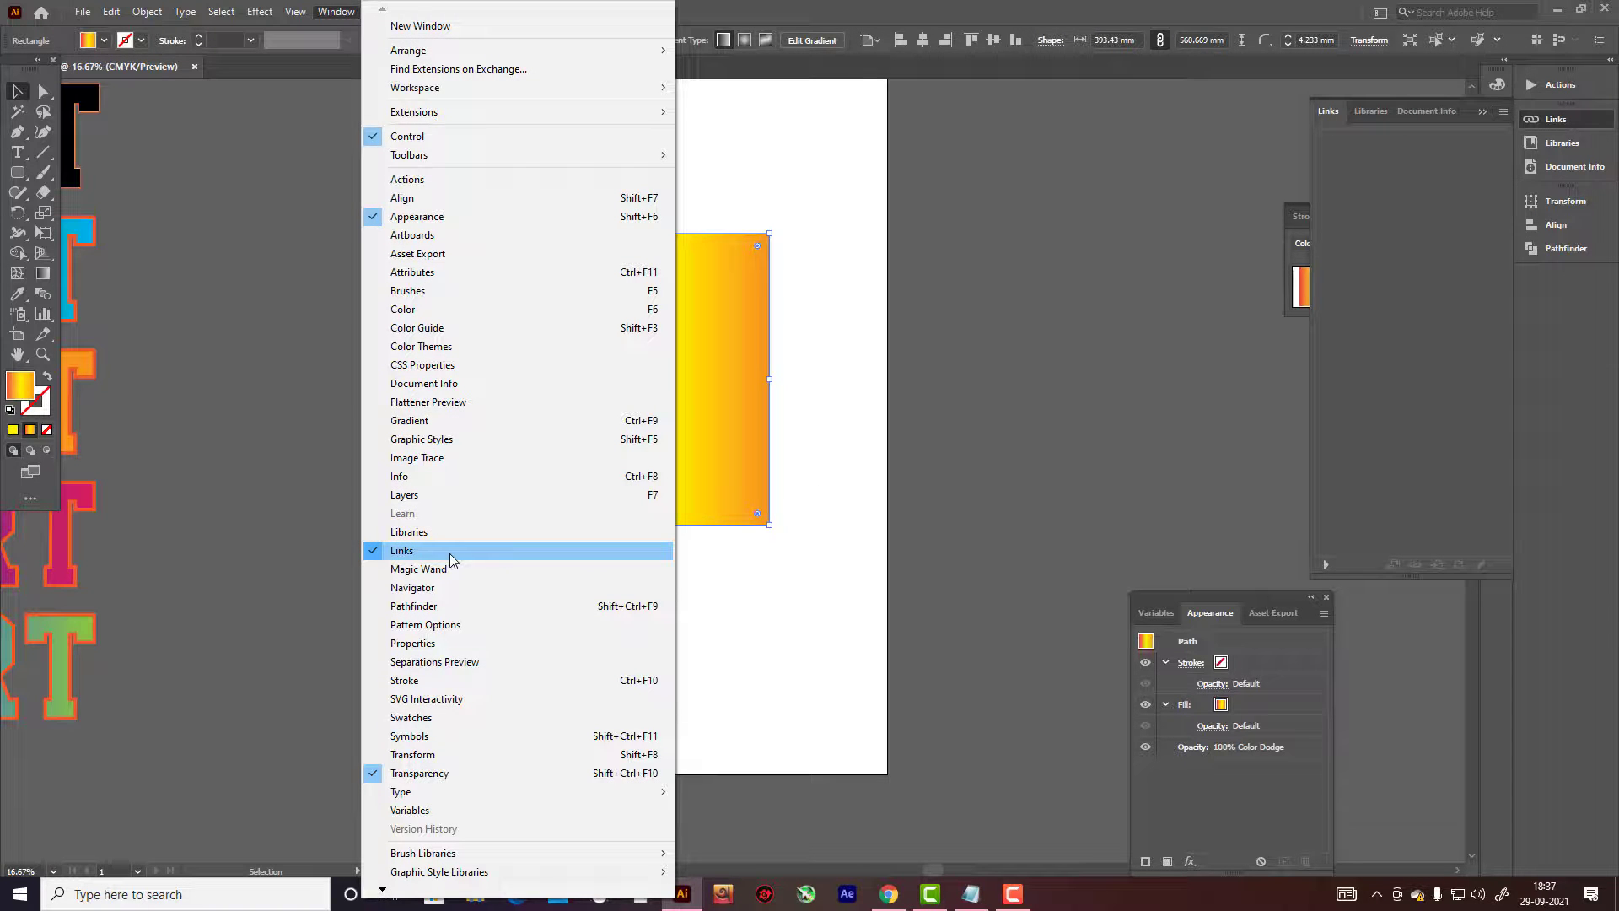
click(793, 533)
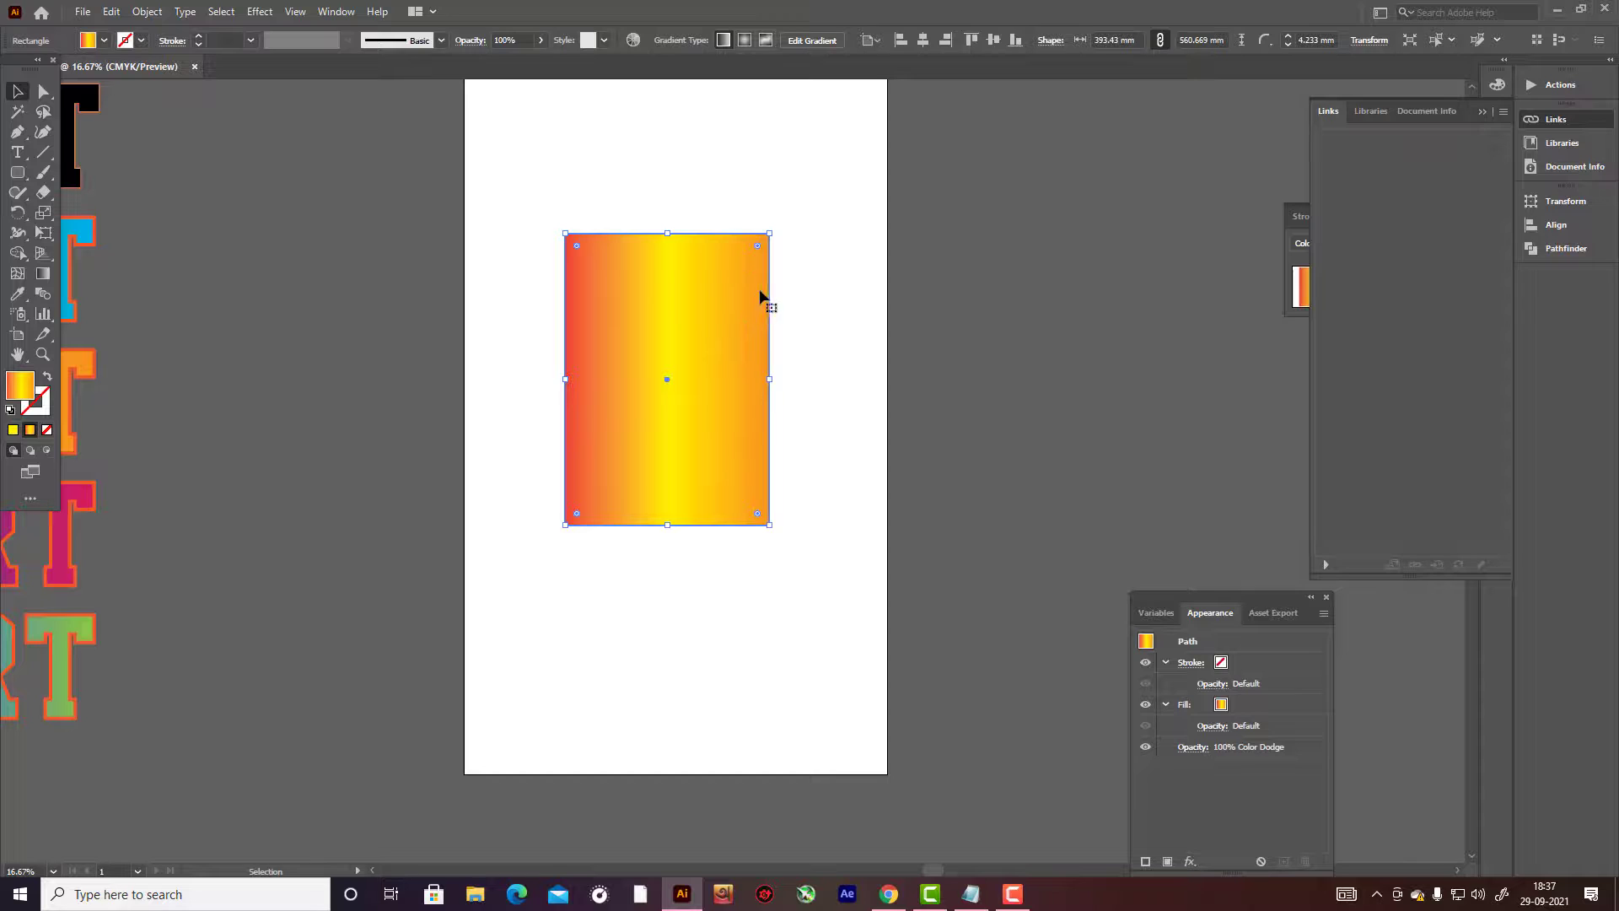
click(789, 135)
click(707, 305)
drag(741, 343, 759, 340)
click(846, 304)
click(767, 351)
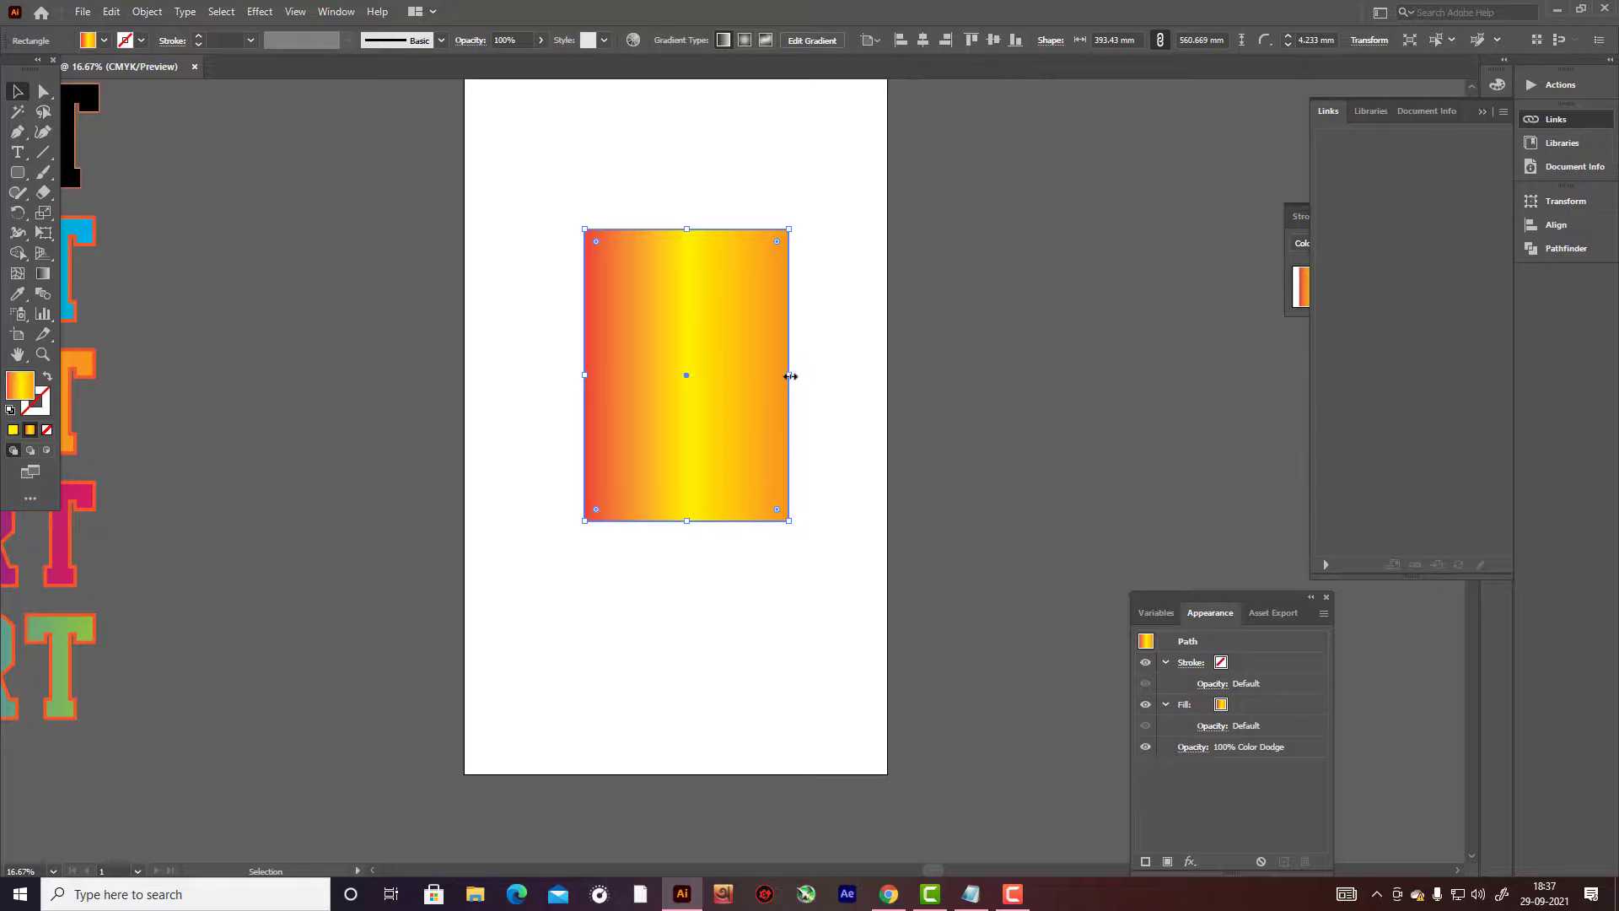
mouse_move(788, 372)
mouse_down()
mouse_move(853, 377)
mouse_move(780, 385)
mouse_up()
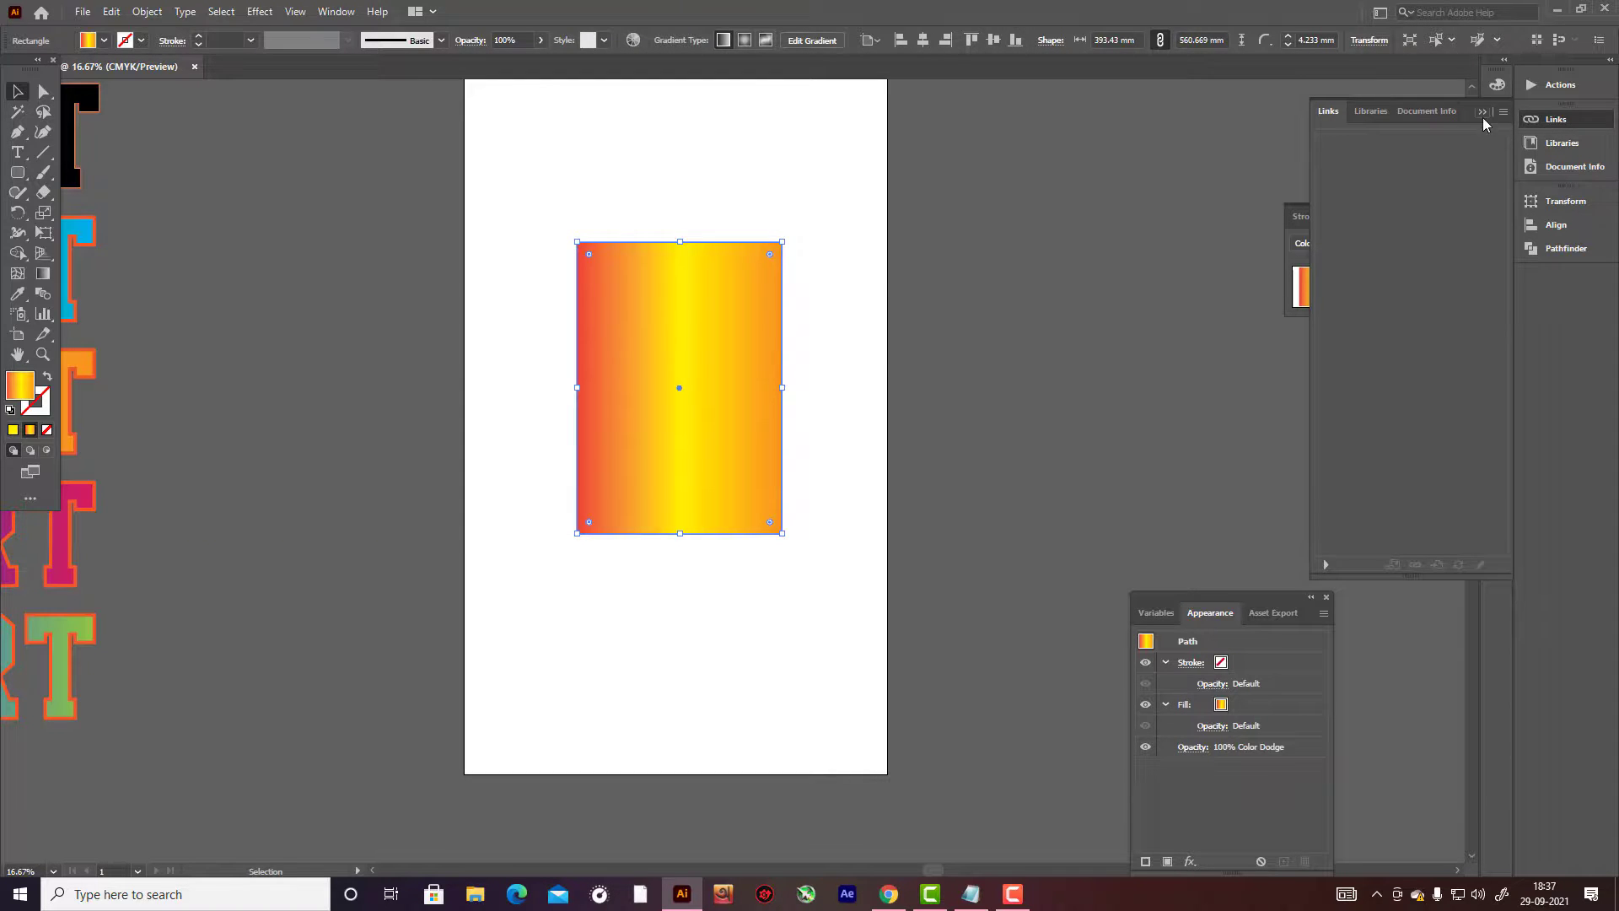
Collapse the Links panel, then select and delete the gradient rectangle.
click(868, 275)
click(722, 300)
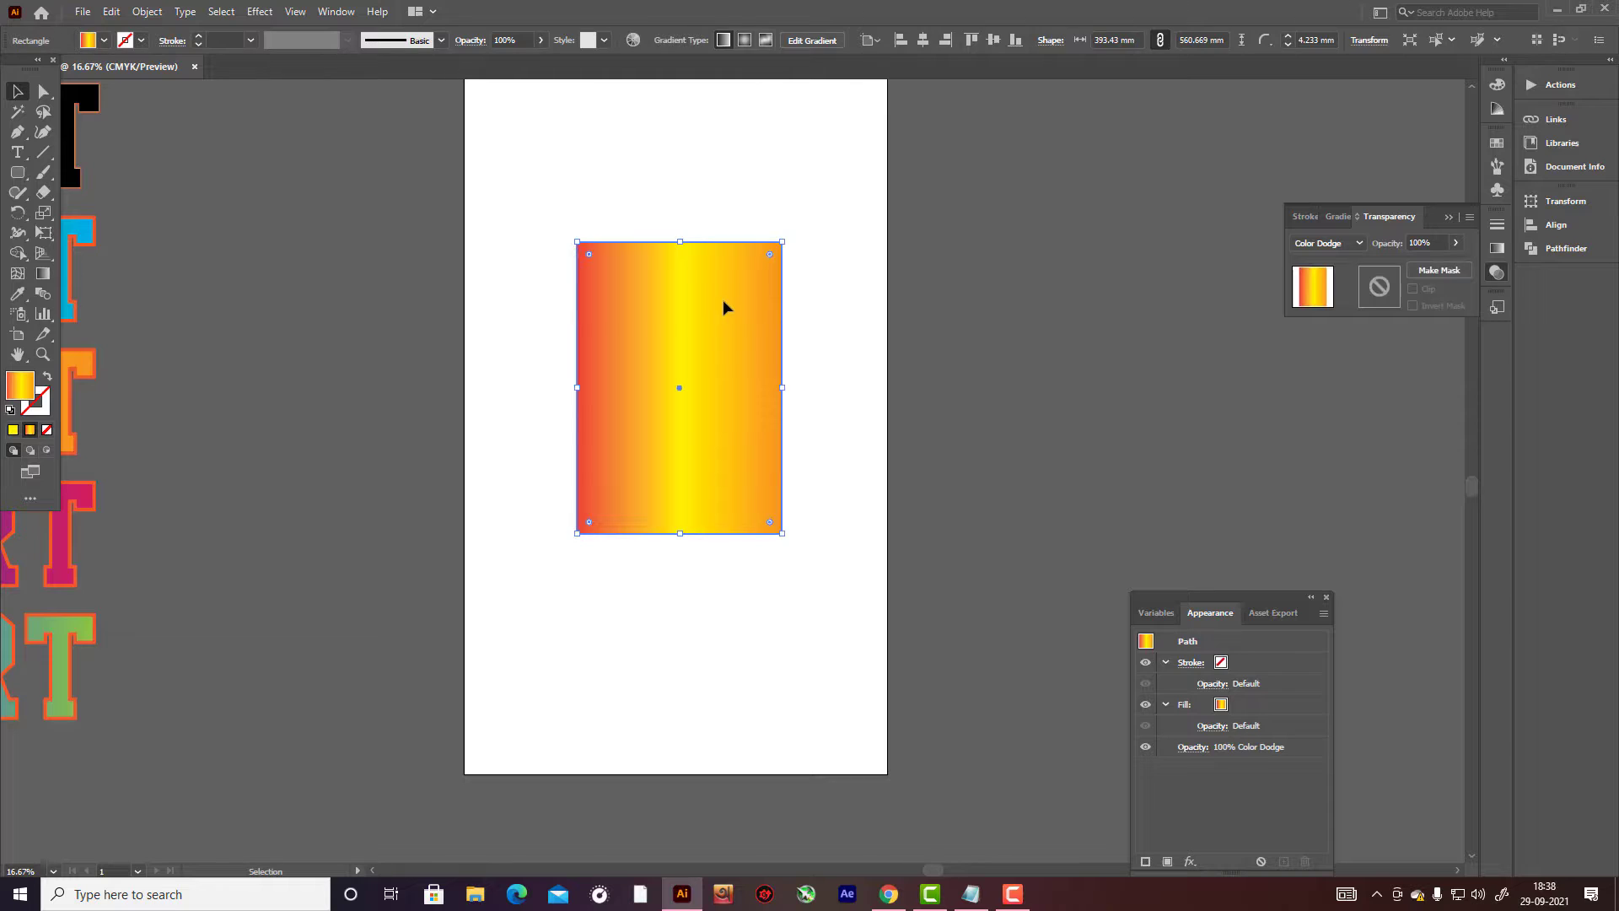
key(Delete)
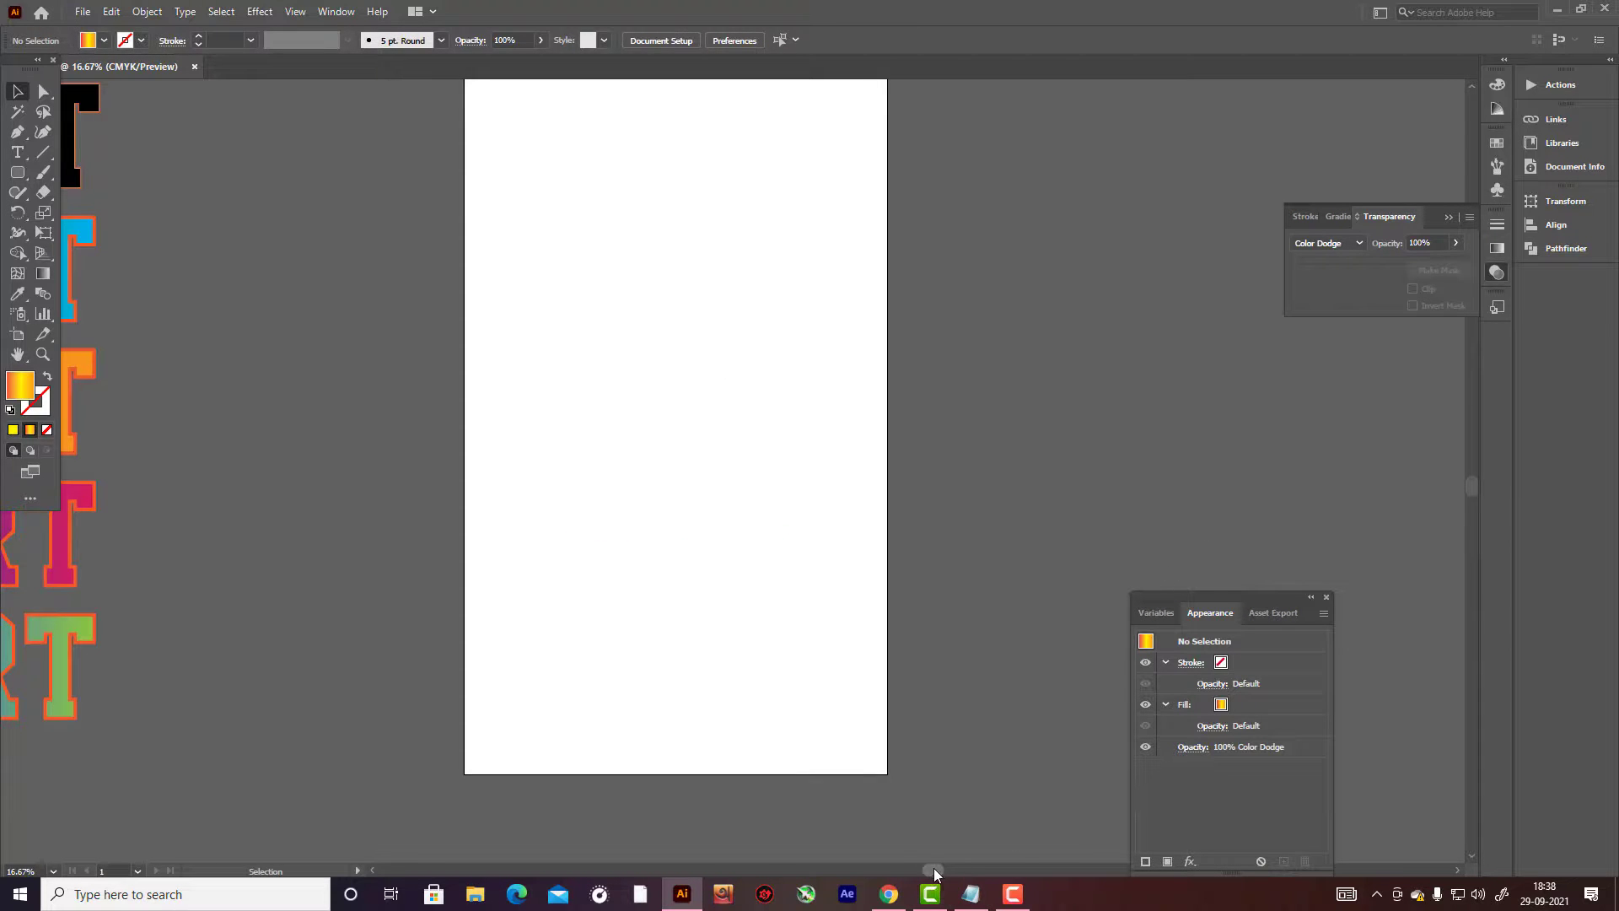
Select the five-line SMART group beside the artboard and drag it onto the artboard.
drag(934, 871, 761, 869)
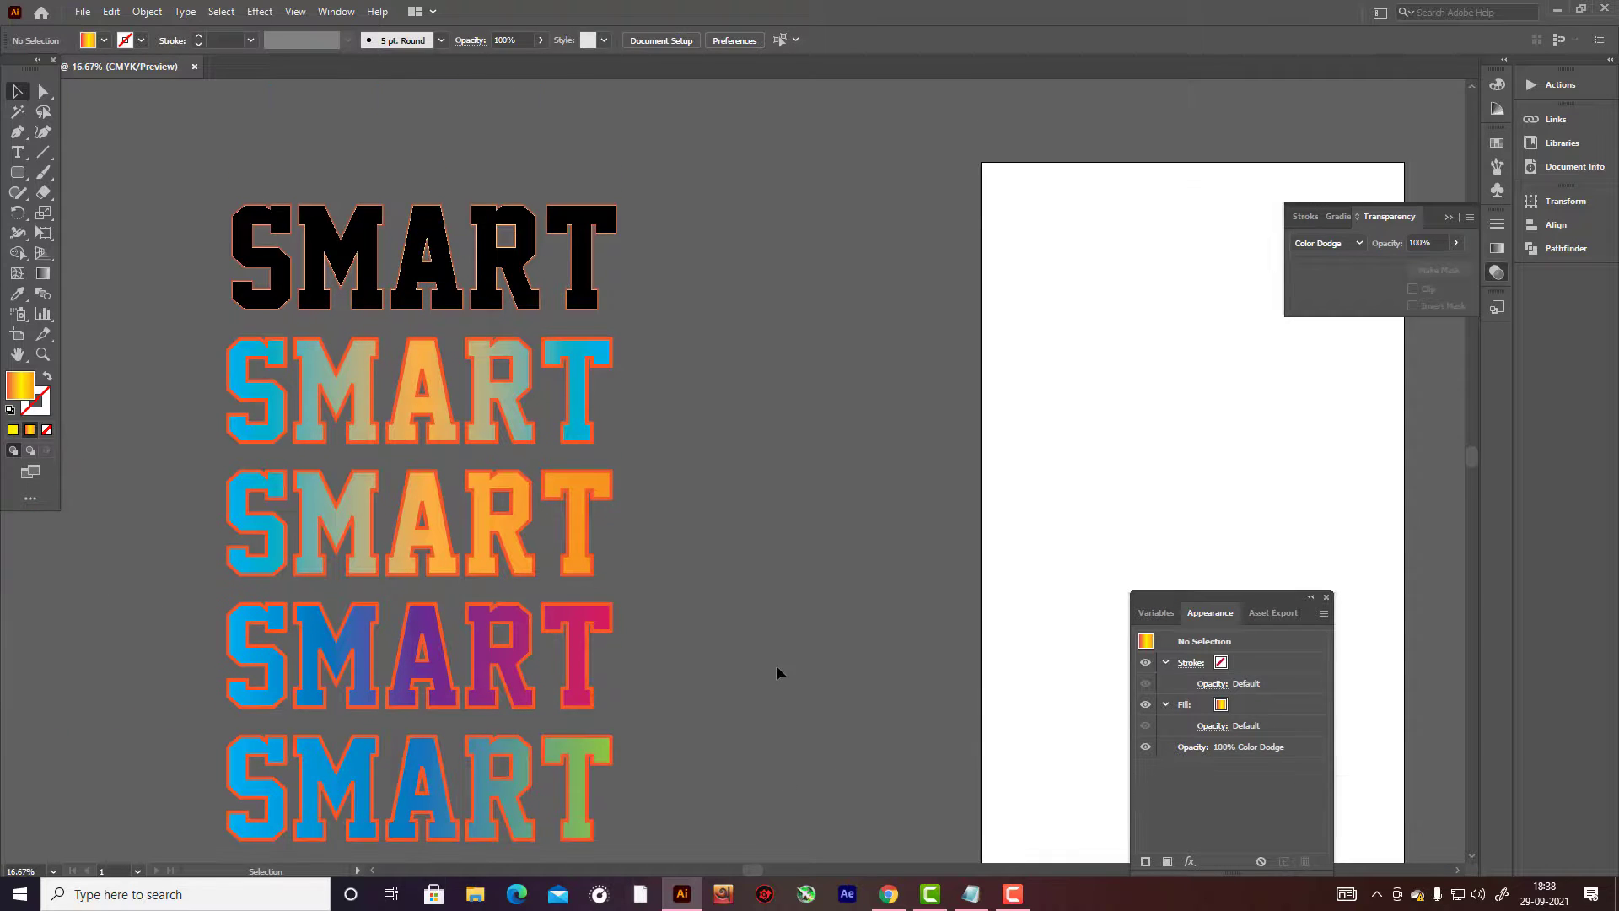
scroll(202, 207, down, 1)
drag(202, 207, 720, 769)
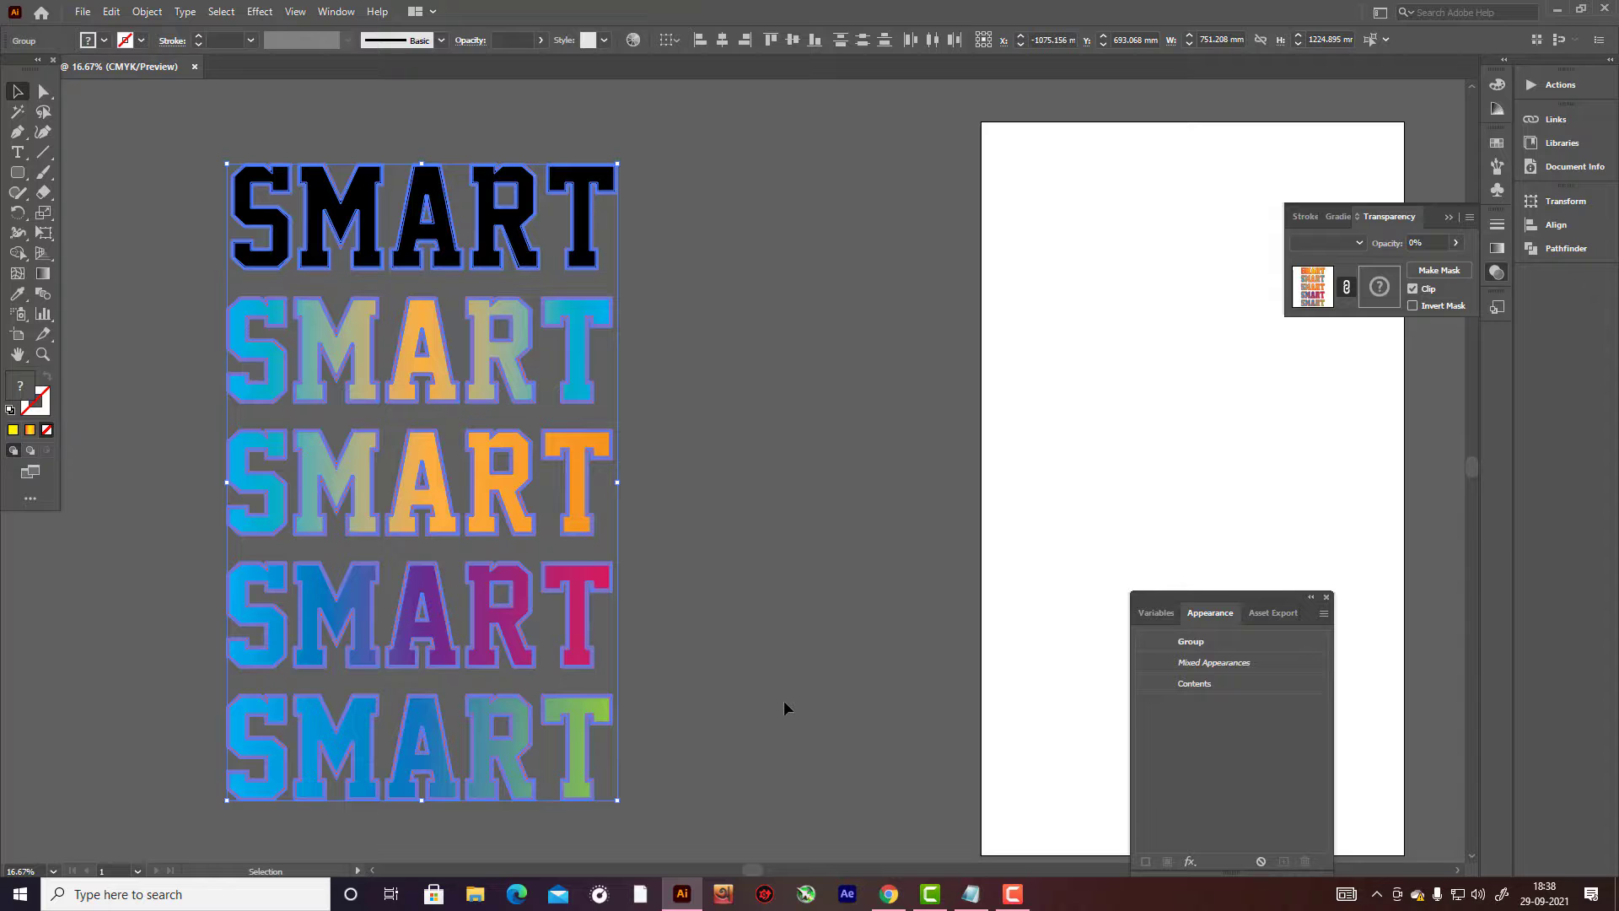
drag(583, 512, 1331, 524)
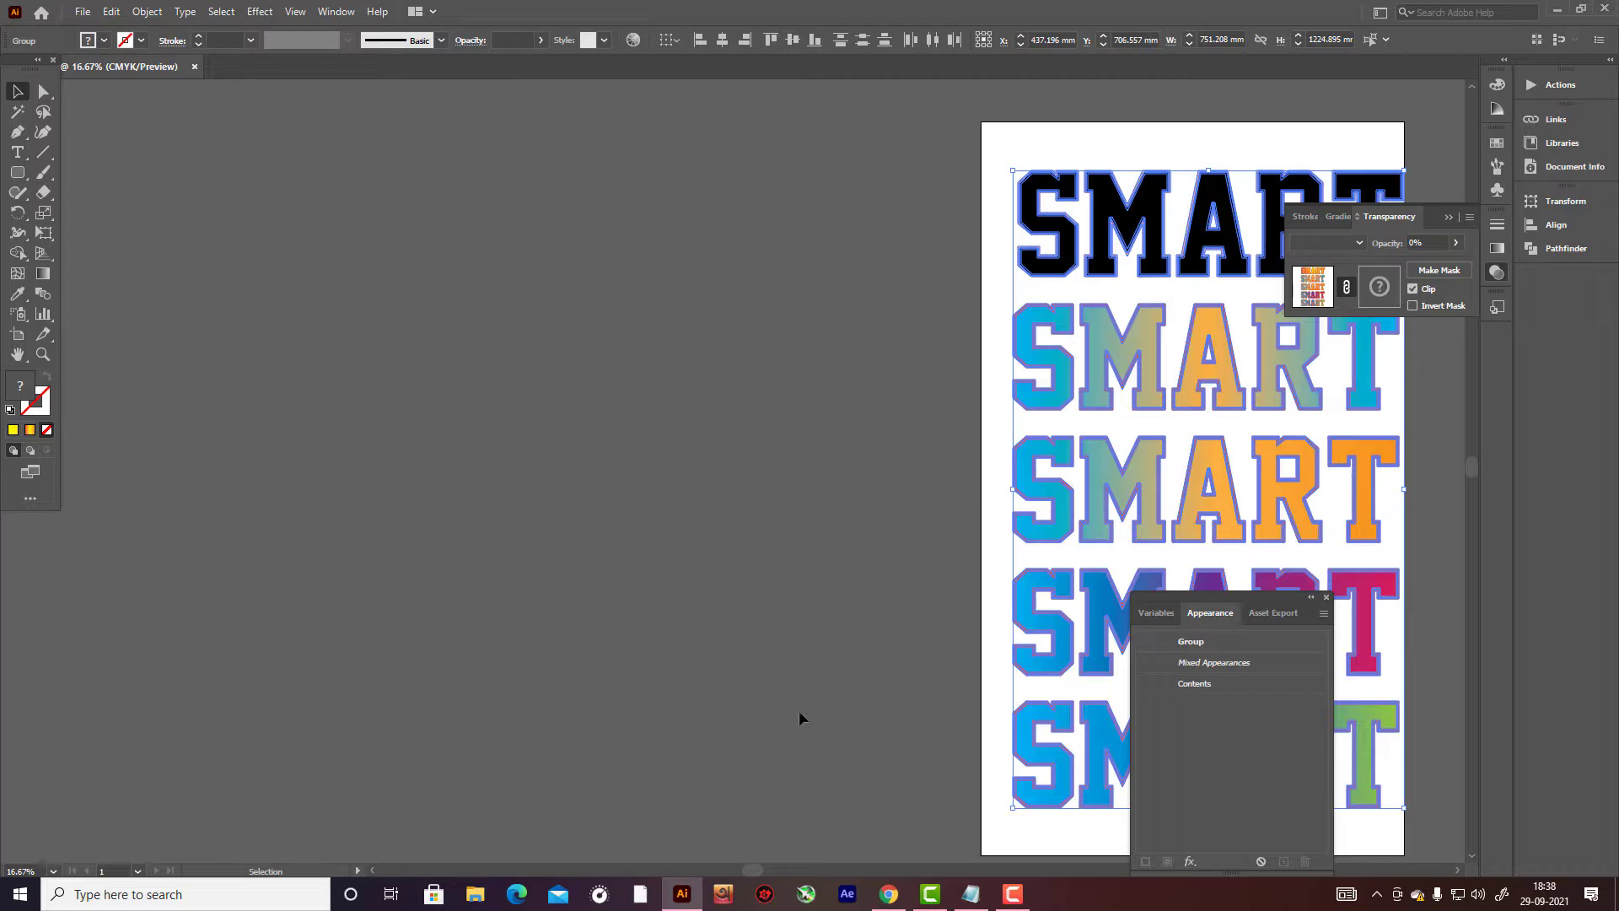